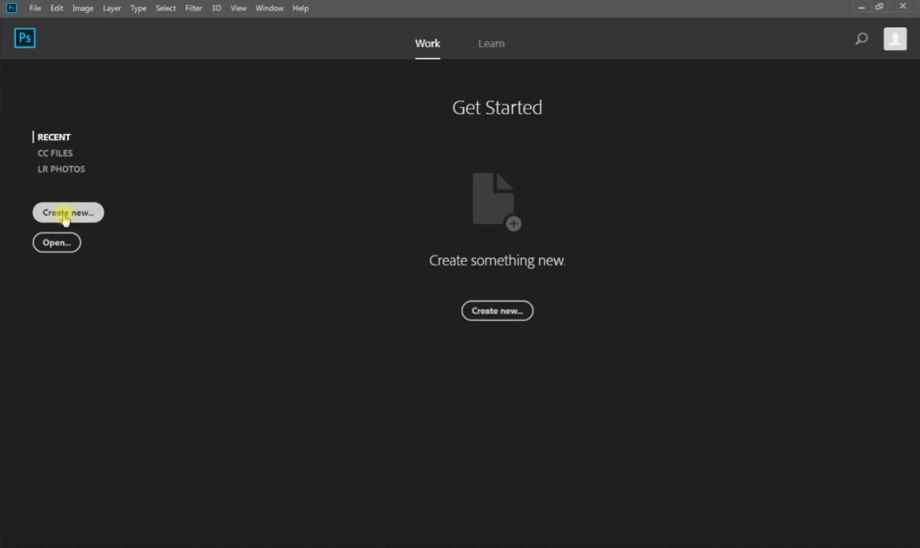
Create a default 7 × 5 inch blank document and open the Spring-Scene garden photo.
left_click(65, 217)
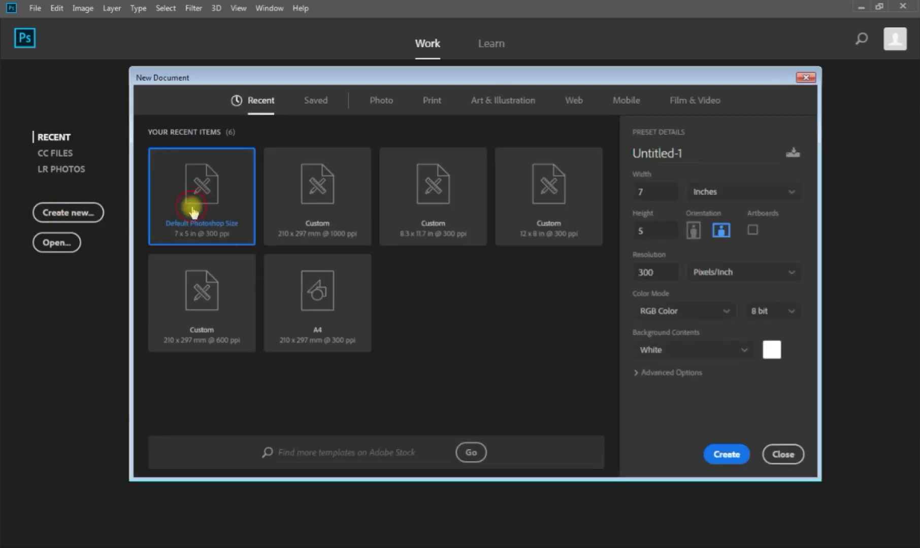
double_click(193, 211)
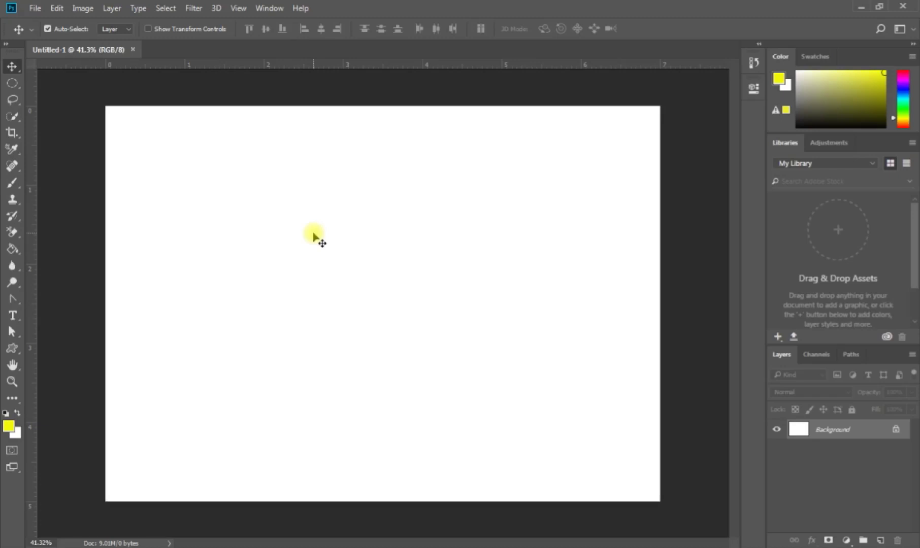
left_click(35, 8)
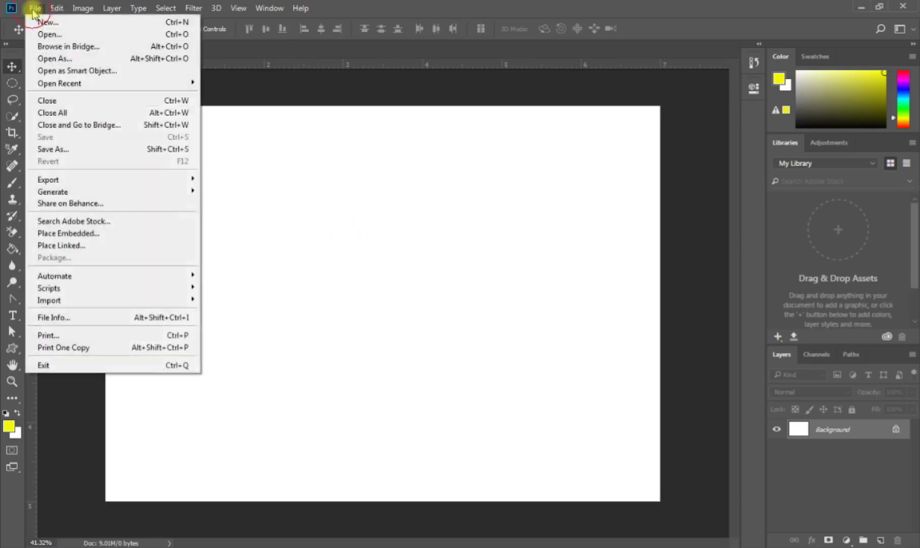
left_click(57, 35)
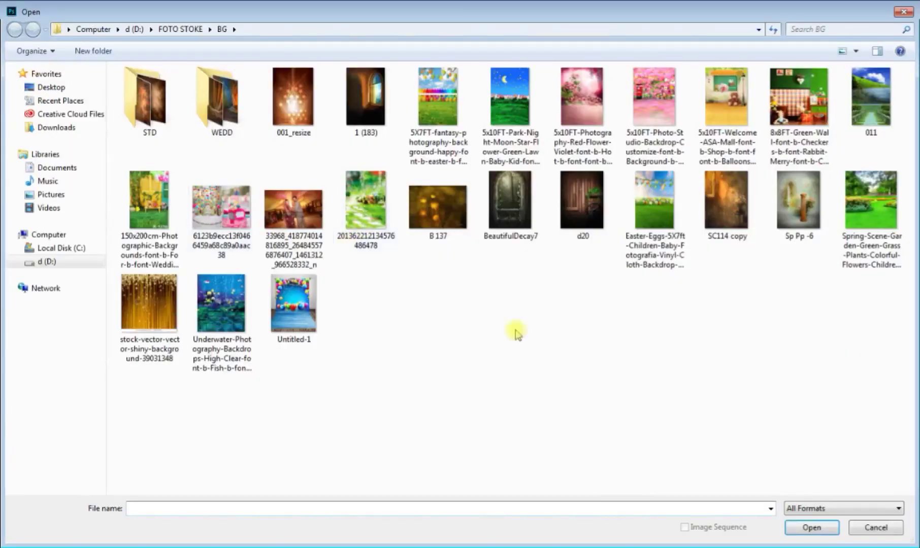
double_click(871, 203)
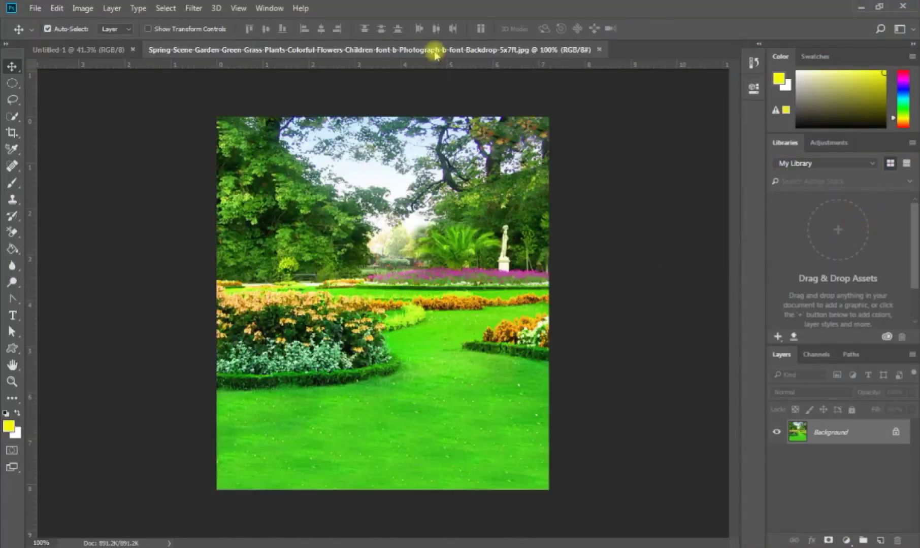
Copy the garden photo into Untitled-1 as Layer 1 and centre it on the page.
left_click_drag(434, 49, 556, 120)
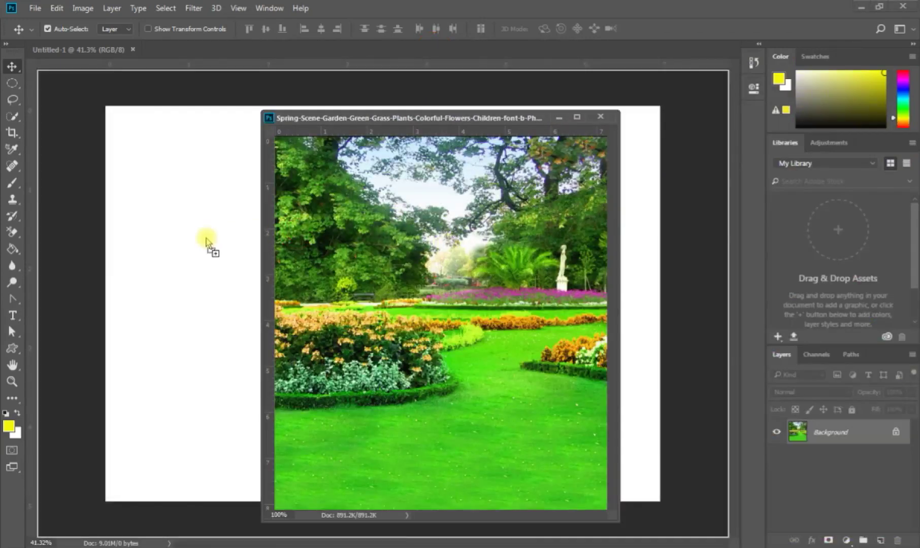
left_click_drag(449, 252, 207, 242)
left_click(600, 116)
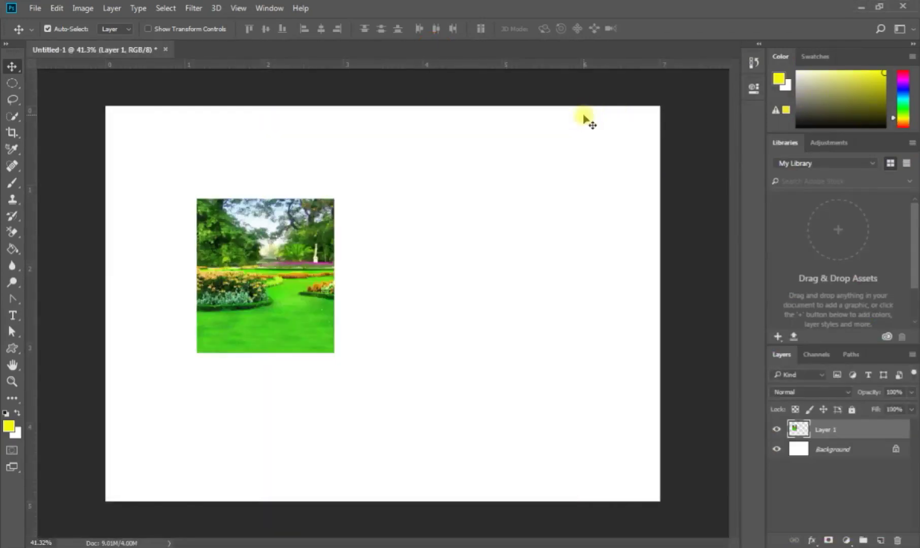
left_click_drag(288, 287, 402, 290)
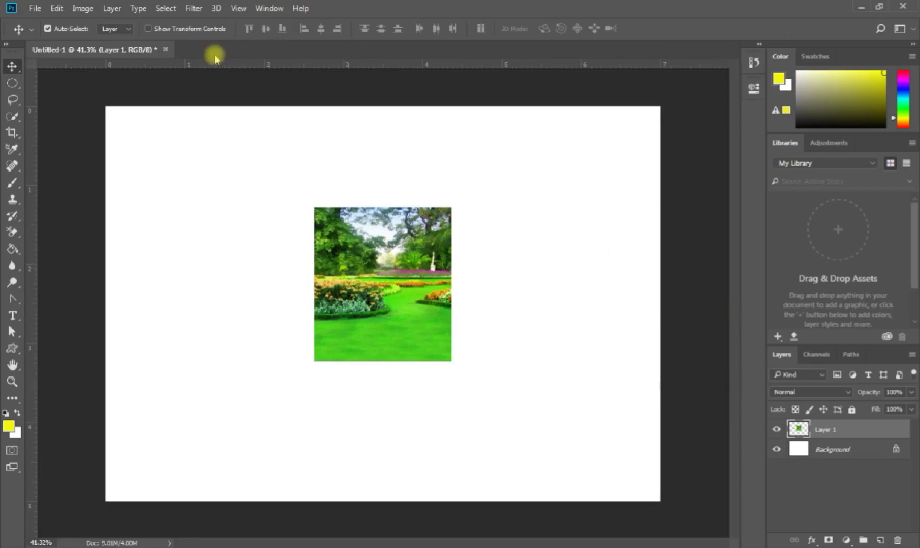
left_click(215, 8)
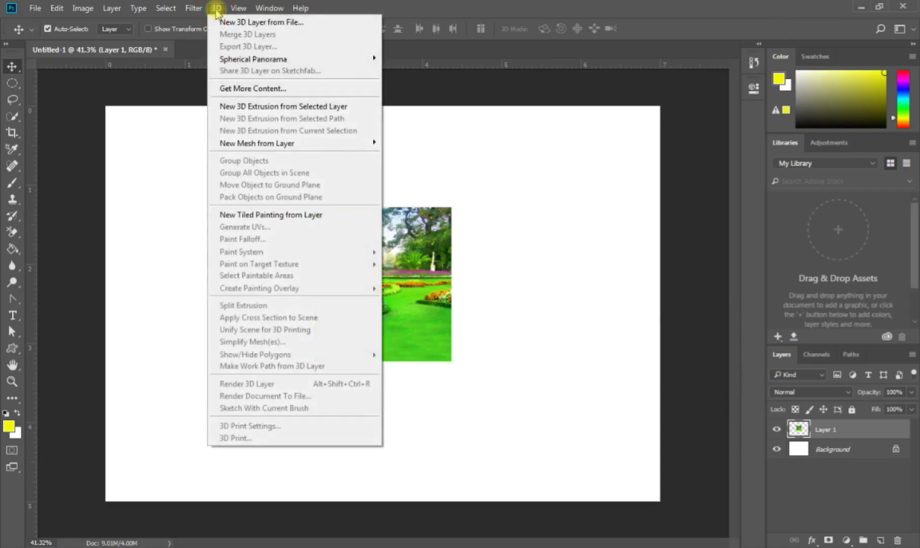
Browse the 3D and Layer 1 menus without choosing, then switch to the 3D workspace.
left_click(492, 7)
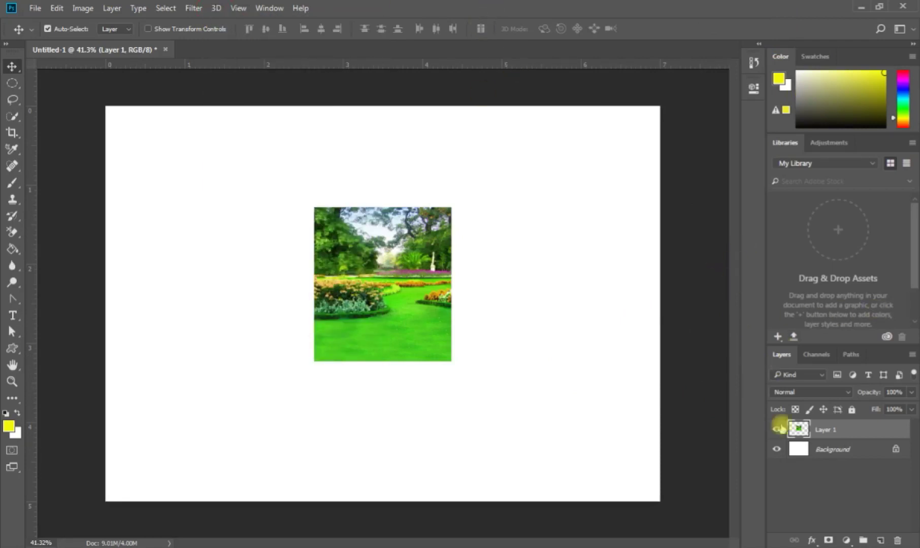
right_click(862, 430)
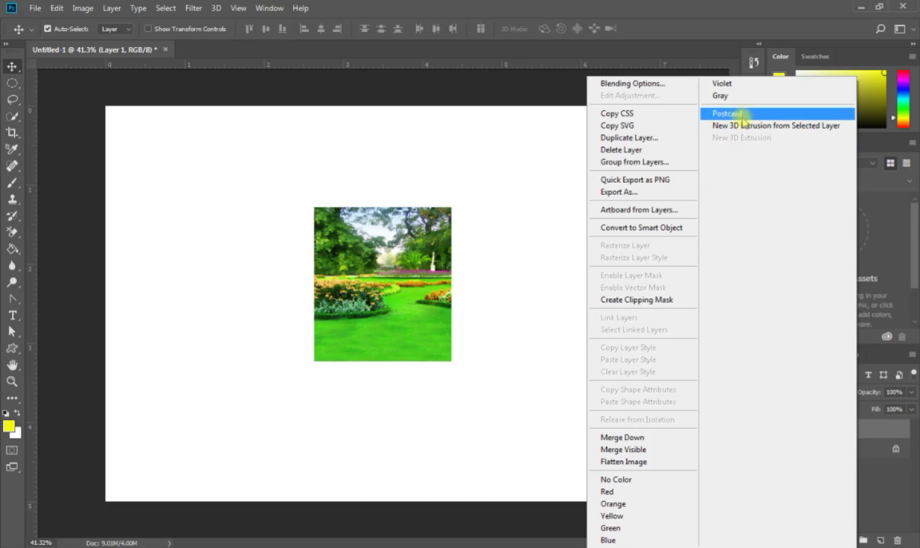
left_click(765, 15)
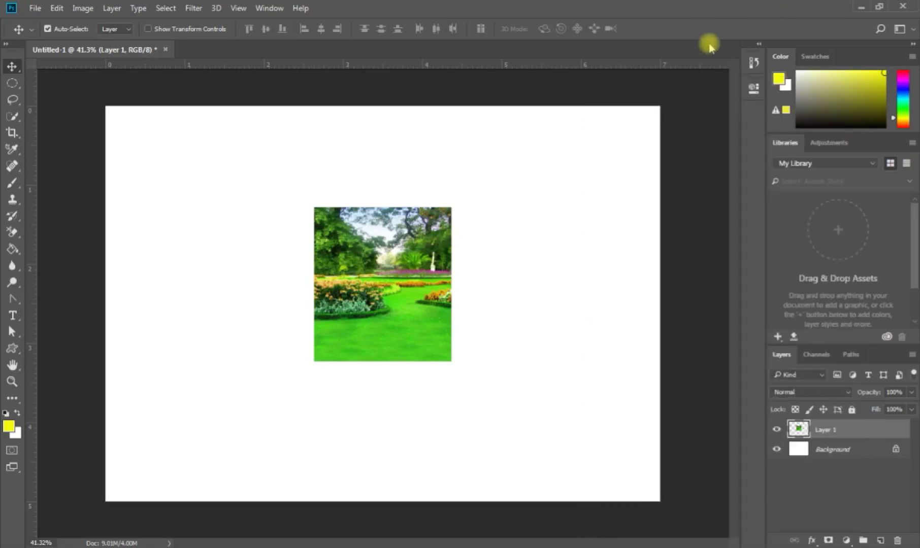
left_click(911, 33)
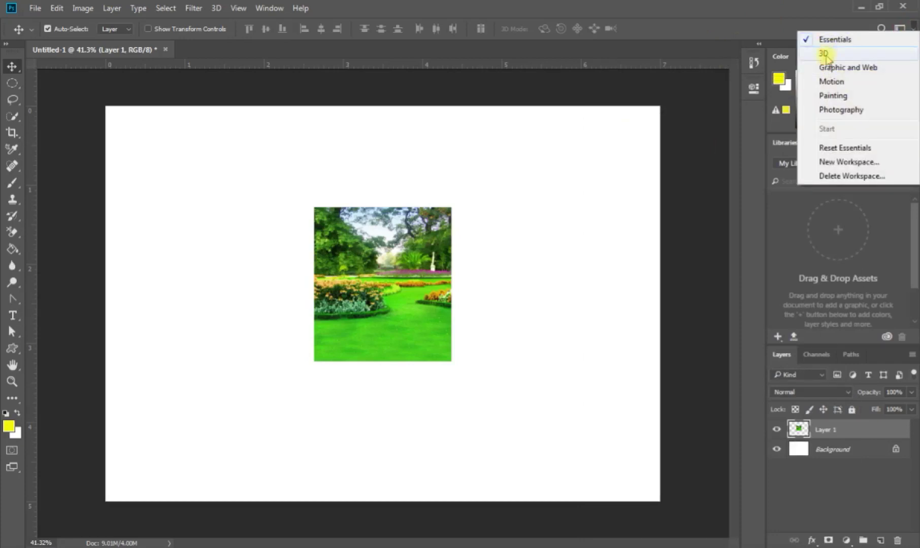
left_click(825, 54)
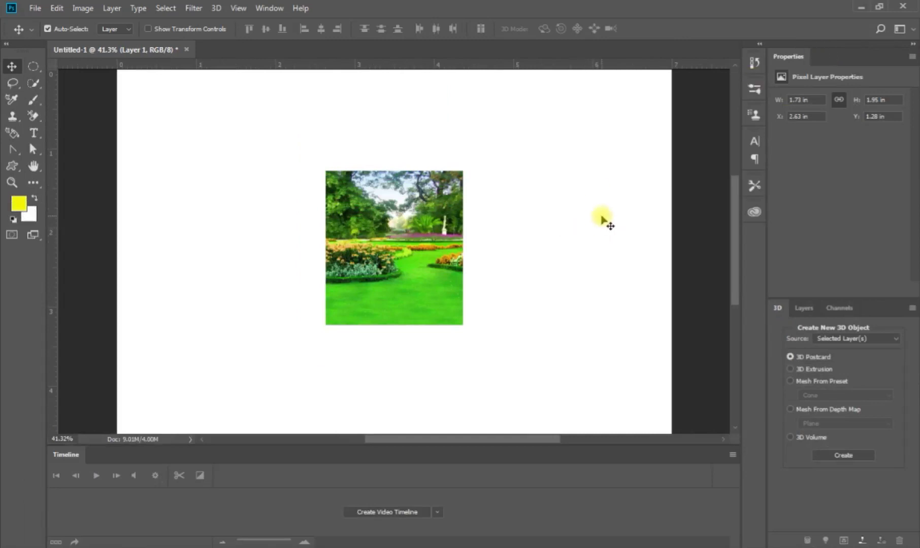
In the 3D panel, set the new object Source to Current Selection with 3D Extrusion.
left_click(802, 308)
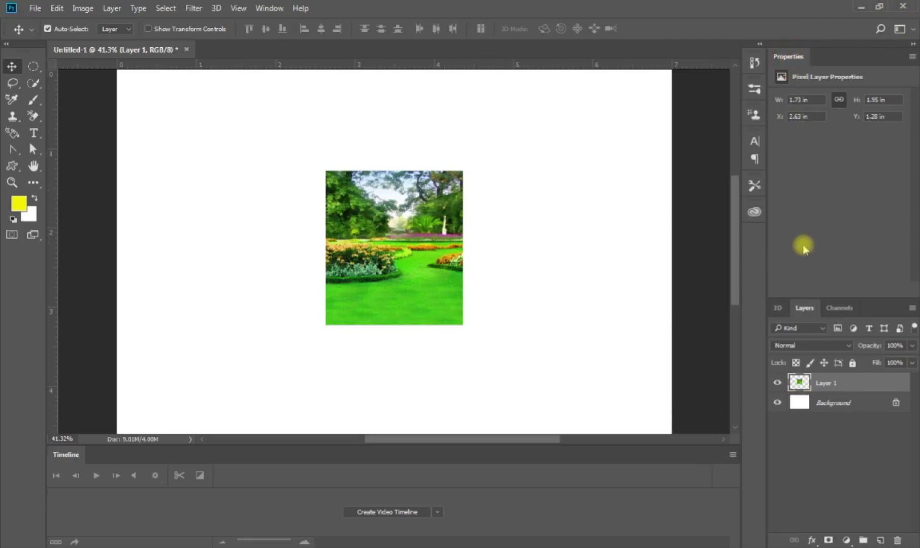
left_click(777, 309)
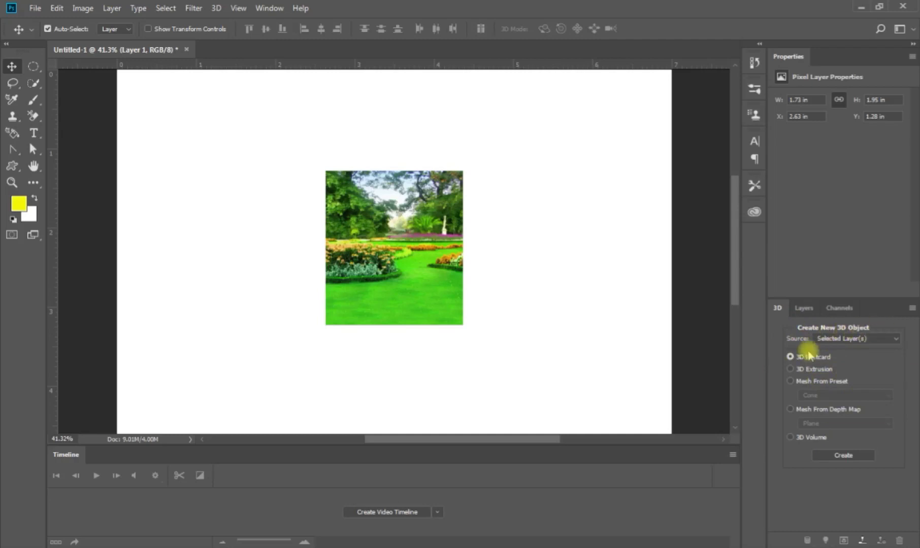
left_click(873, 339)
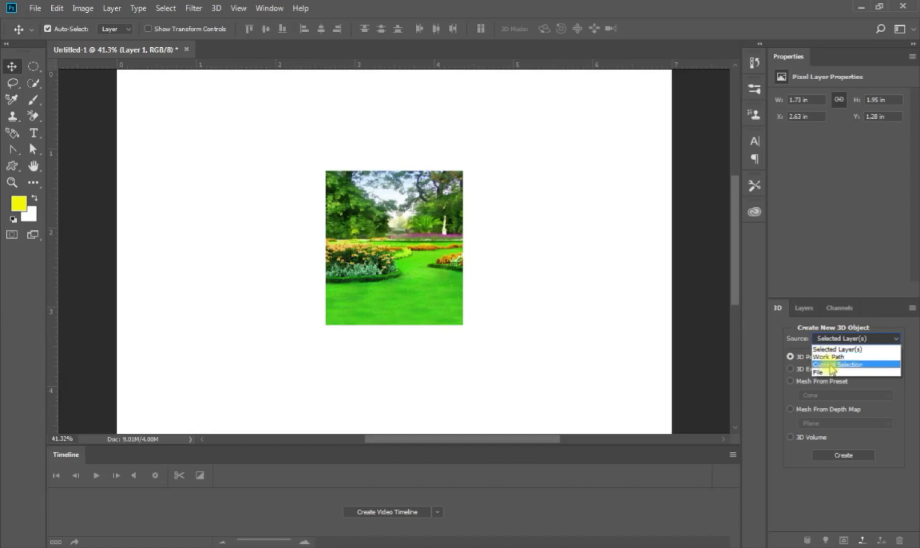
left_click(830, 365)
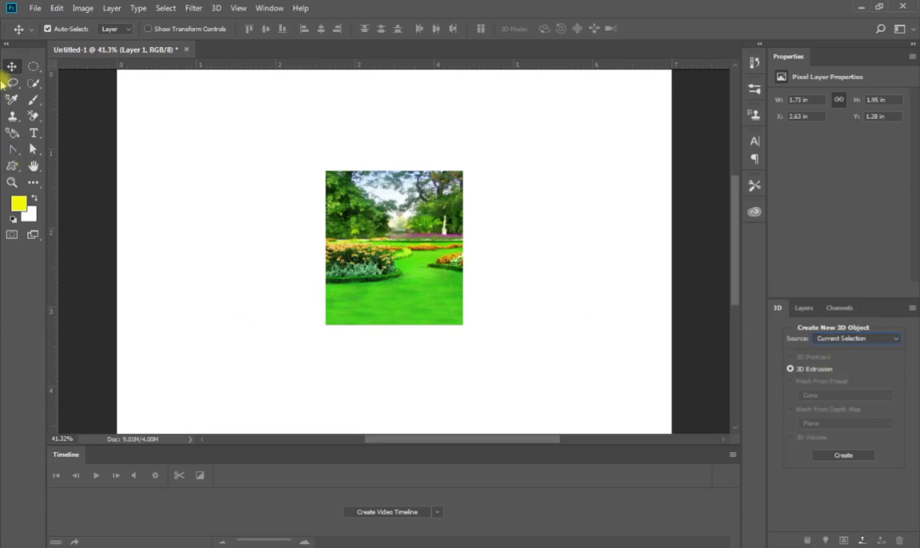
left_click(33, 66)
Extrude an oval selection of the photo into a 3D cylinder and rotate it.
left_click_drag(356, 211, 437, 297)
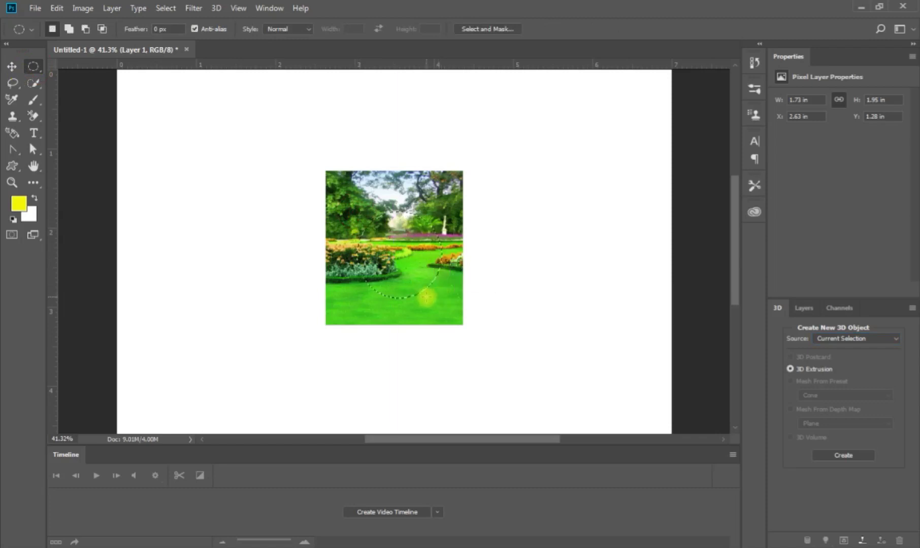
left_click_drag(398, 248, 399, 243)
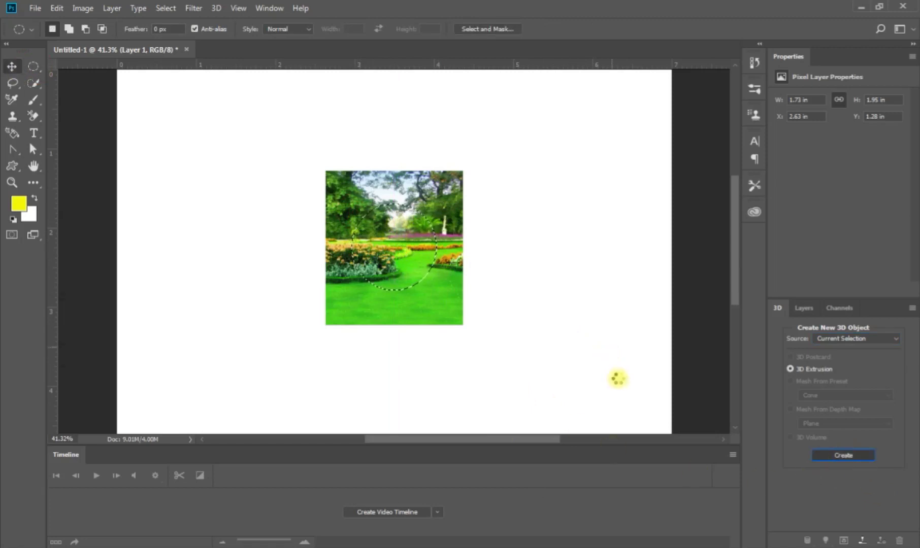
left_click(399, 180)
mouse_move(399, 178)
left_mouse_down()
mouse_move(522, 250)
mouse_move(256, 191)
mouse_move(542, 224)
mouse_move(543, 209)
left_mouse_up()
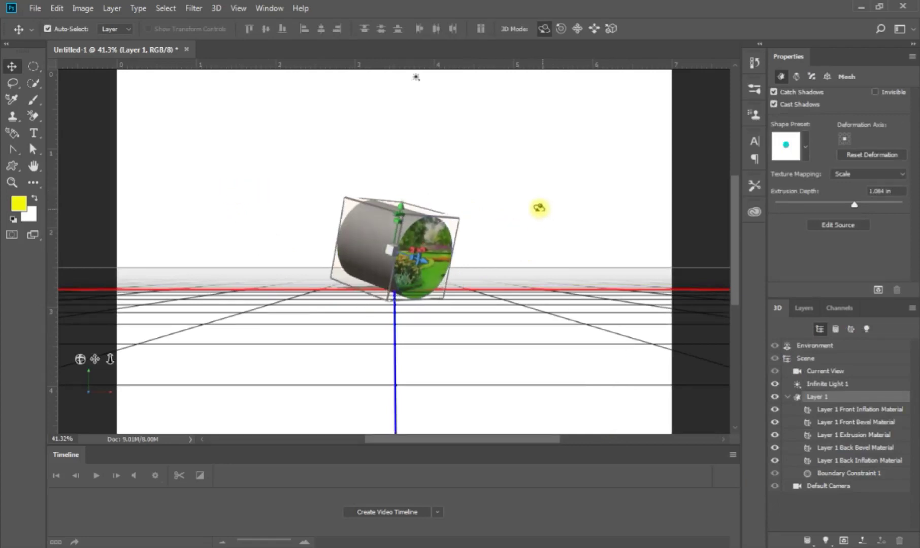
left_click_drag(510, 195, 502, 238)
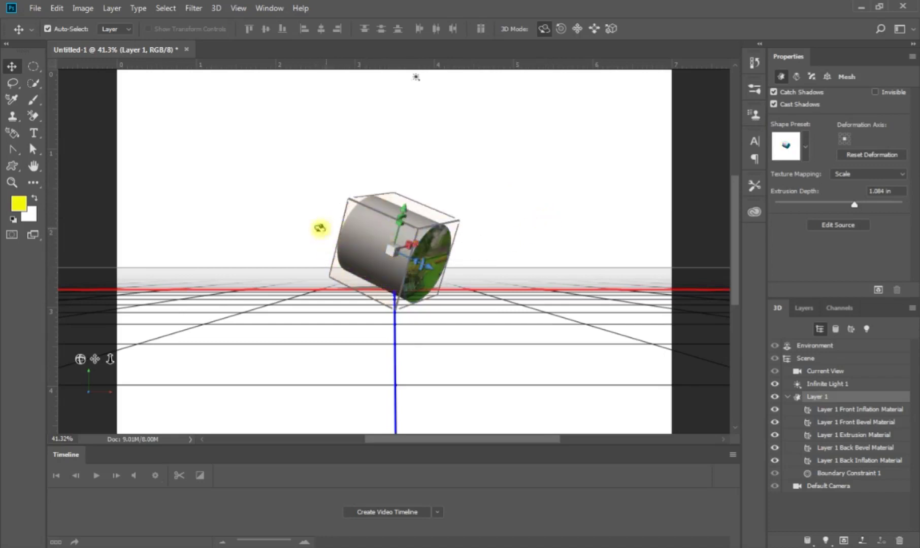
mouse_move(504, 191)
left_mouse_down()
mouse_move(414, 181)
mouse_move(240, 199)
mouse_move(208, 181)
mouse_move(438, 124)
mouse_move(503, 263)
mouse_move(479, 185)
mouse_move(350, 175)
mouse_move(325, 187)
mouse_move(338, 174)
left_mouse_up()
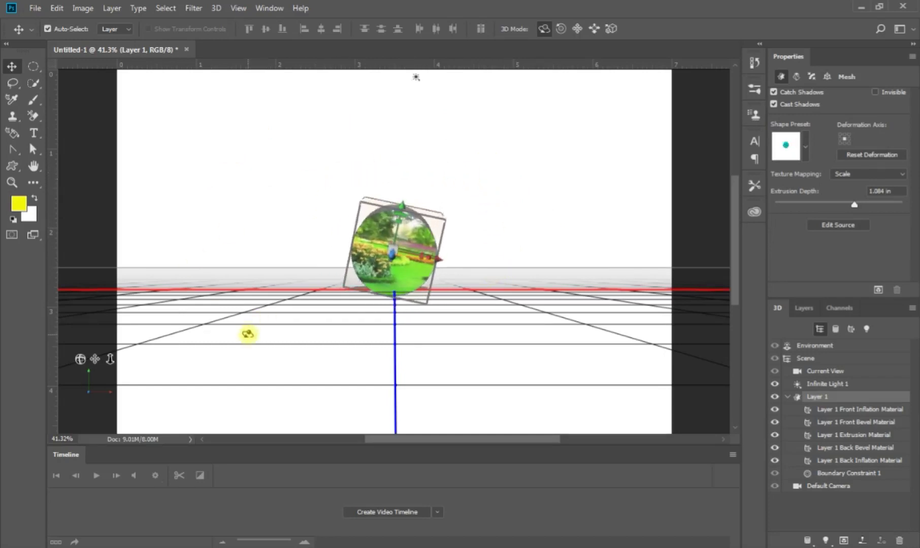
Undo the rotations and extrusion, returning to the flat garden photo.
key("ctrl+alt+z")
key("ctrl+alt+z")
key("ctrl+shift+z")
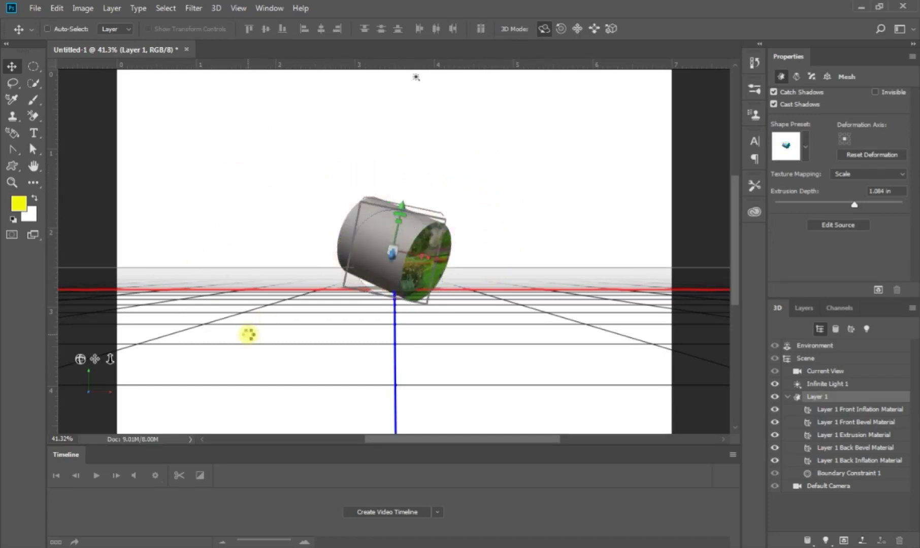
key("ctrl+shift+z")
key("ctrl+alt+z")
key("ctrl+alt+z")
key("ctrl+alt+z")
key("ctrl+alt+z")
key("ctrl+alt+z")
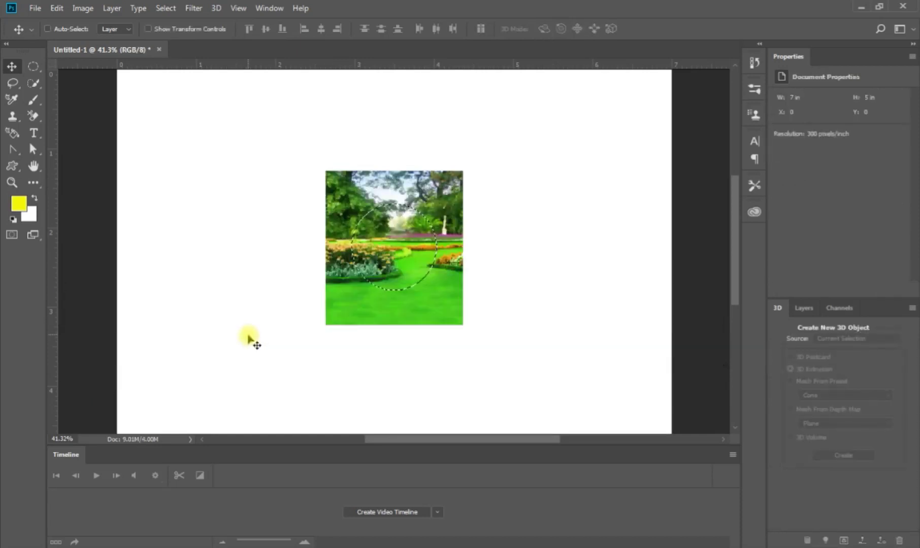
key("ctrl")
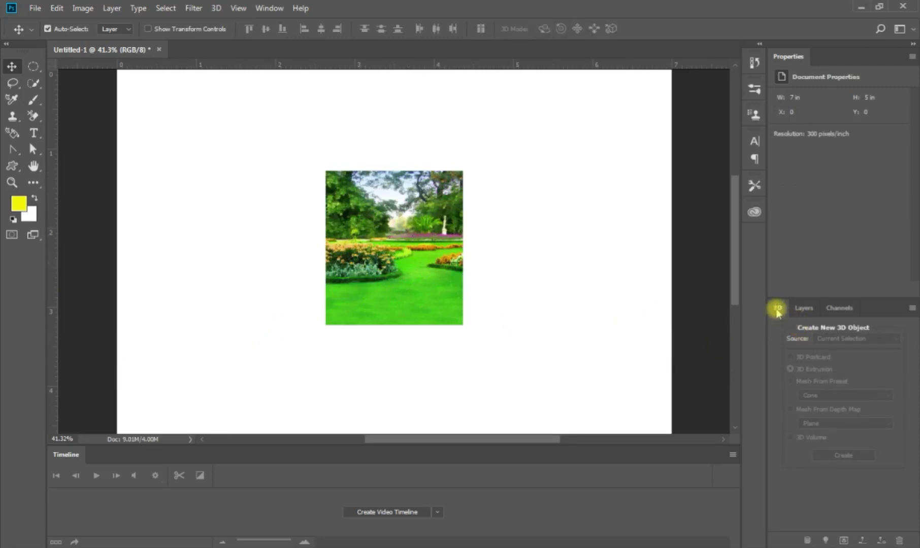
Create a 3D Postcard from the selected Layer 1 garden photo.
left_click(396, 243)
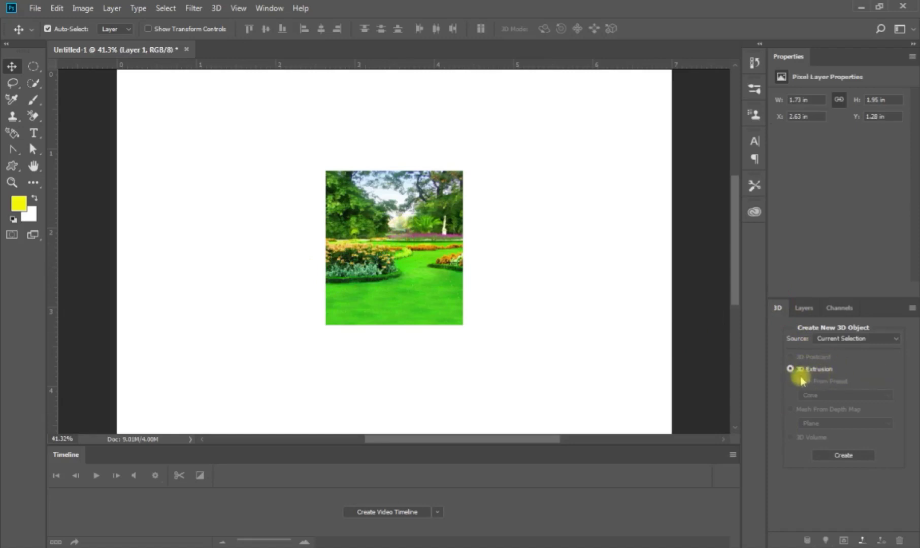
left_click(847, 339)
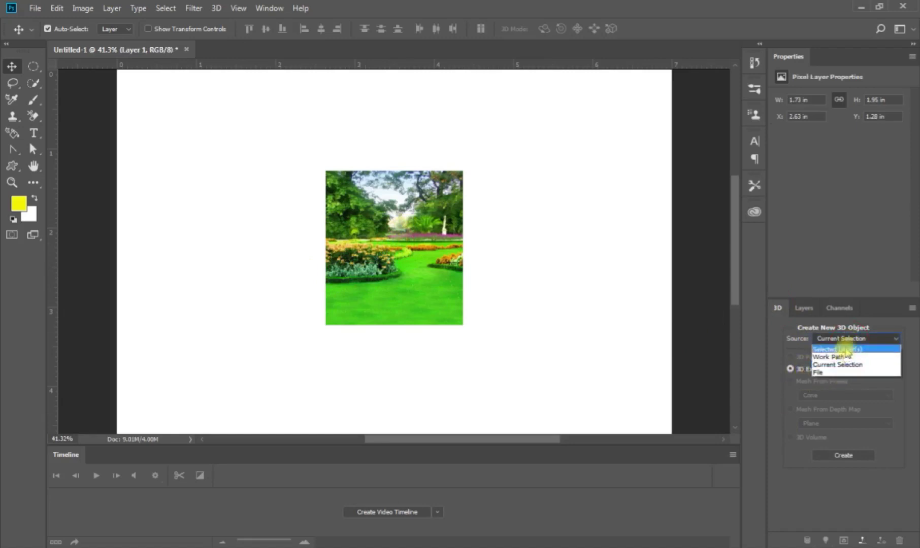
left_click(838, 349)
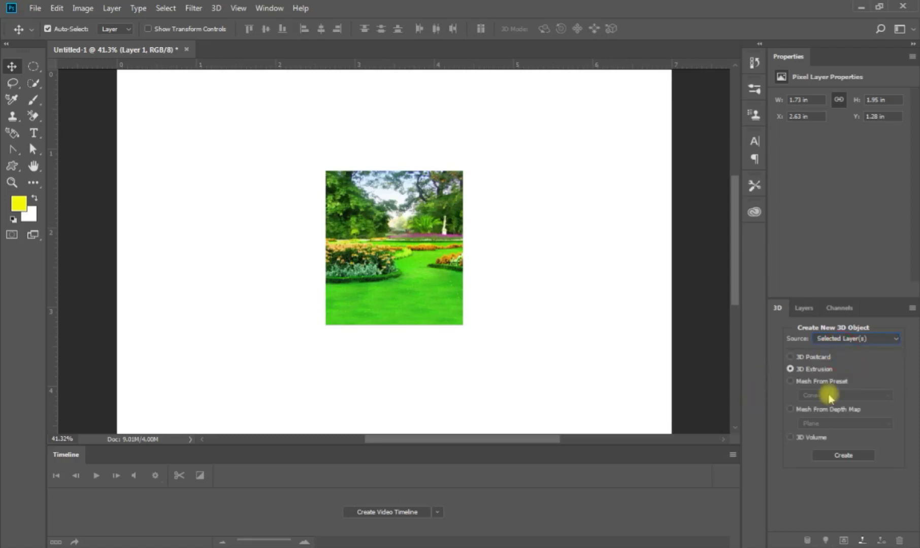
left_click(790, 358)
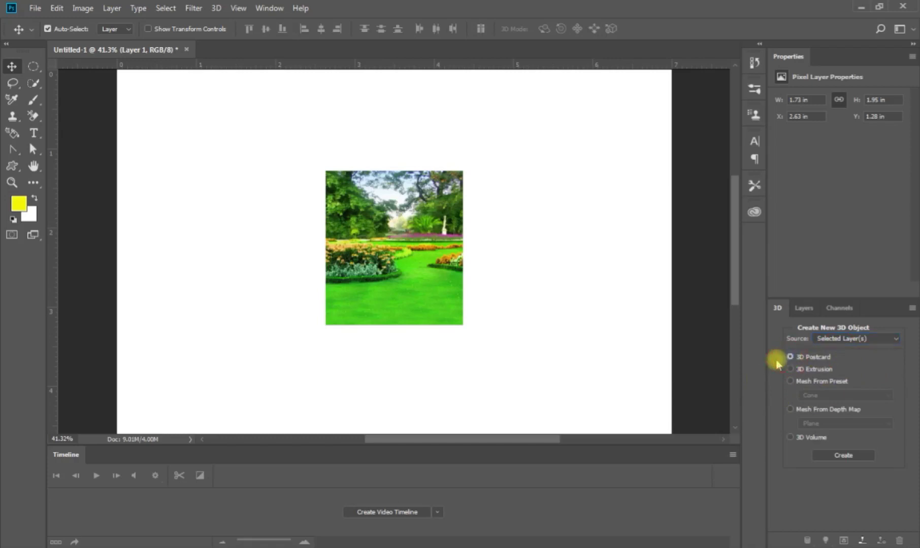
left_click(845, 455)
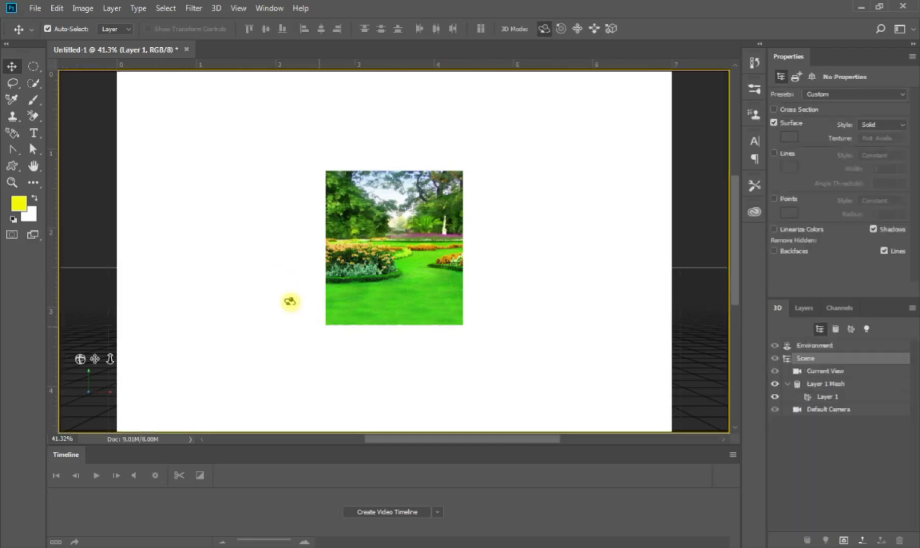
mouse_move(411, 138)
left_mouse_down()
mouse_move(538, 175)
mouse_move(455, 169)
left_mouse_up()
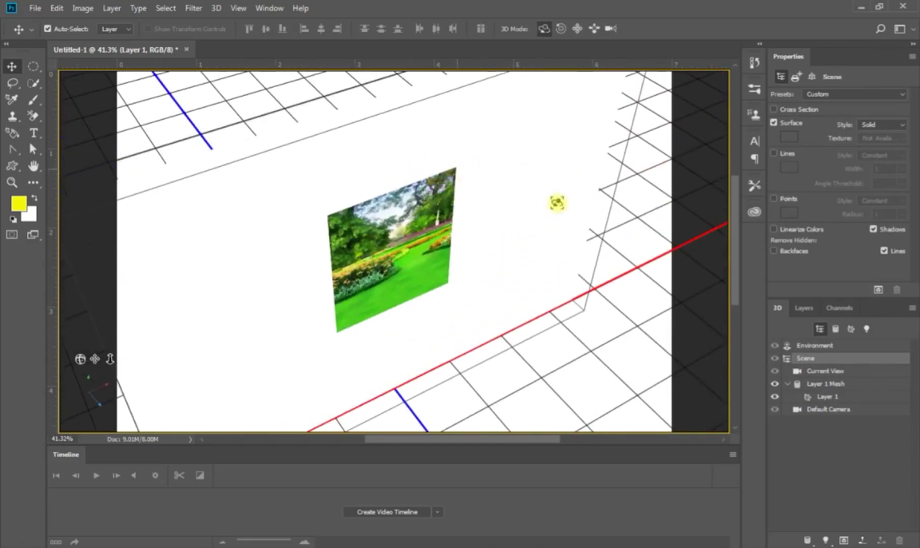
Orbit the camera around the garden postcard, including edge-on and reverse-side views.
left_click(548, 195)
mouse_move(548, 196)
left_mouse_down()
mouse_move(558, 212)
mouse_move(554, 198)
mouse_move(536, 196)
left_mouse_up()
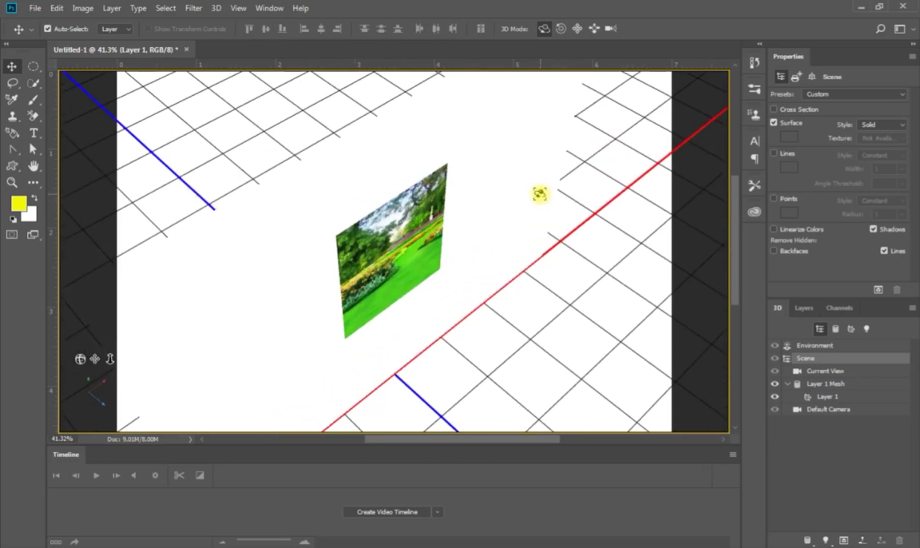
left_click_drag(539, 194, 512, 172)
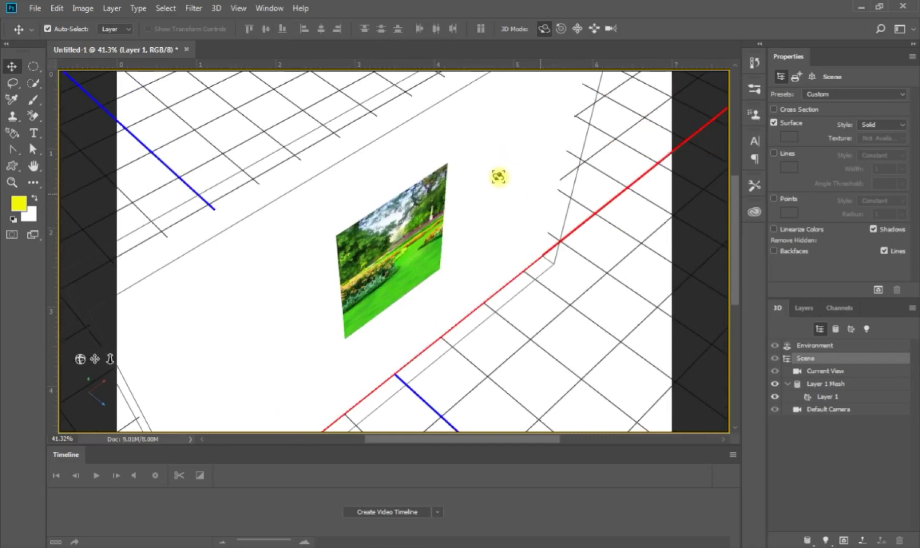
mouse_move(439, 170)
left_mouse_down()
mouse_move(593, 169)
mouse_move(540, 165)
mouse_move(694, 147)
left_mouse_up()
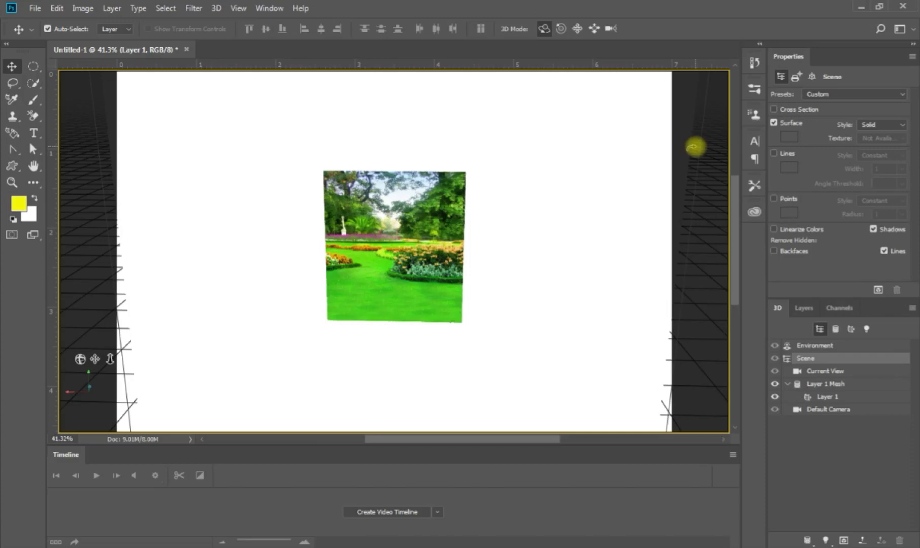
mouse_move(694, 147)
left_mouse_down()
mouse_move(590, 158)
mouse_move(438, 154)
mouse_move(382, 136)
mouse_move(577, 113)
mouse_move(667, 117)
mouse_move(700, 133)
mouse_move(335, 148)
left_mouse_up()
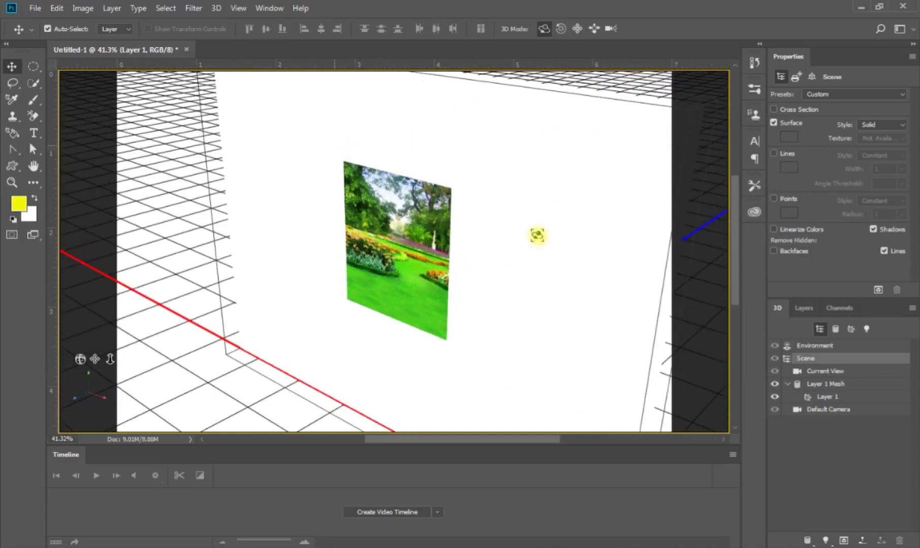
Inspect the postcard's mesh, material and camera, resetting to the Default Camera view.
left_click(820, 385)
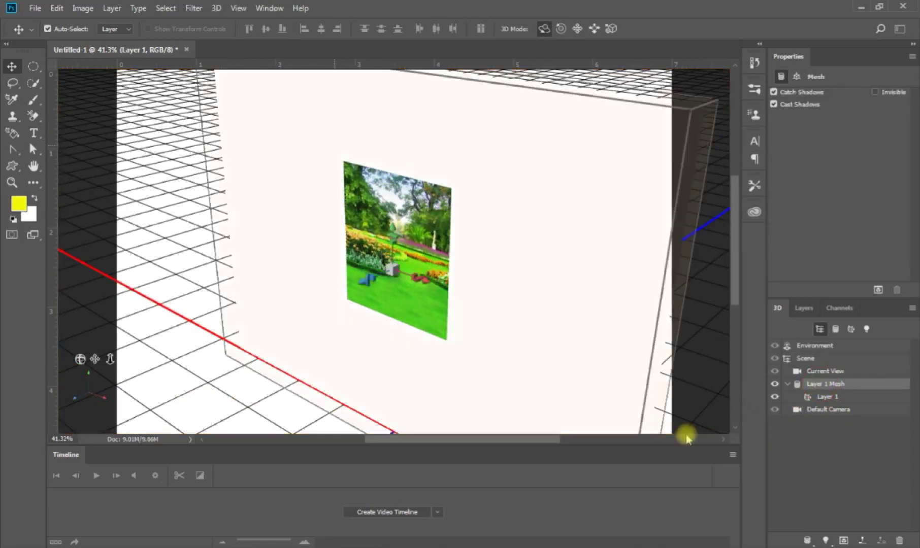
left_click(817, 372)
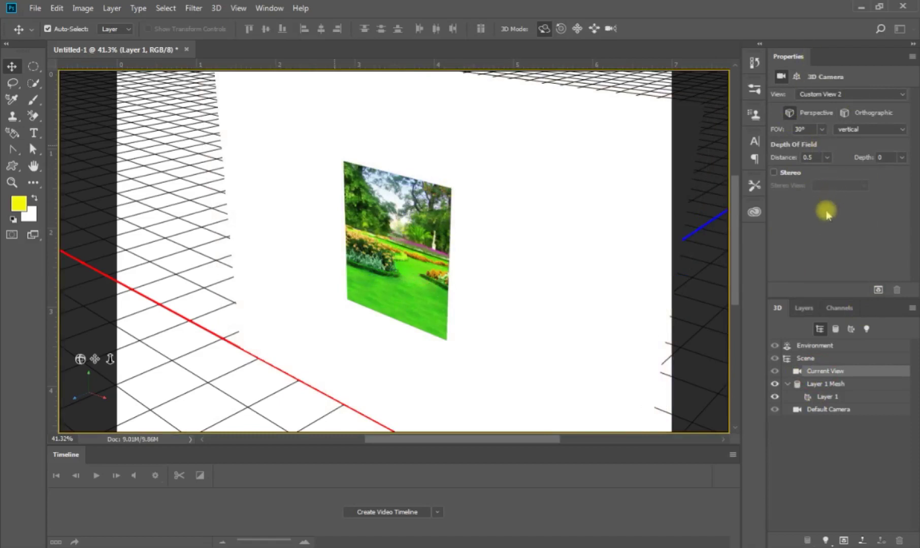
left_click(829, 386)
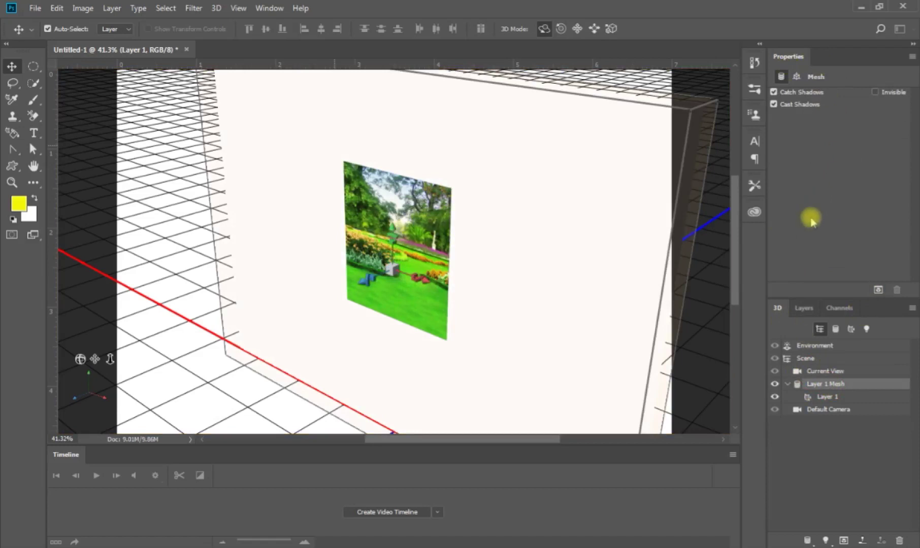
left_click(864, 398)
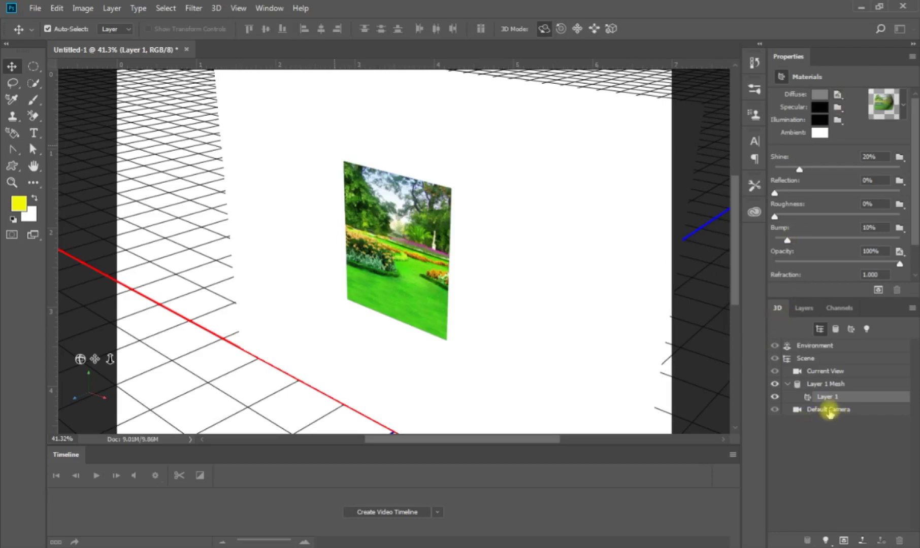
left_click(829, 412)
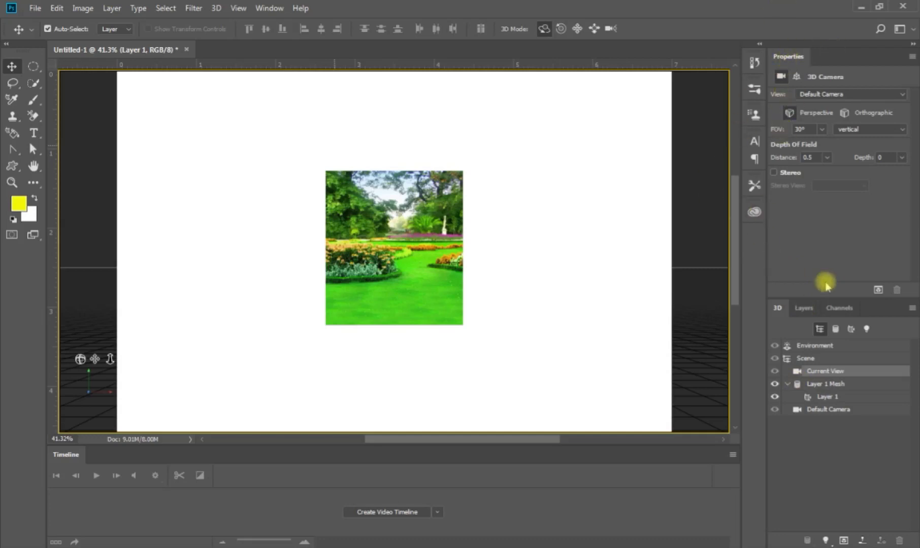
Show the Scene and Environment properties with the image-based lighting texture options.
left_click(811, 359)
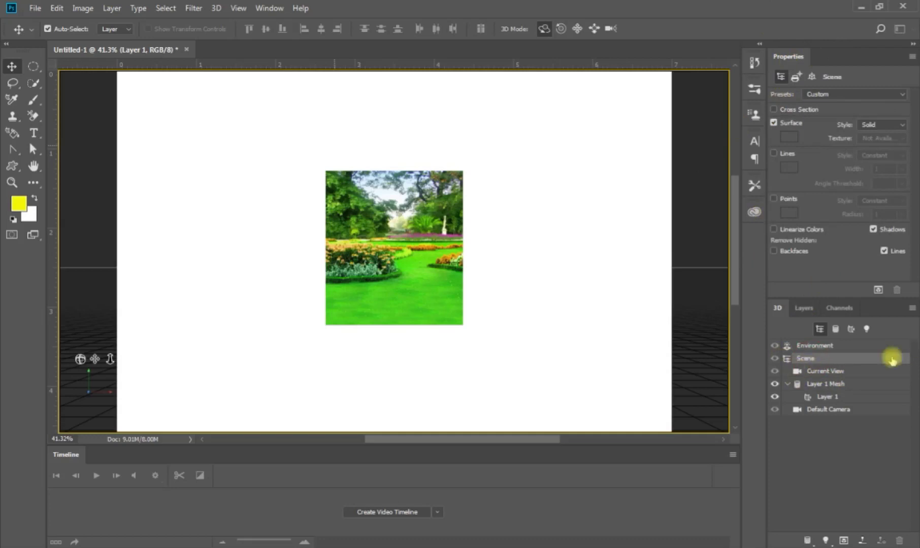
left_click(792, 345)
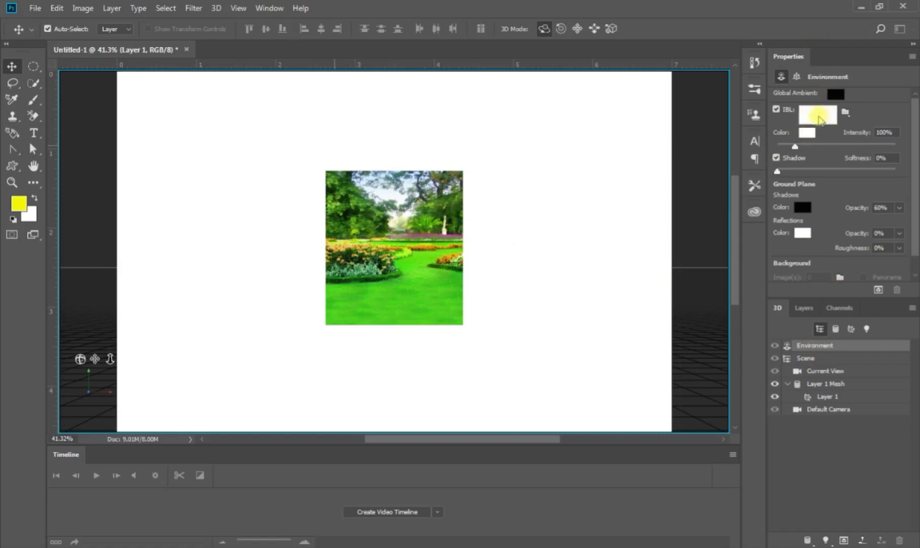
left_click(828, 116)
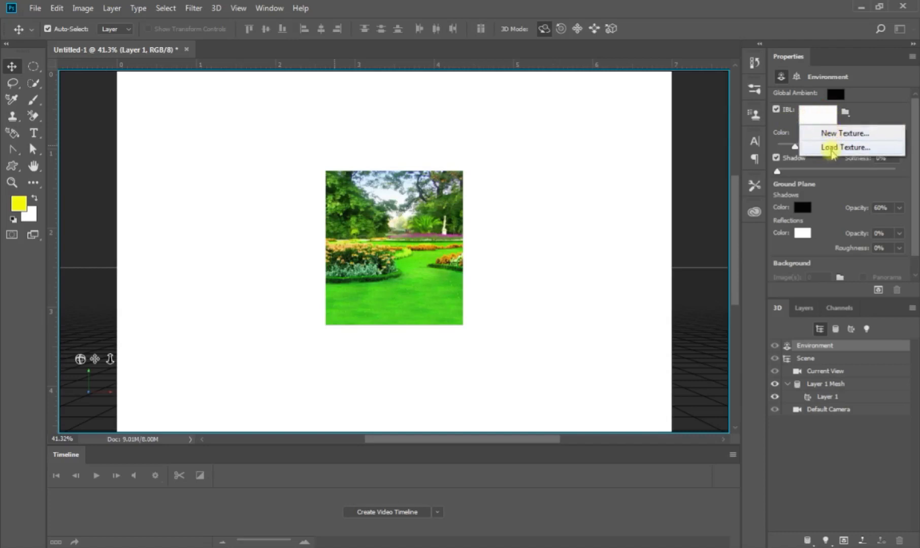
In the light colour picker, try red, blue and green hues, settling on pure red.
left_click(874, 101)
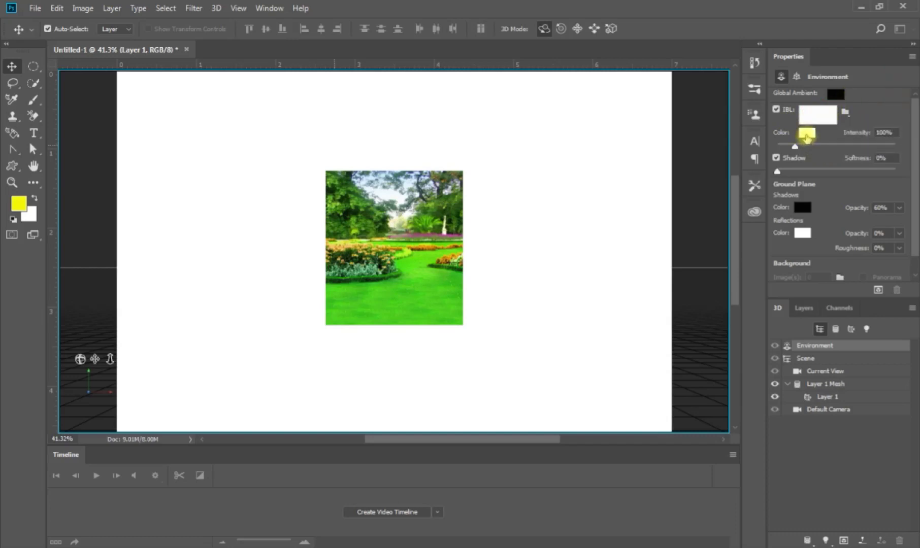
left_click(807, 136)
left_click_drag(675, 124, 613, 65)
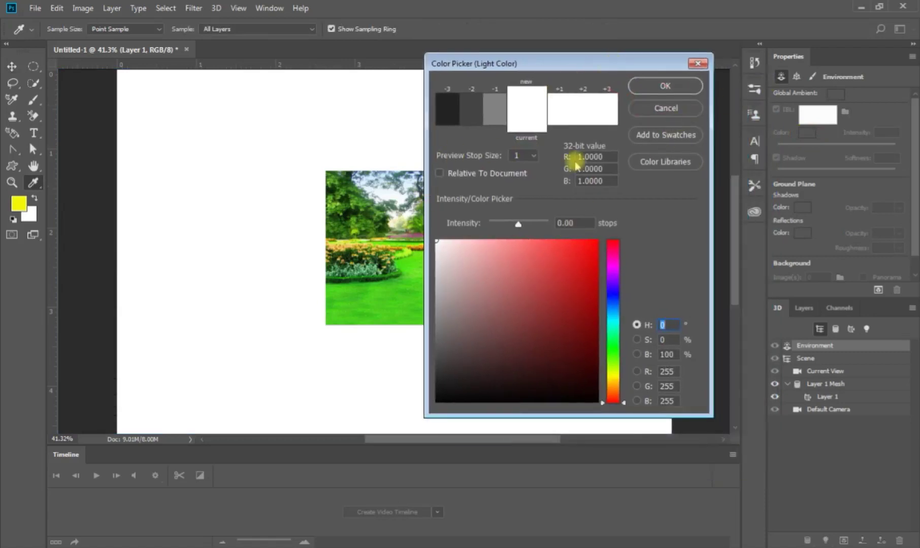
left_click_drag(553, 62, 585, 66)
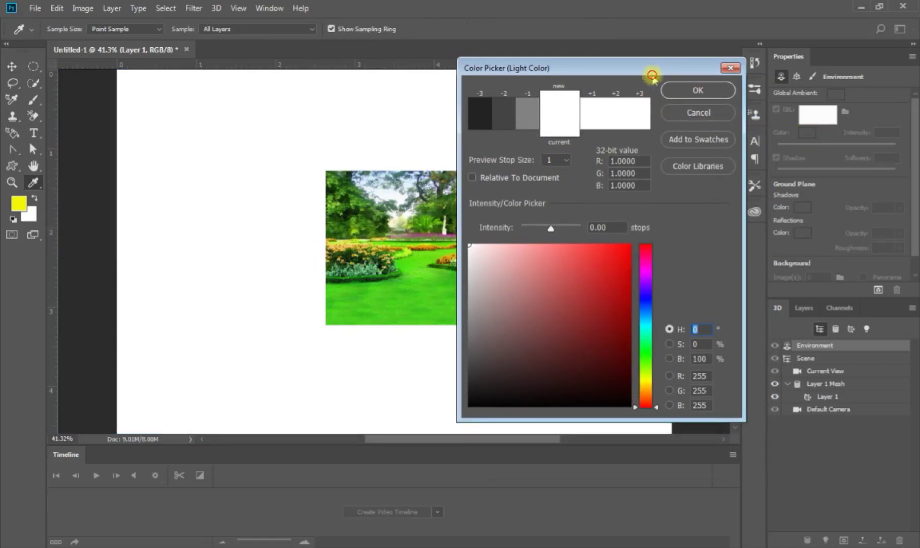
left_click_drag(617, 71, 685, 60)
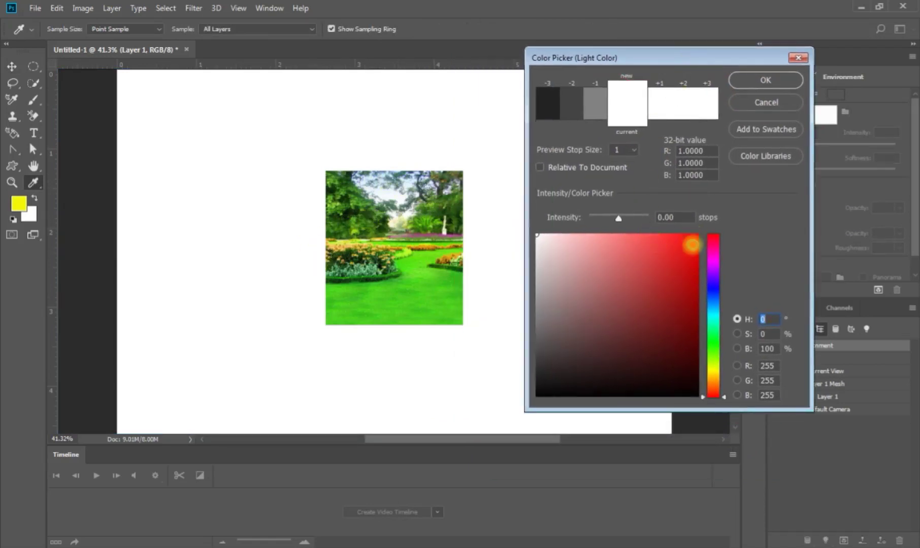
left_click(691, 251)
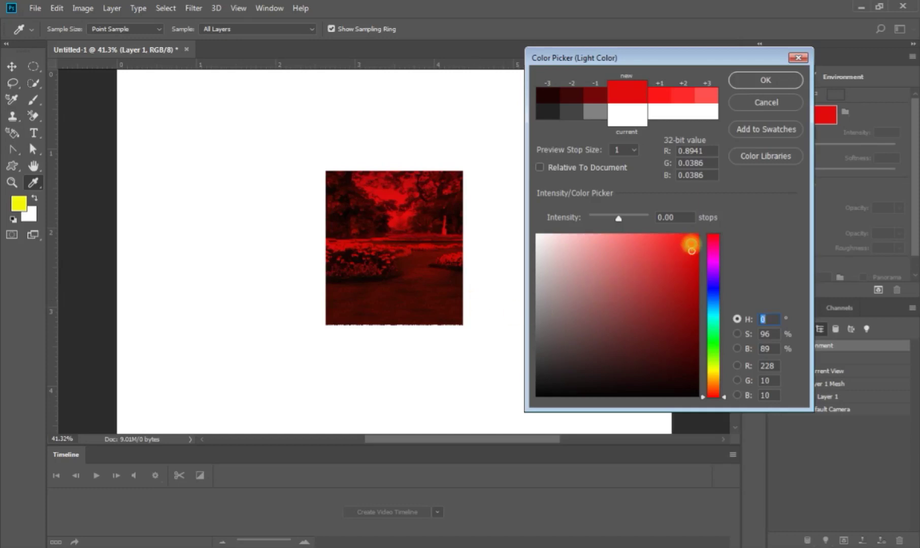
left_click(711, 294)
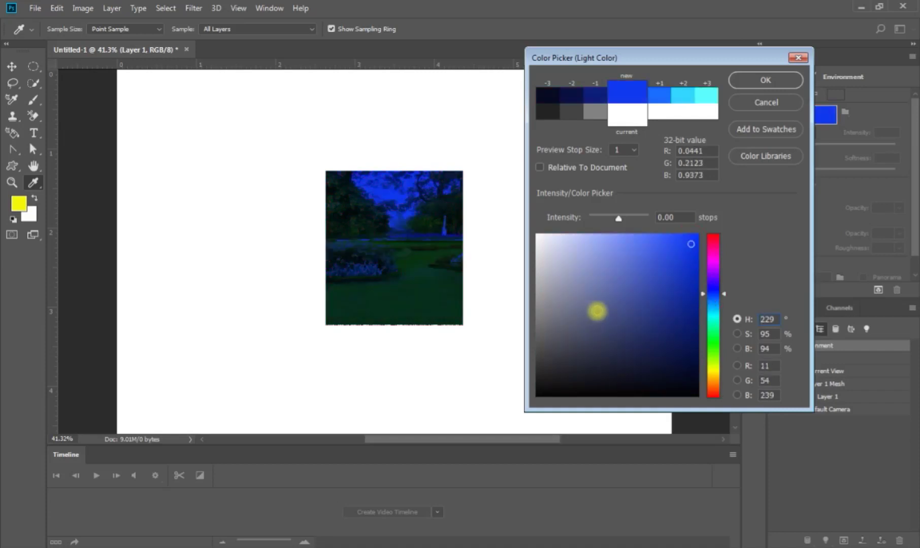
left_click(701, 336)
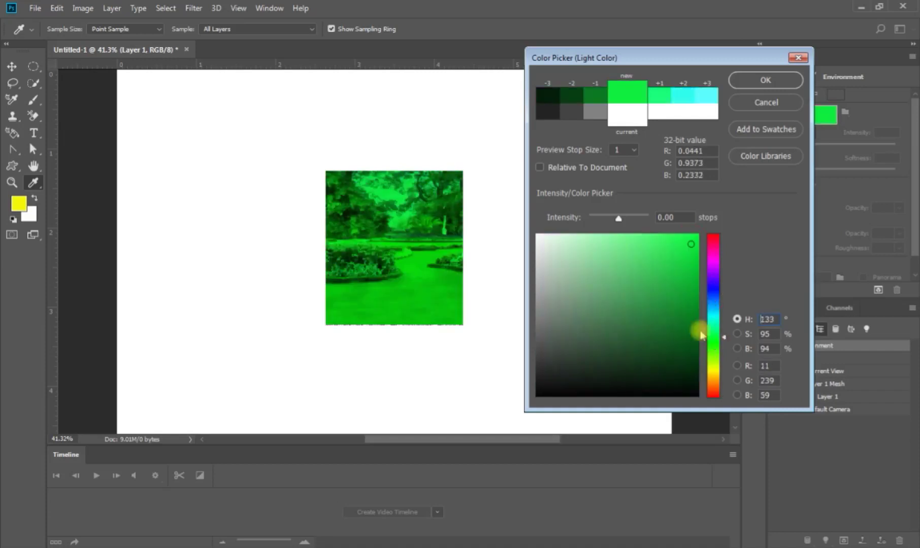
left_click(714, 238)
left_click_drag(715, 240, 715, 235)
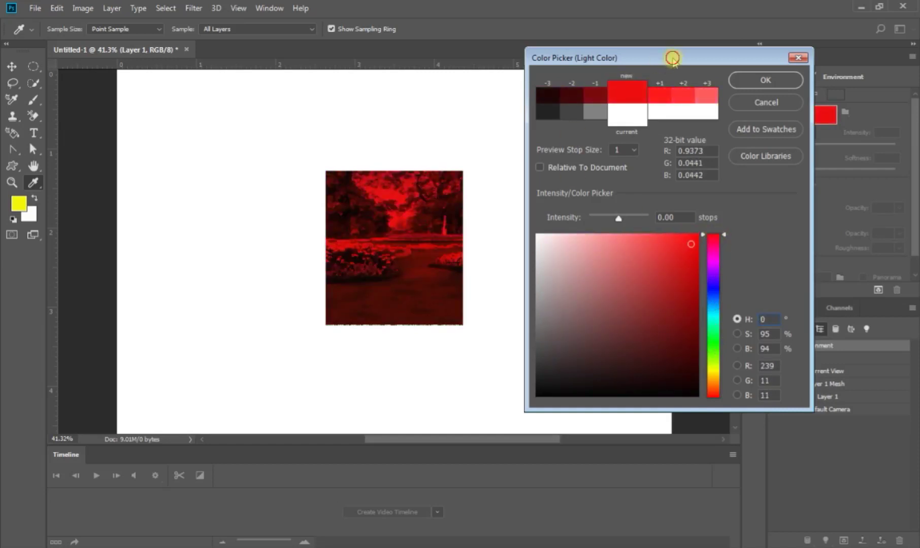
left_click_drag(673, 57, 601, 73)
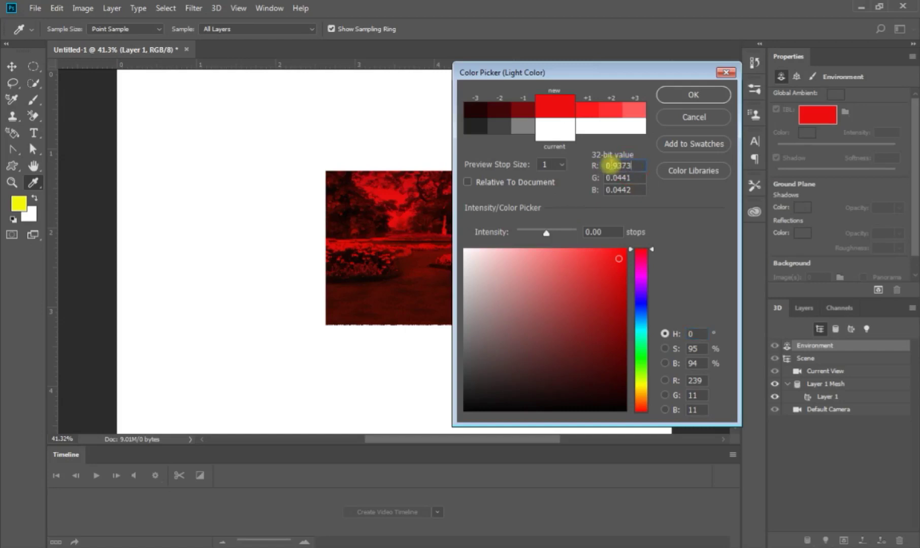
Enter light colour values R 222, G 20, B 20, then cancel the picker.
left_click_drag(611, 165, 643, 164)
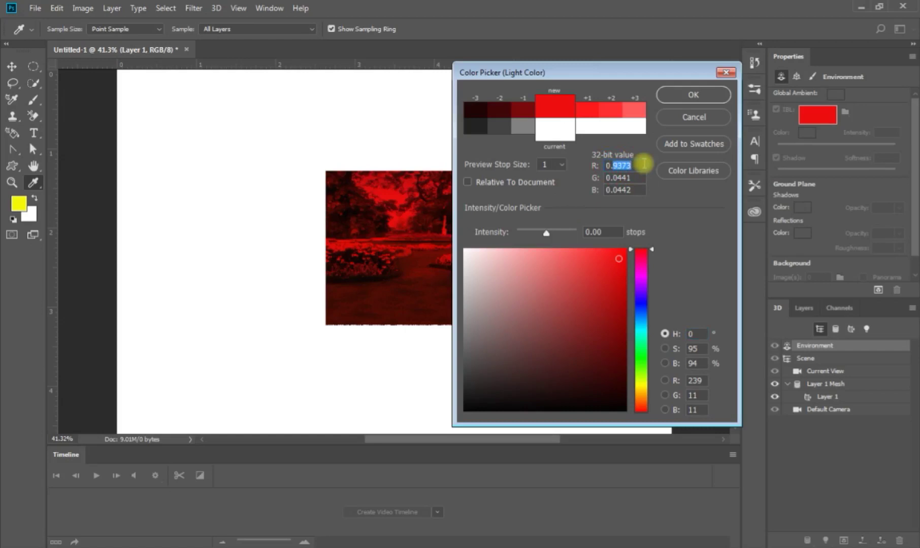
type("222")
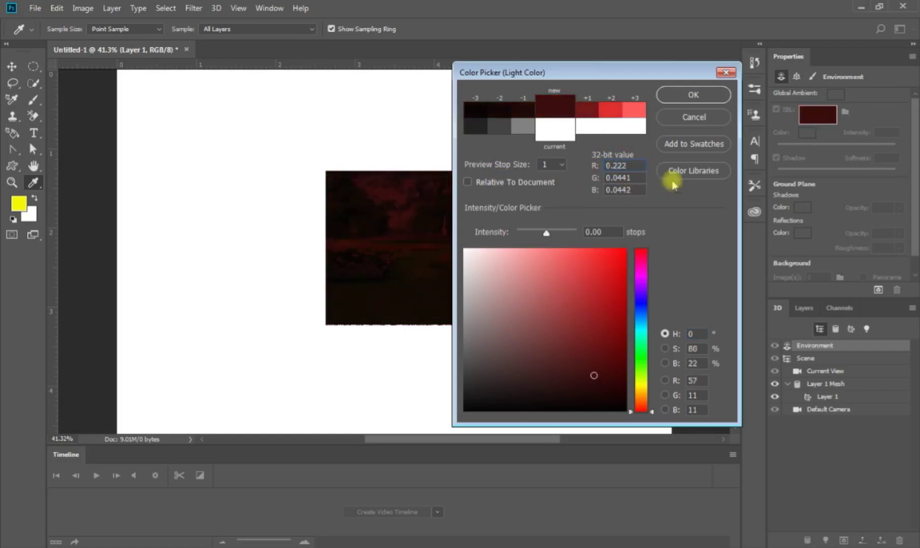
key("Tab")
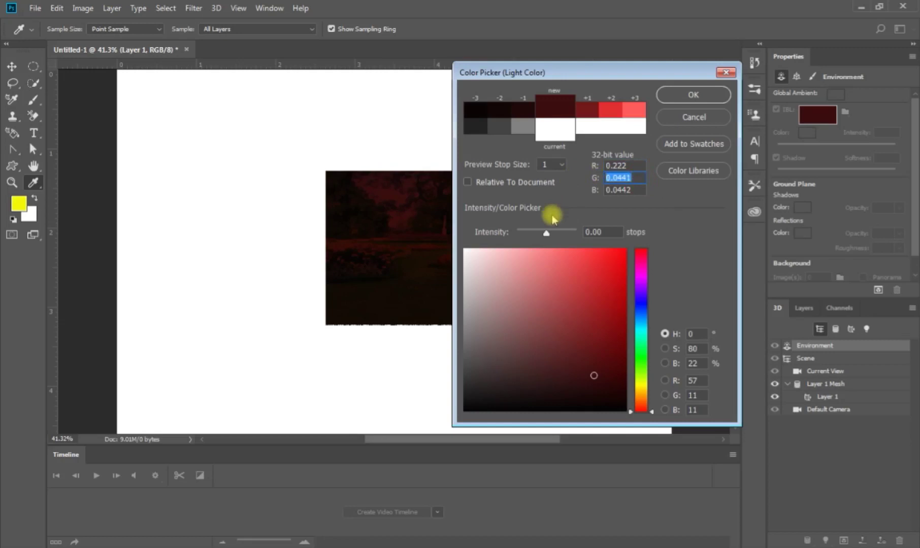
type("20")
key("Tab")
type("20")
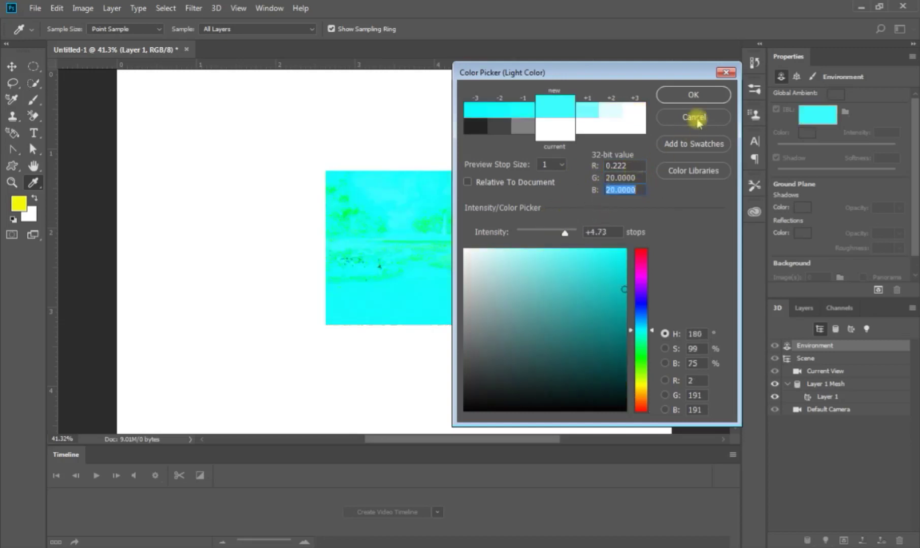
left_click(695, 117)
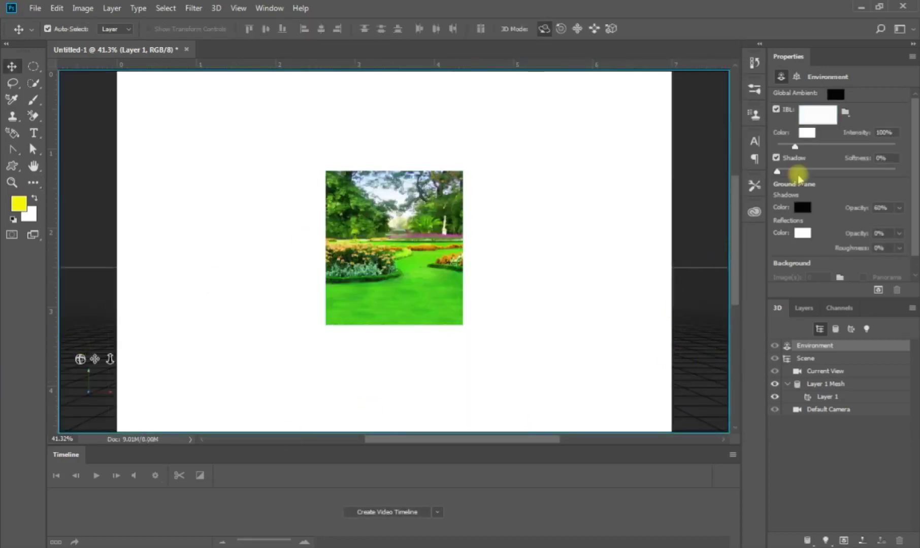
Set the IBL colour to red and adjust the light intensity from 120% to 82%.
left_click(807, 136)
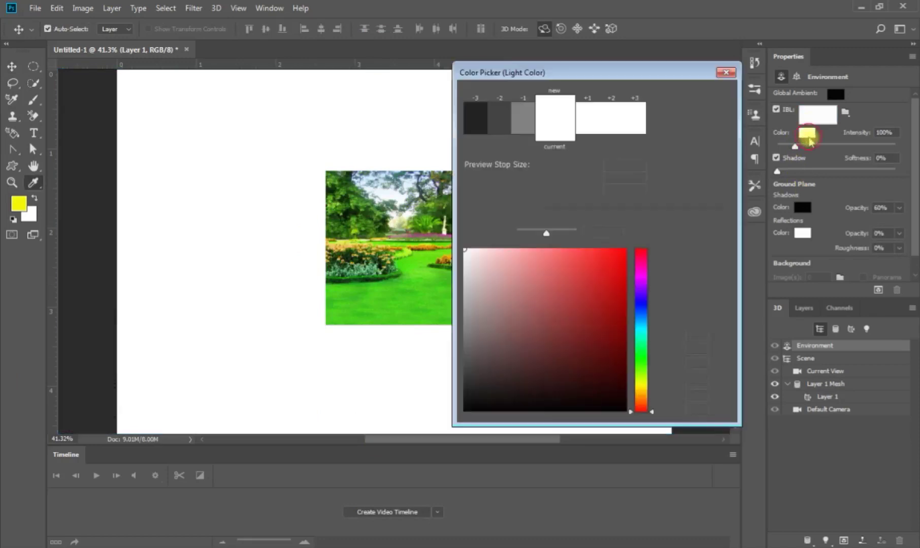
left_click(614, 267)
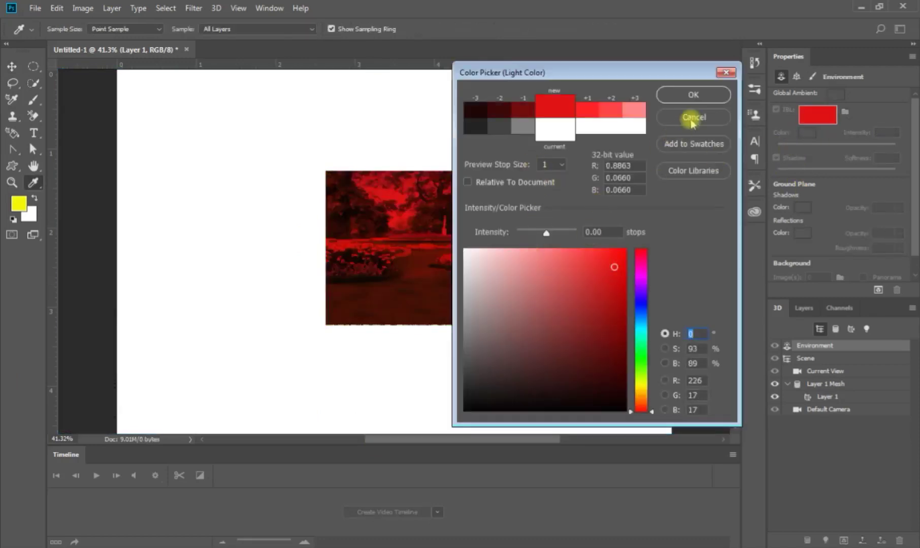
left_click(670, 94)
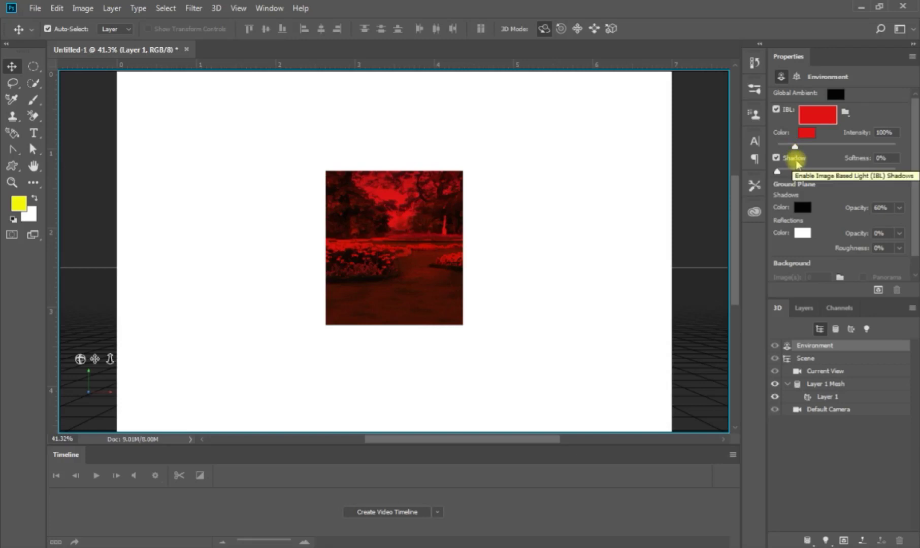
left_click(777, 172)
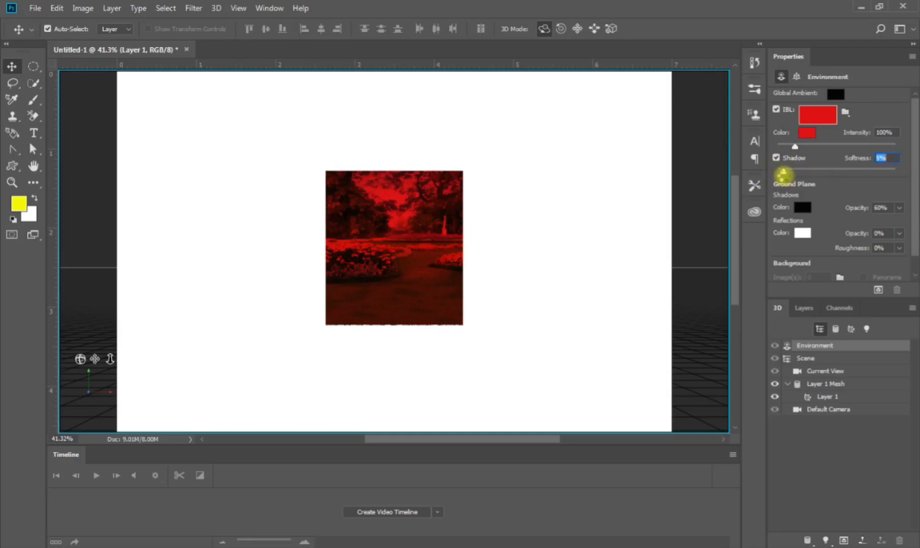
left_click_drag(795, 147, 846, 149)
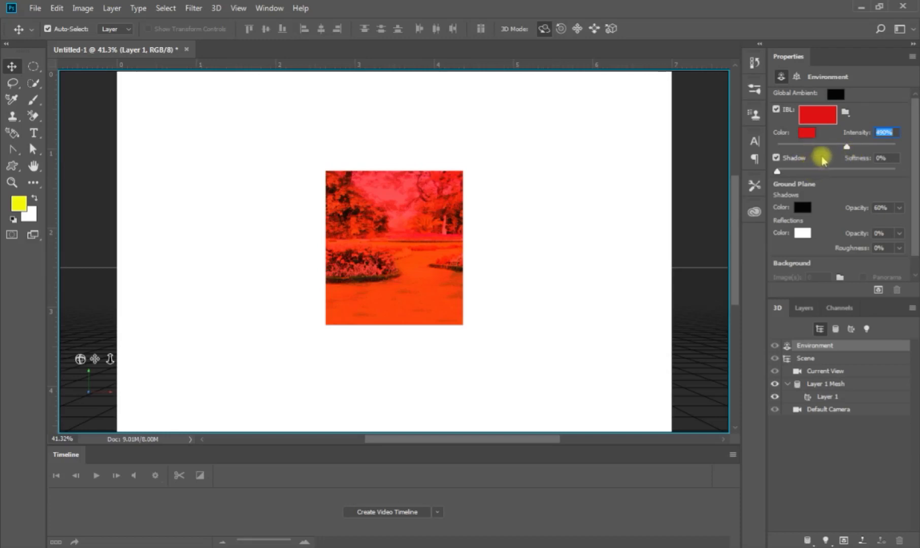
mouse_move(846, 147)
left_mouse_down()
mouse_move(867, 147)
mouse_move(790, 147)
left_mouse_up()
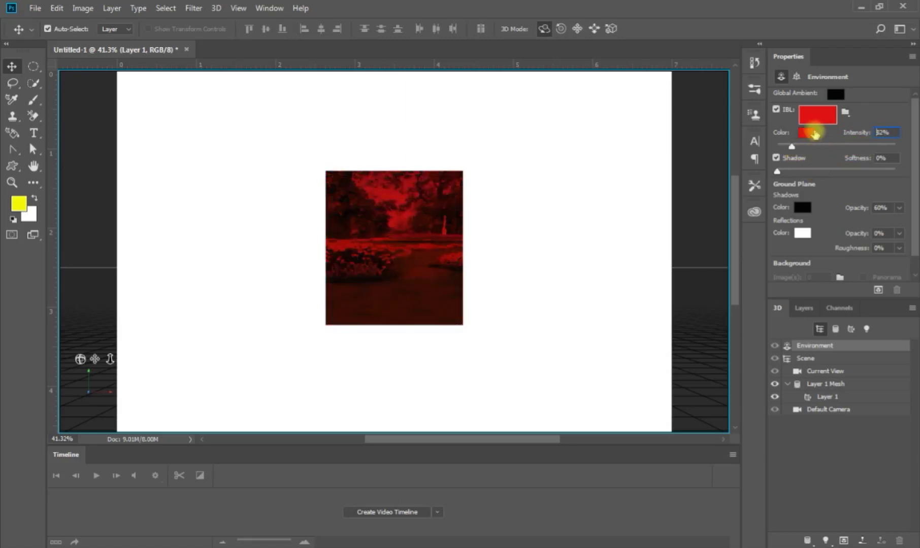
Change the IBL colour back to white.
left_click(812, 133)
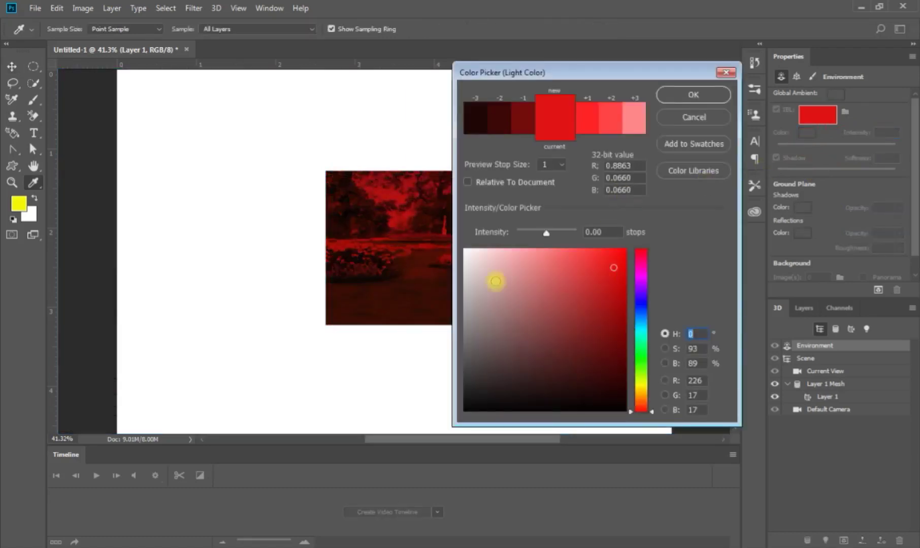
left_click(464, 250)
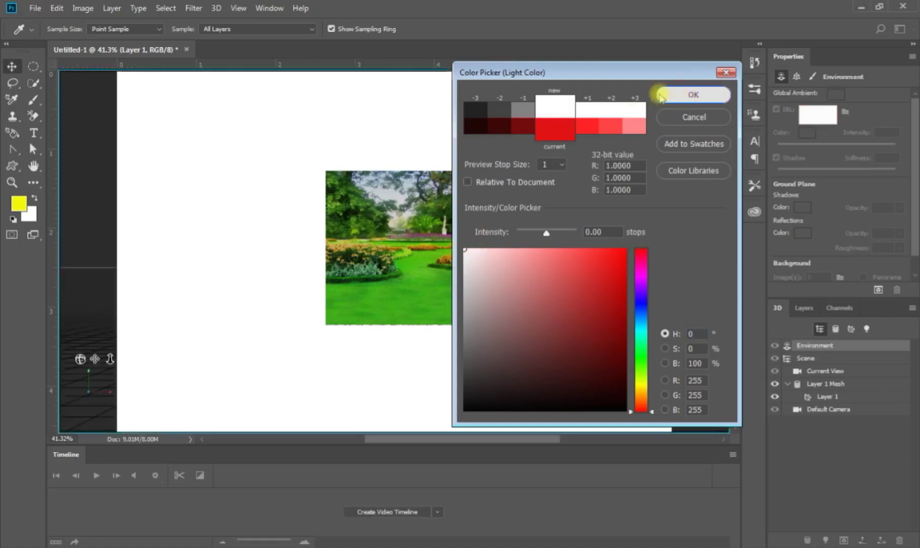
left_click(659, 96)
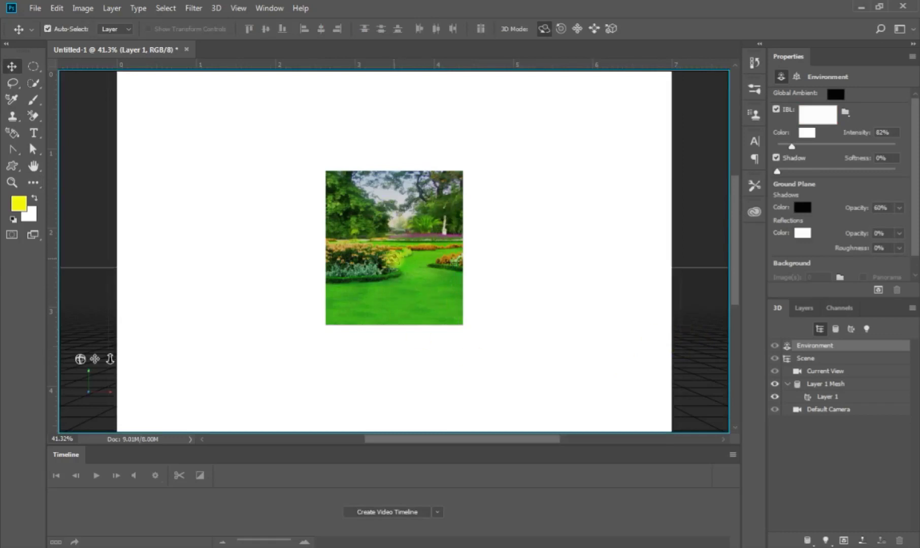
left_click_drag(419, 358, 518, 359)
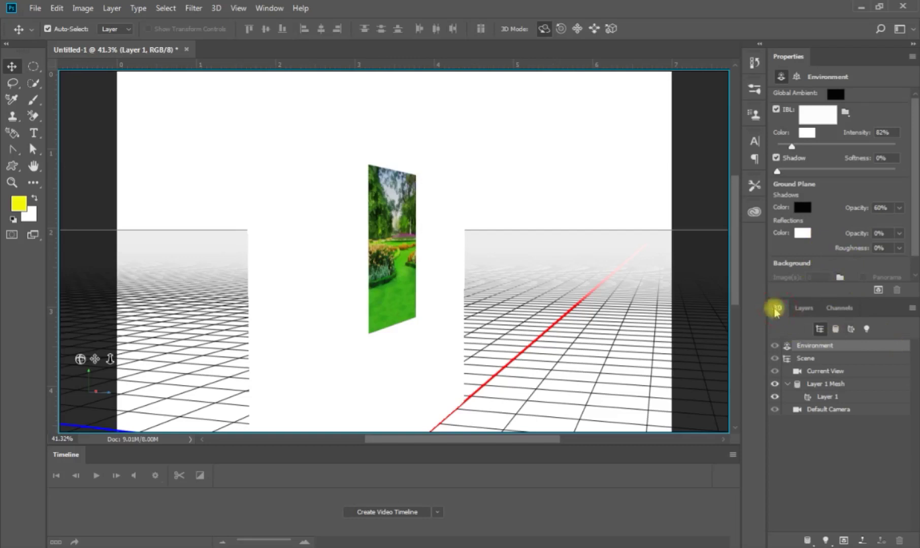
Show the Environment's Coordinates in inches, with X rotation at 90° and Y, Z at 0°.
left_click(796, 77)
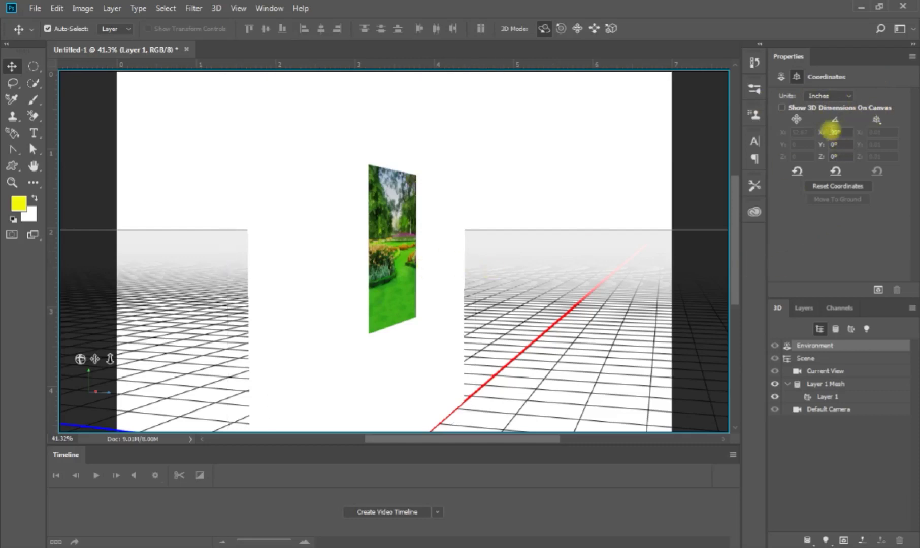
Set the garden mesh's X rotation to 86.4° and tilt it around its X axis.
left_click(839, 133)
key("Return")
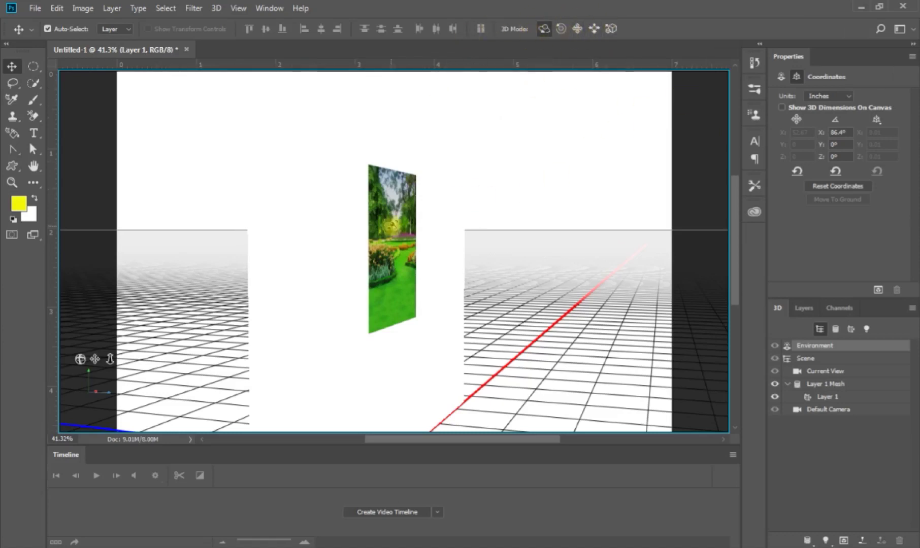
left_click(391, 226)
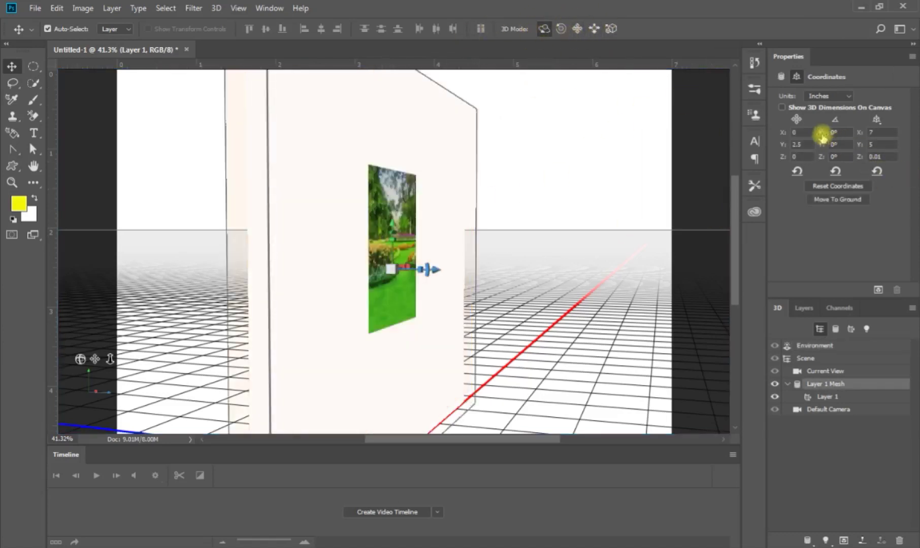
mouse_move(821, 132)
left_mouse_down()
mouse_move(904, 136)
mouse_move(783, 152)
mouse_move(832, 133)
mouse_move(787, 136)
left_mouse_up()
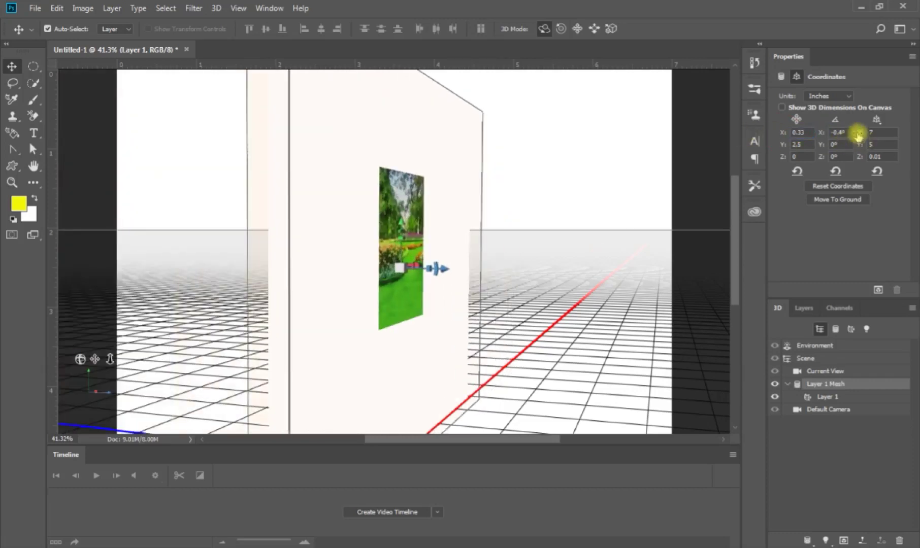
Undo the out-of-range scale and shift the mesh to Z position 0.27, scale 7.12 × 5.09.
left_click_drag(857, 135, 888, 131)
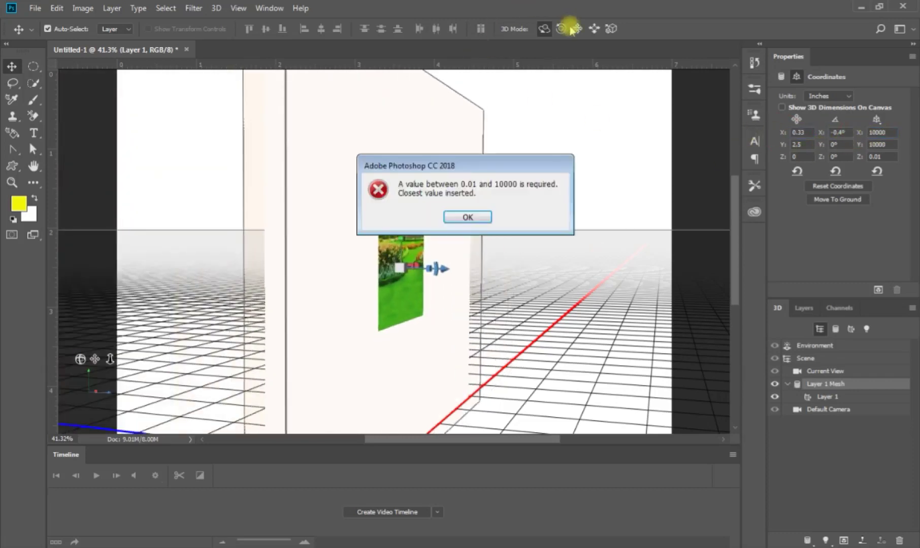
left_click(466, 218)
key("ctrl+z")
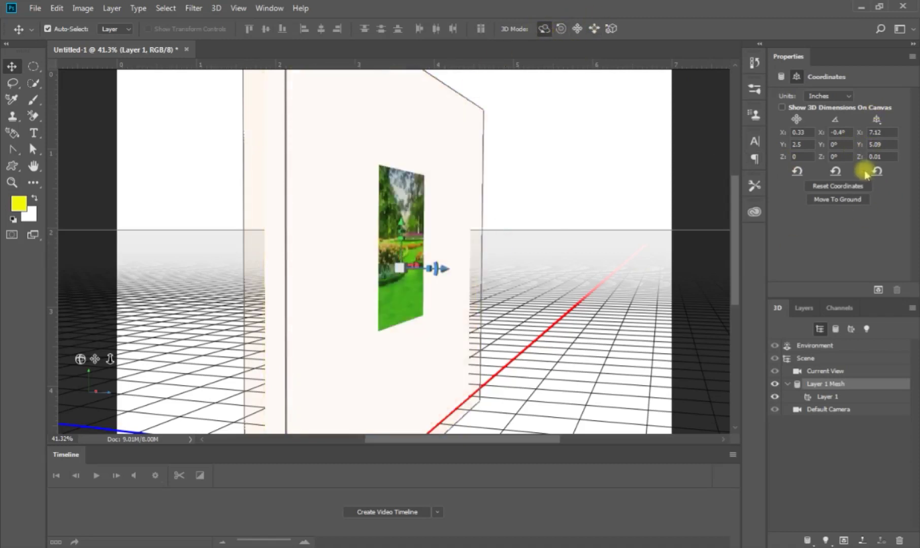
left_click_drag(783, 158, 785, 161)
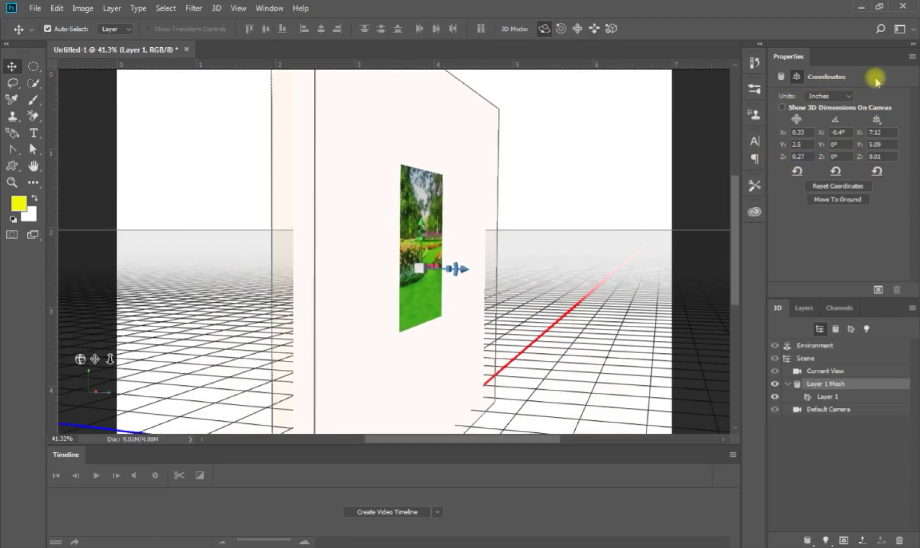
Turn off Cast Shadows for the garden mesh in its Mesh properties.
left_click(781, 76)
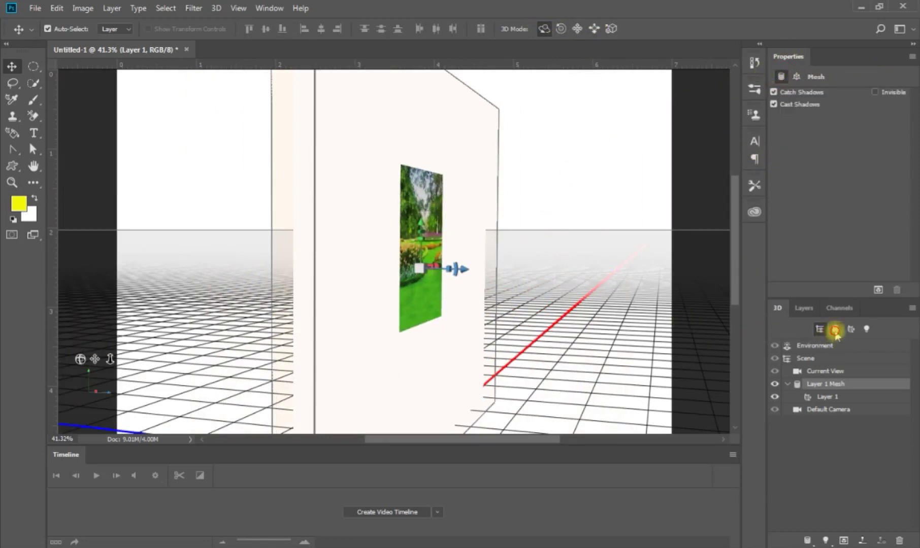
left_click(835, 331)
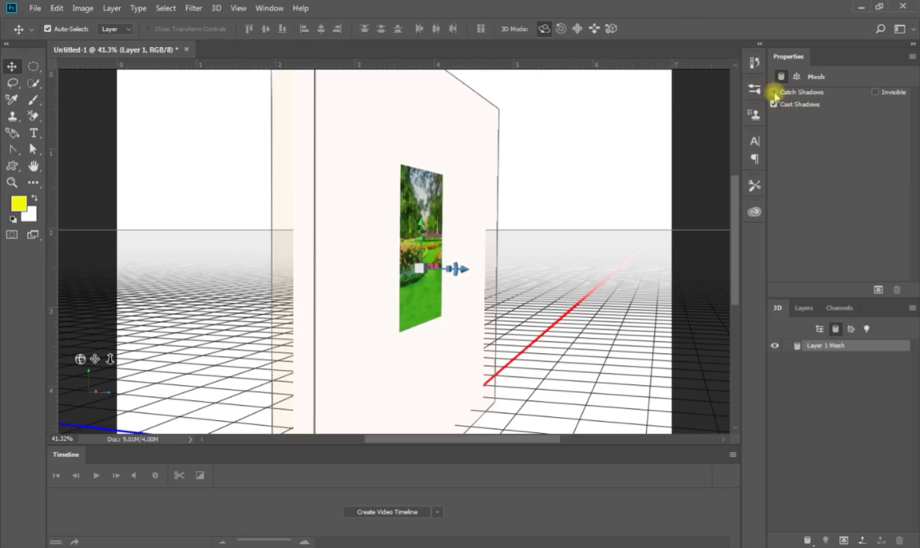
left_click(774, 104)
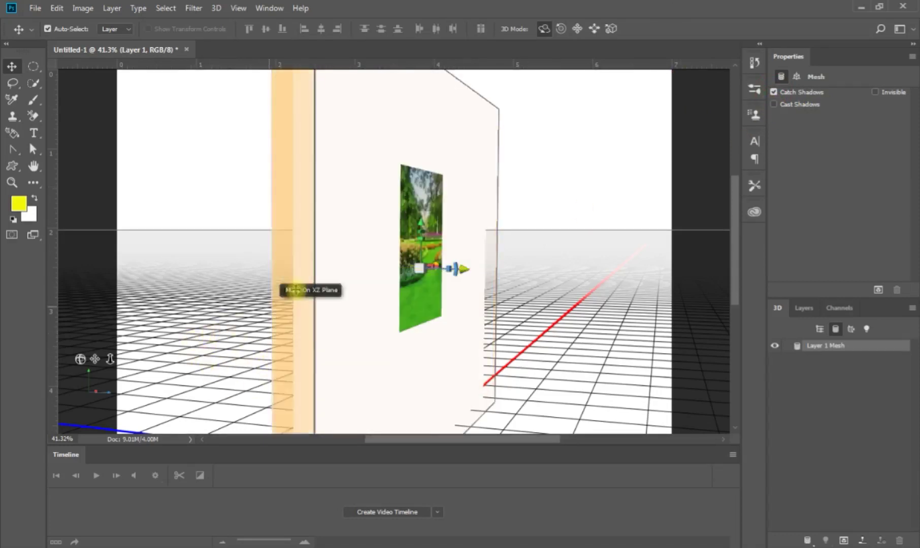
Show the Current View camera settings: Custom View 2, Perspective, 30° field of view.
key("ctrl+minus")
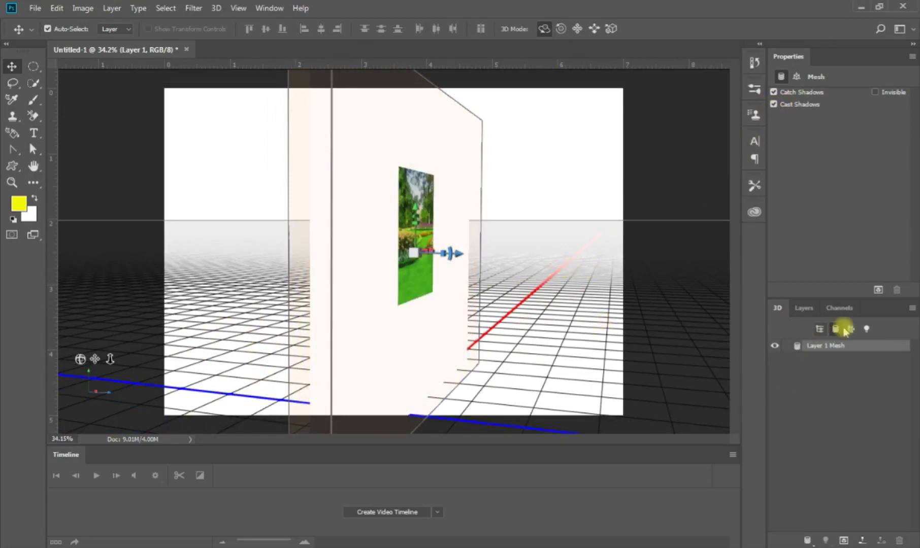
left_click(849, 330)
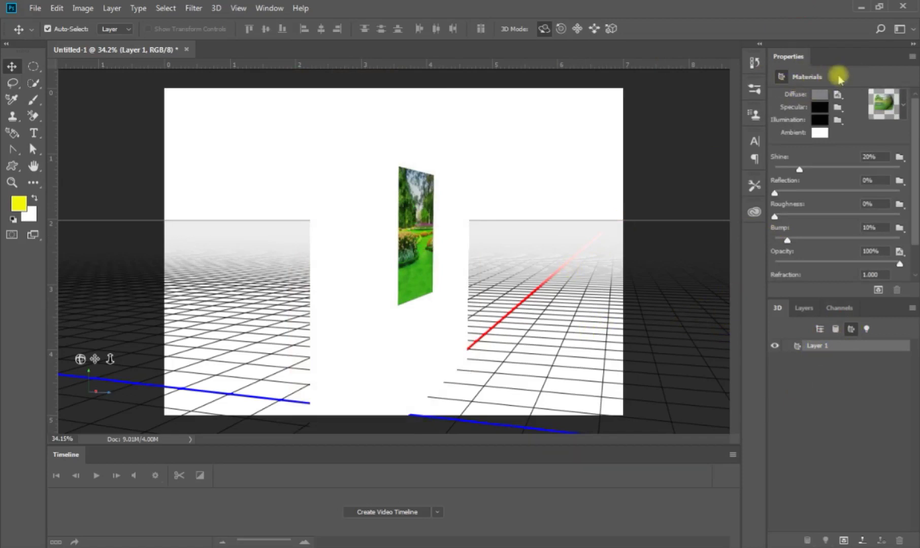
left_click(706, 154)
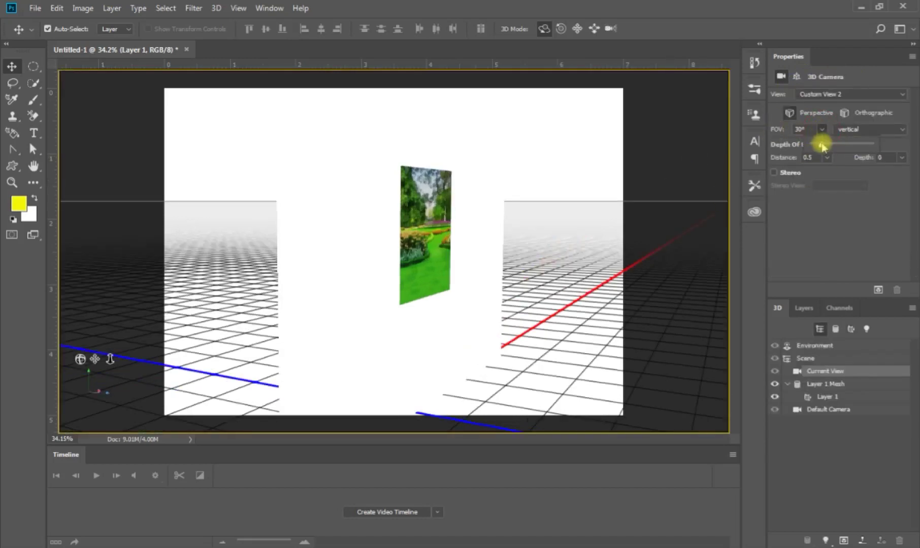
Widen the camera field of view to 34.3° and try, then remove, depth-of-field blur.
mouse_move(822, 144)
left_mouse_down()
mouse_move(838, 147)
mouse_move(807, 141)
mouse_move(819, 151)
mouse_move(811, 153)
mouse_move(842, 154)
mouse_move(823, 156)
left_mouse_up()
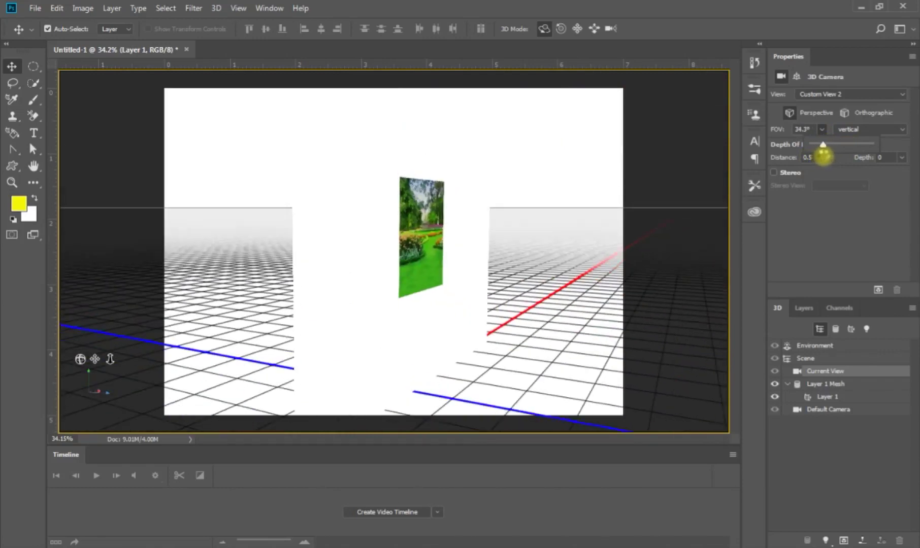
left_click(824, 243)
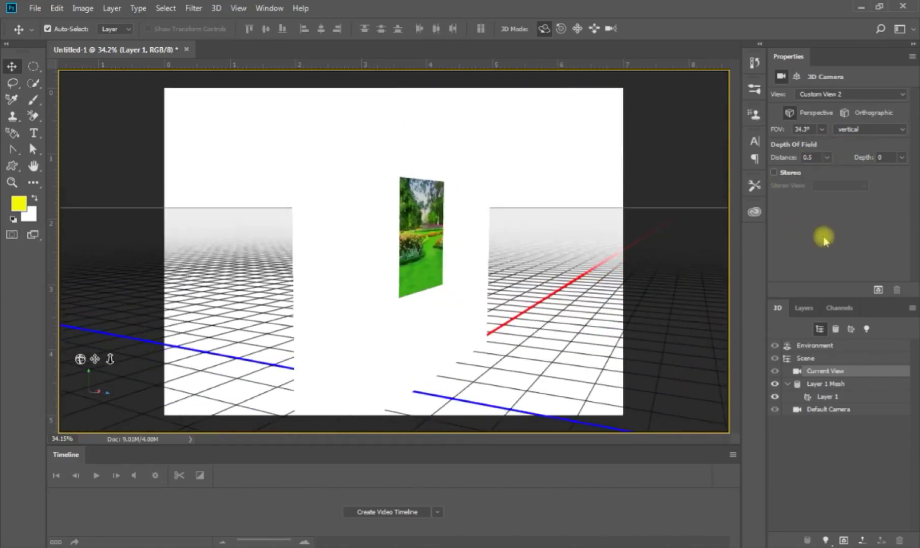
left_click(901, 157)
left_click_drag(905, 172, 869, 173)
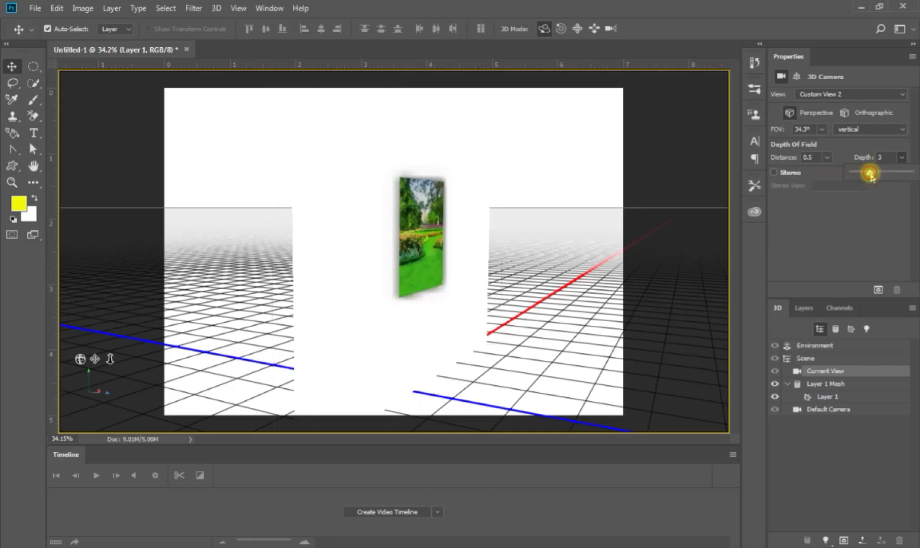
left_click_drag(870, 174, 829, 173)
Lower the depth-of-field distance through 0.29 and 0.28 down to 0.
left_click(826, 157)
left_click_drag(830, 173, 813, 174)
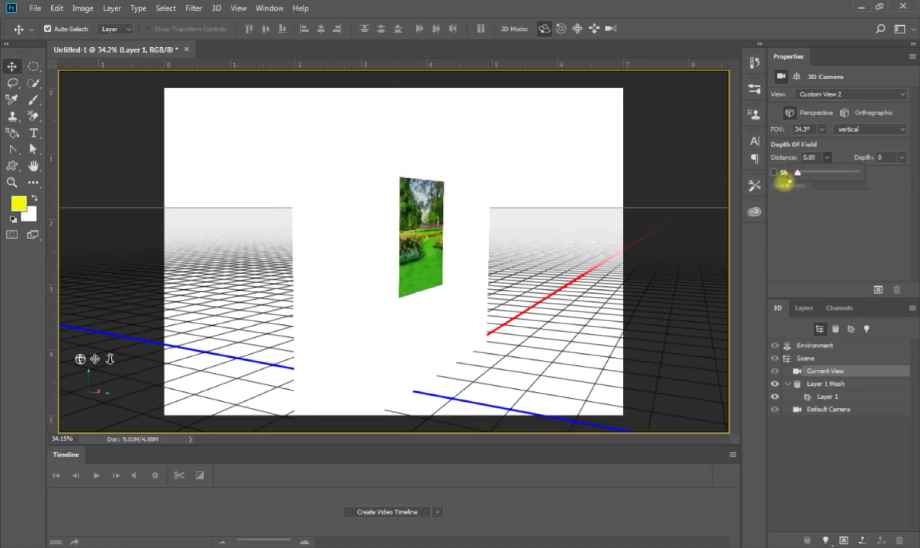
left_click_drag(814, 182, 813, 181)
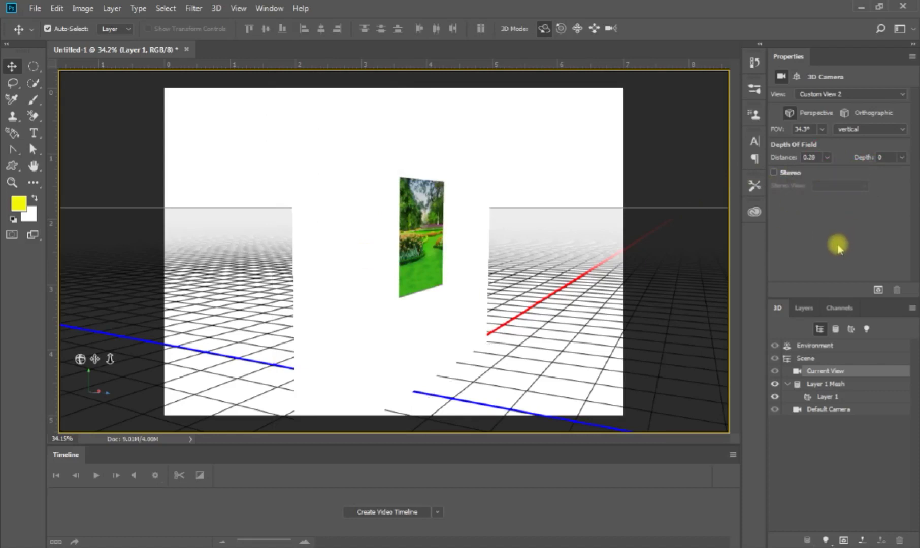
left_click(827, 158)
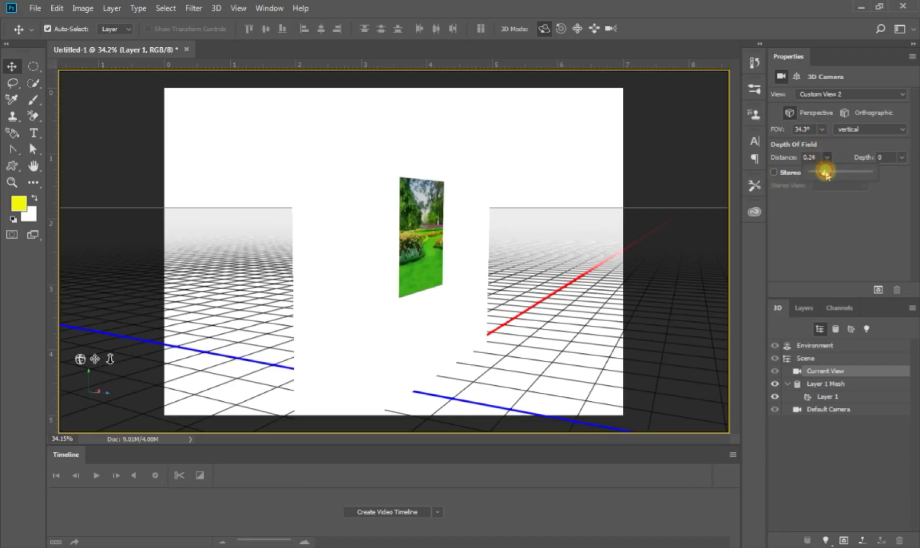
left_click_drag(825, 172, 811, 212)
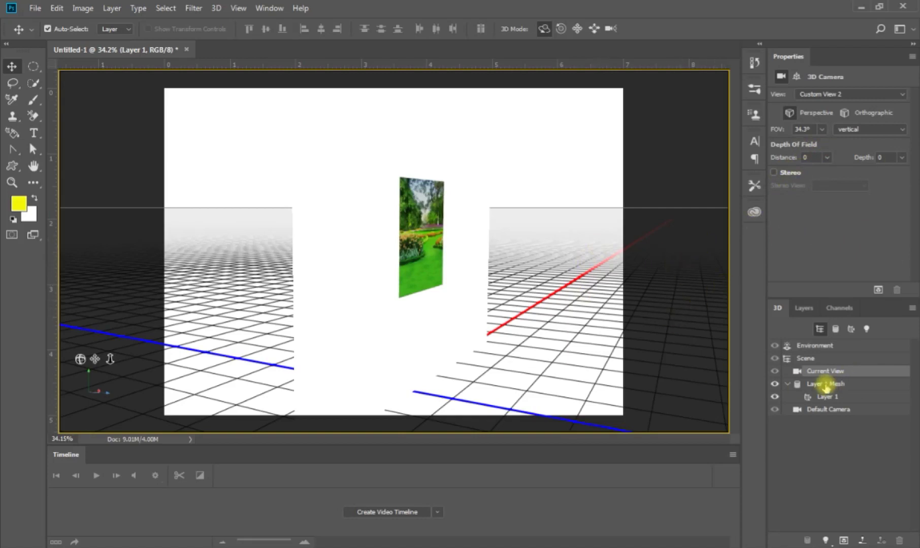
Select the wall mesh and browse the Layer 1 material presets.
left_click(826, 385)
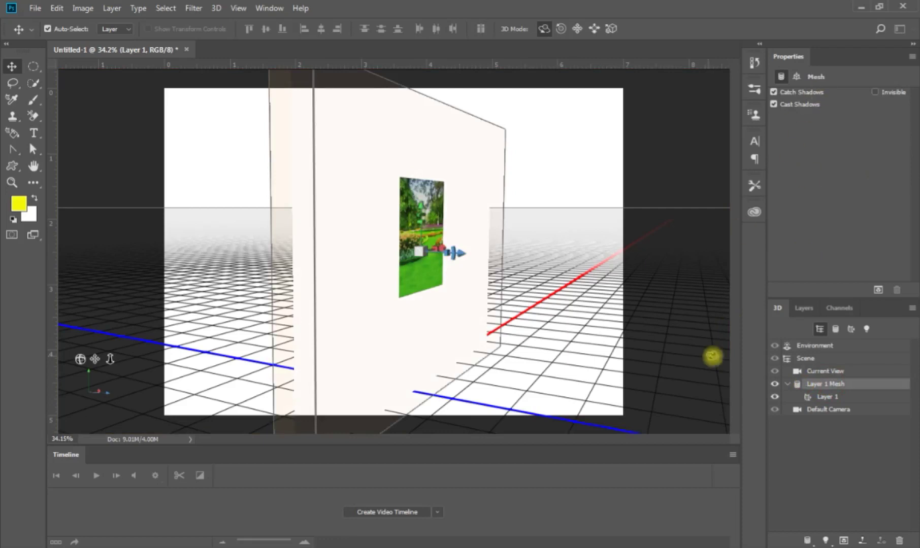
left_click(835, 331)
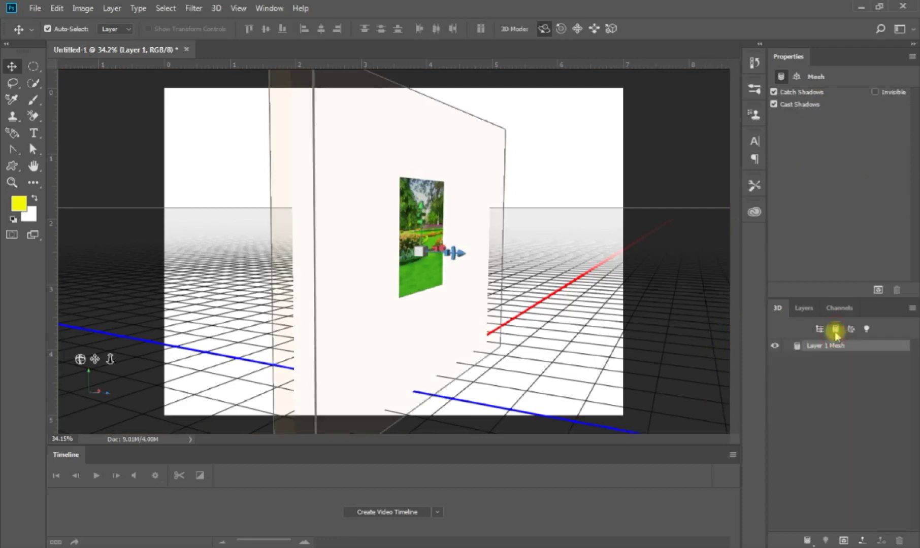
left_click(849, 330)
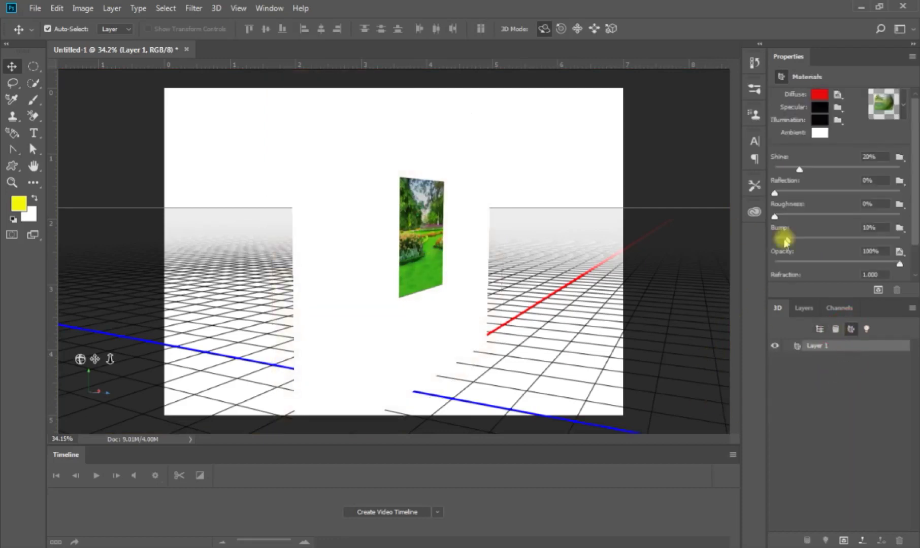
left_click(900, 107)
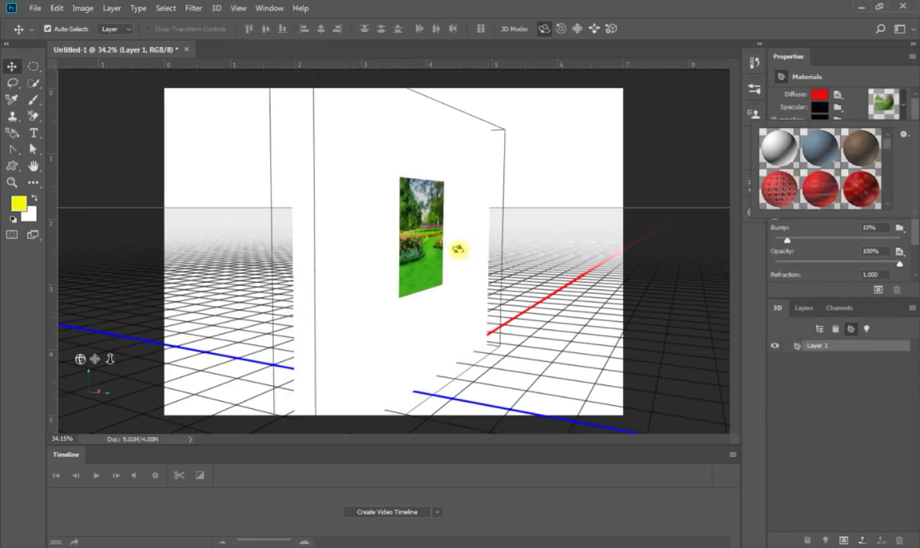
left_click(460, 248)
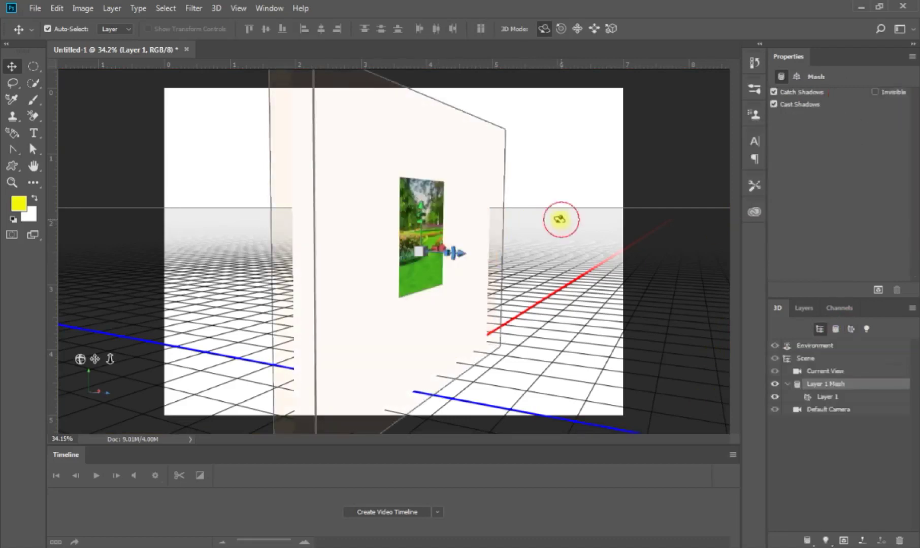
Orbit the view around the scene, then set the 3D camera back to Default.
left_click_drag(558, 218, 542, 212)
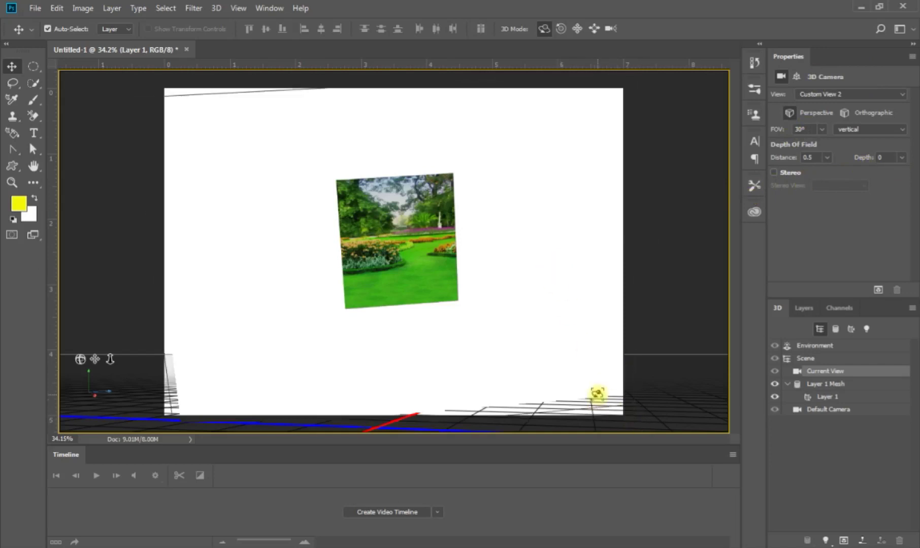
left_click_drag(271, 271, 269, 271)
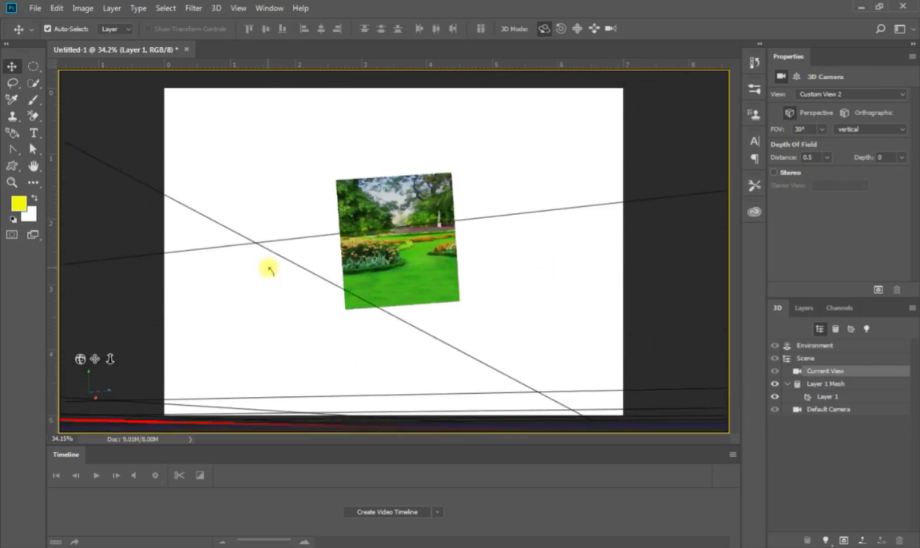
left_click_drag(269, 271, 269, 273)
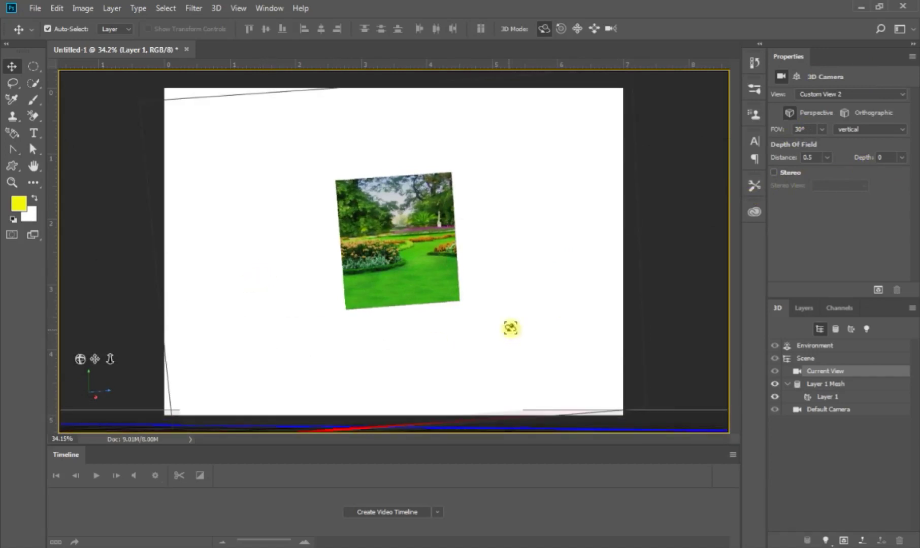
left_click(861, 95)
left_click(806, 105)
left_click_drag(575, 289, 570, 288)
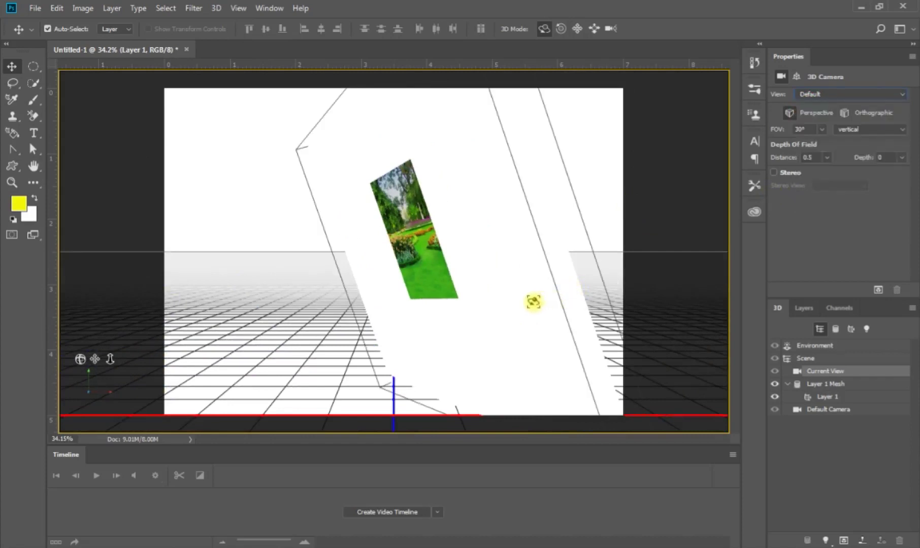
Set the camera's Y and Z positions to 0 in Coordinates.
left_click(796, 77)
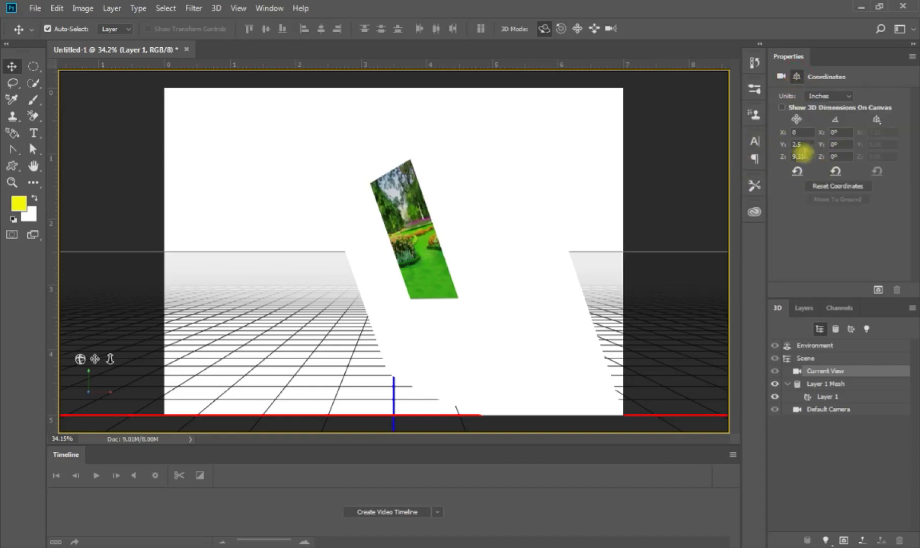
left_click(800, 144)
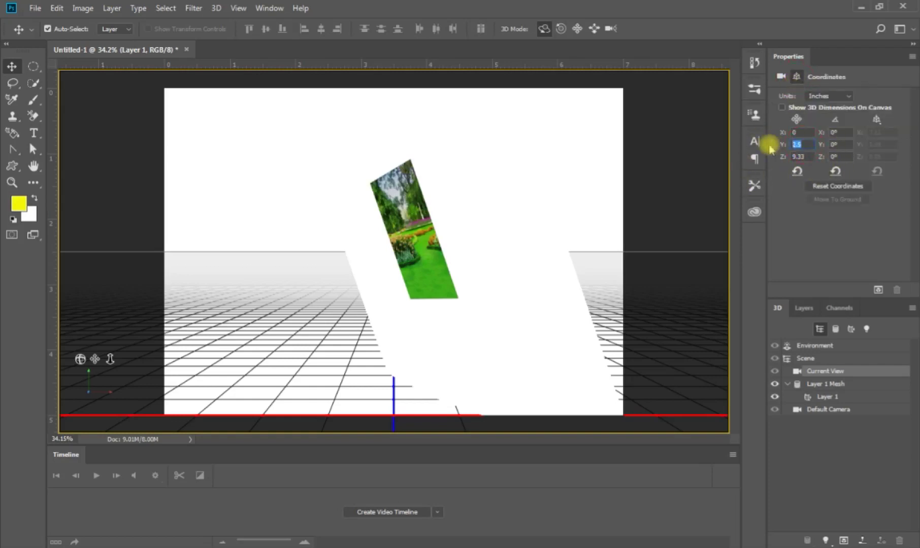
type("0")
key("Return")
left_click(804, 156)
type("0")
key("Return")
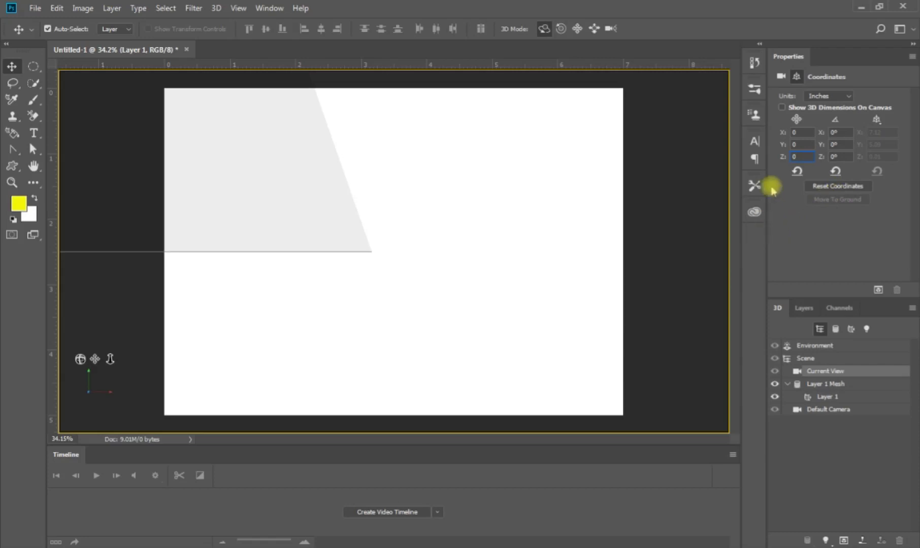
Look through Default Camera and orbit it to face the garden photo nearly head-on.
left_click(830, 409)
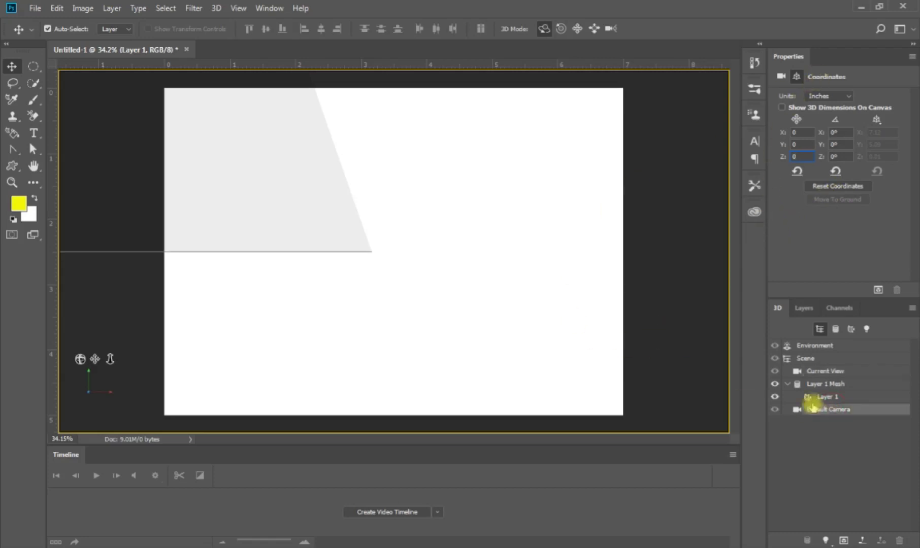
mouse_move(729, 406)
left_mouse_down()
mouse_move(675, 407)
mouse_move(466, 240)
mouse_move(576, 227)
left_mouse_up()
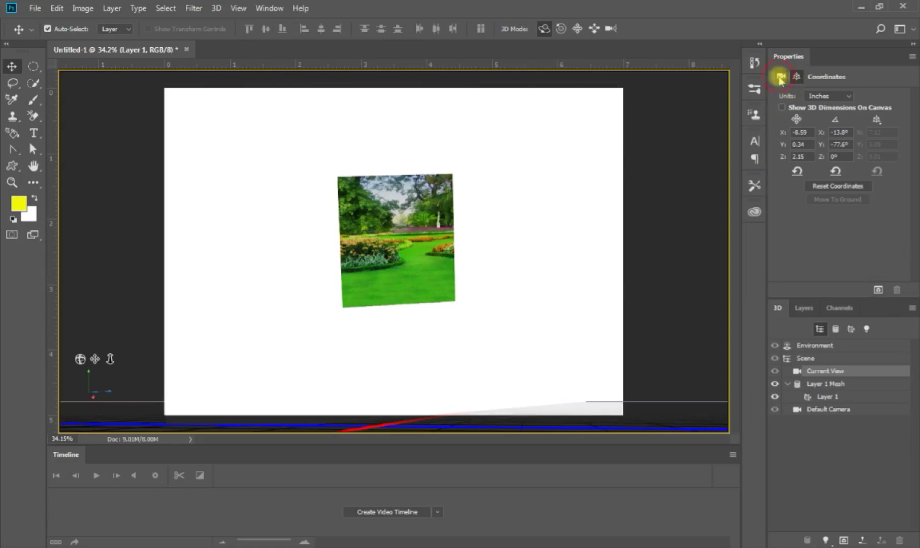
left_click(779, 76)
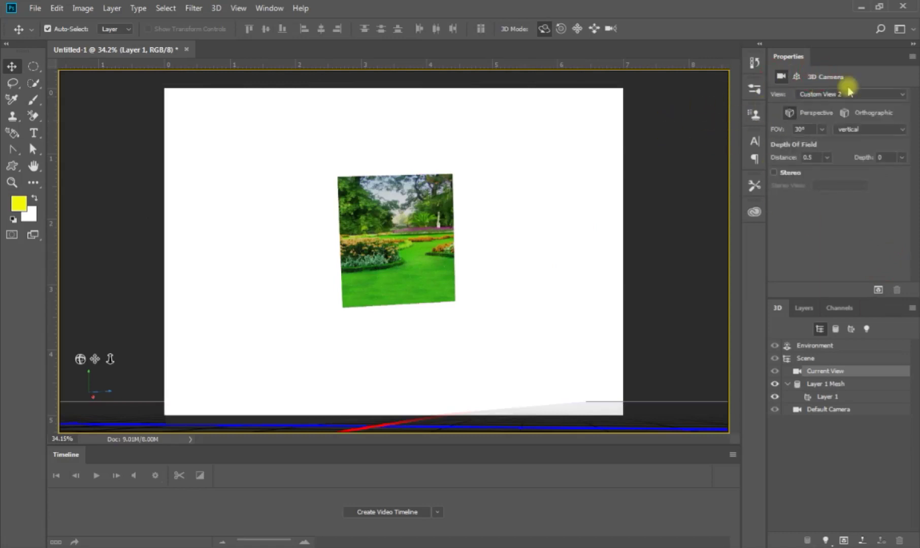
Try the Left, Right, Top, Back and Front preset camera views.
left_click(854, 96)
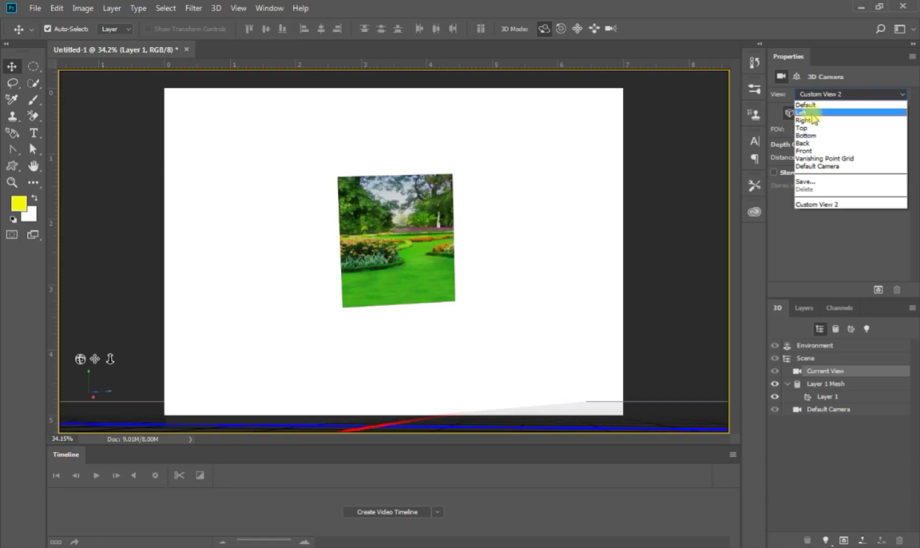
left_click(802, 112)
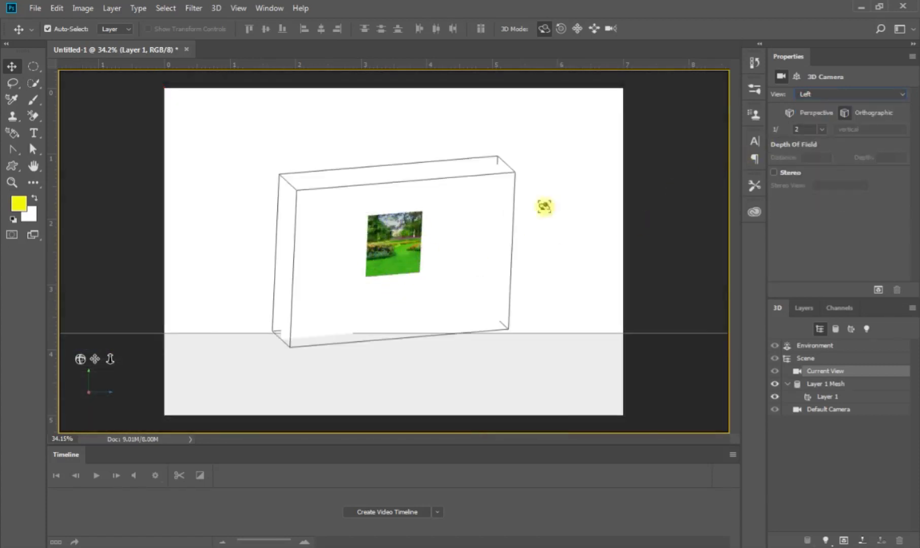
left_click(836, 94)
left_click(803, 120)
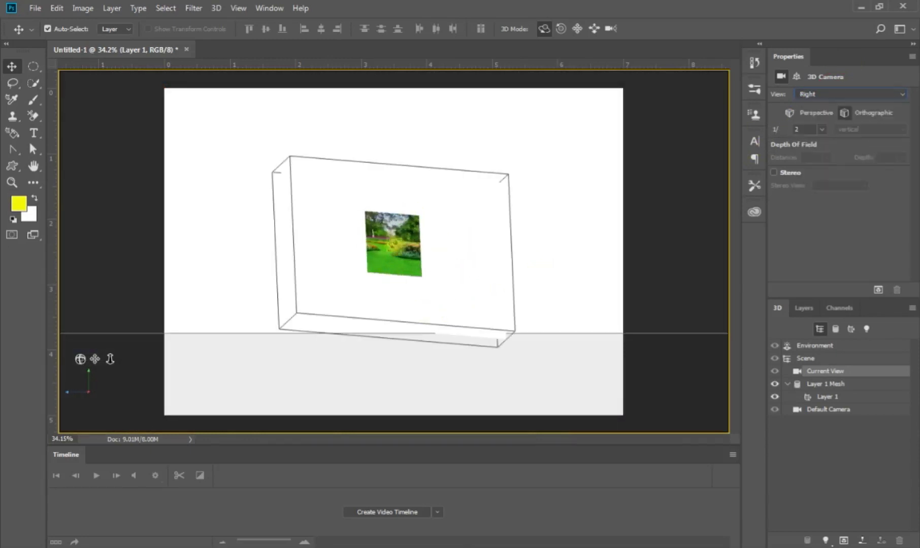
left_click(862, 94)
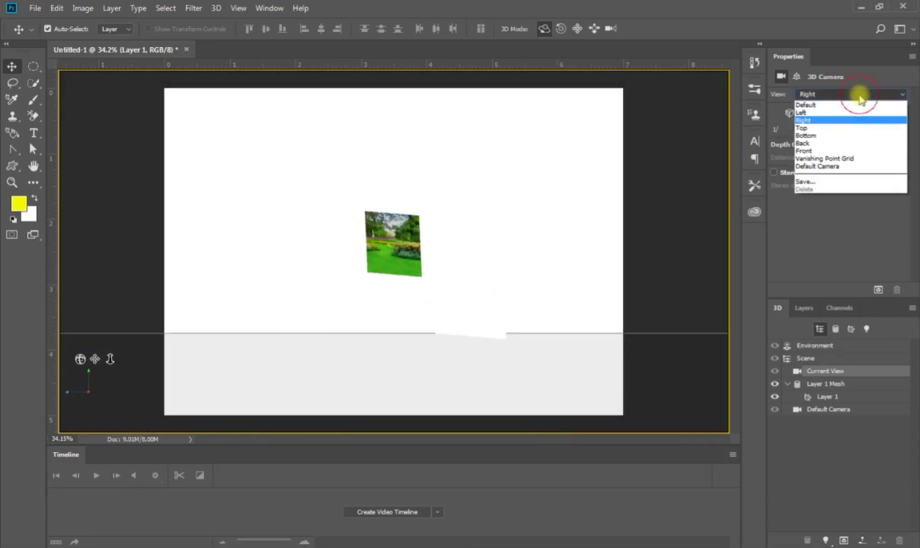
left_click(812, 127)
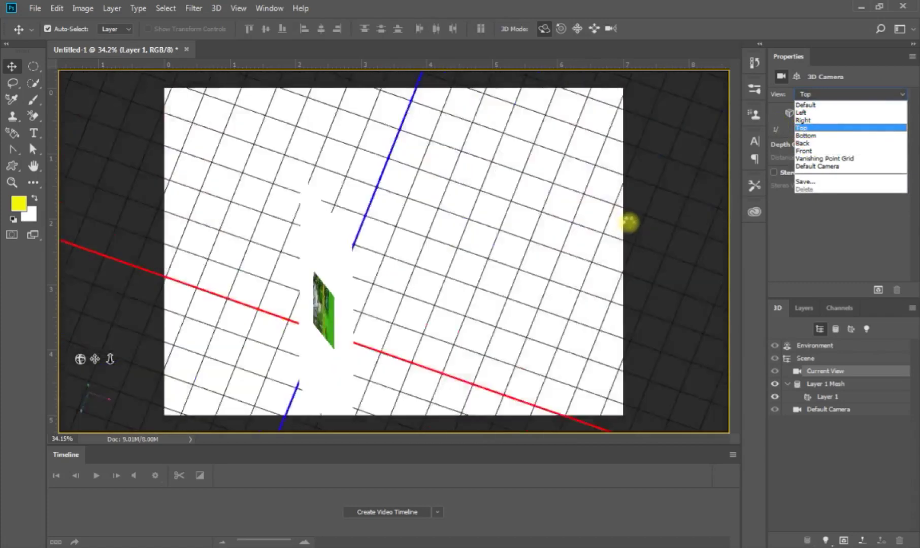
left_click(610, 232)
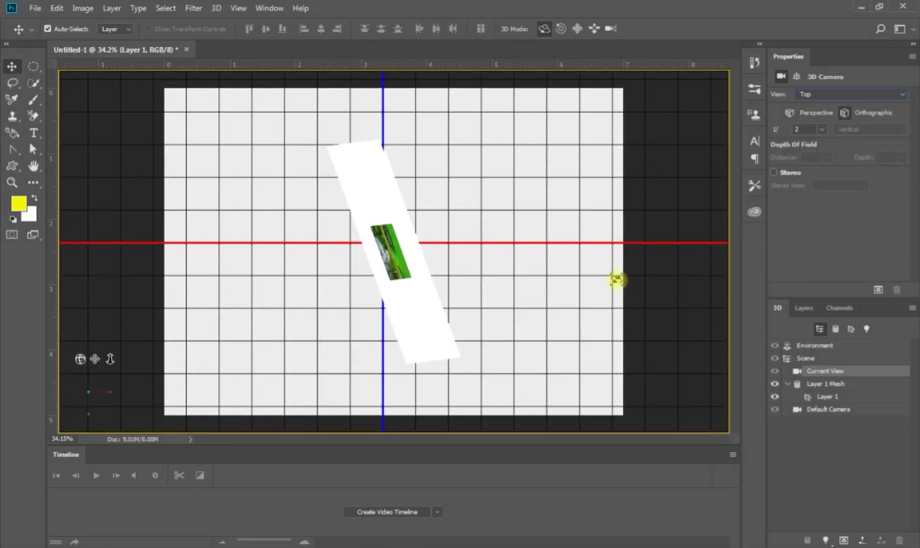
left_click(818, 95)
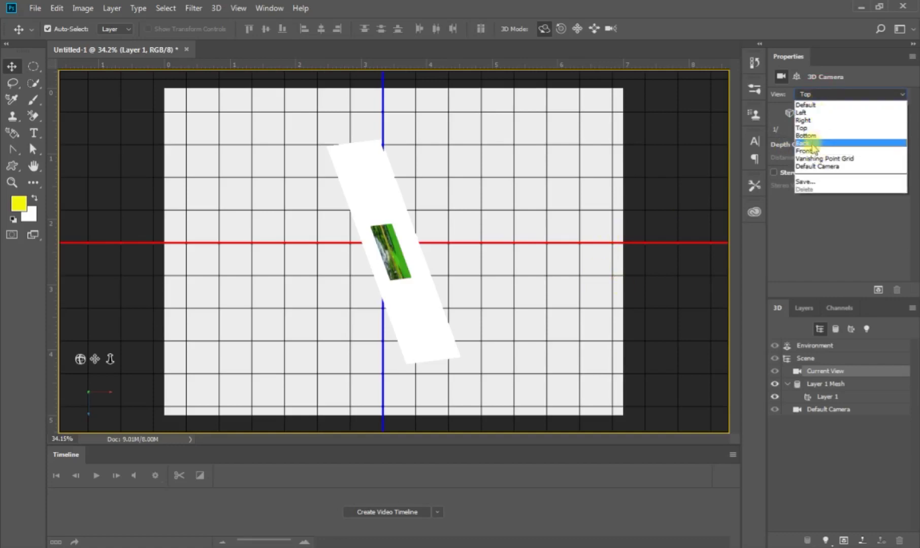
left_click(807, 144)
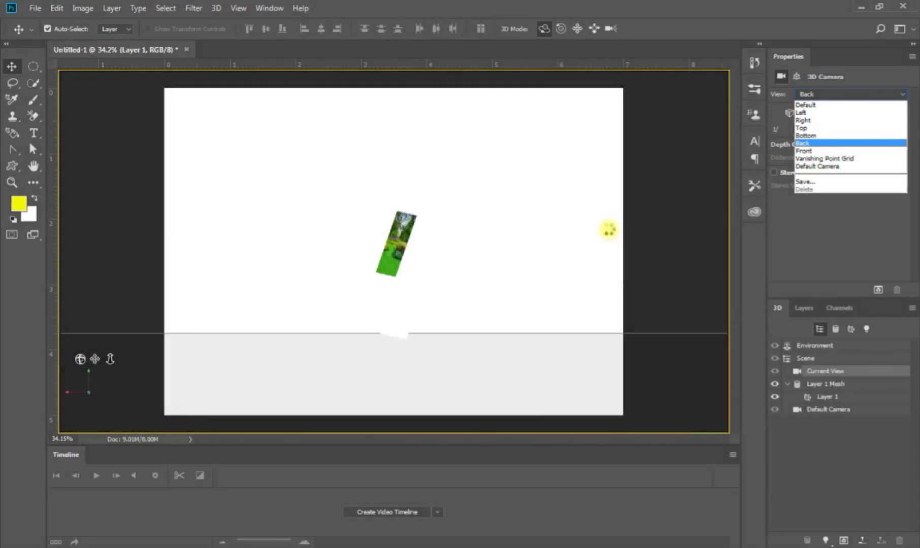
left_click(830, 97)
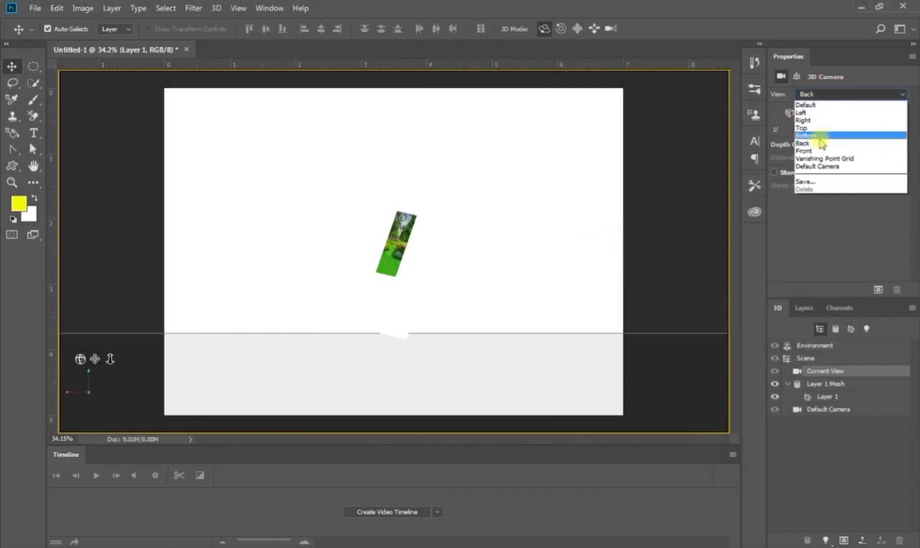
left_click(807, 151)
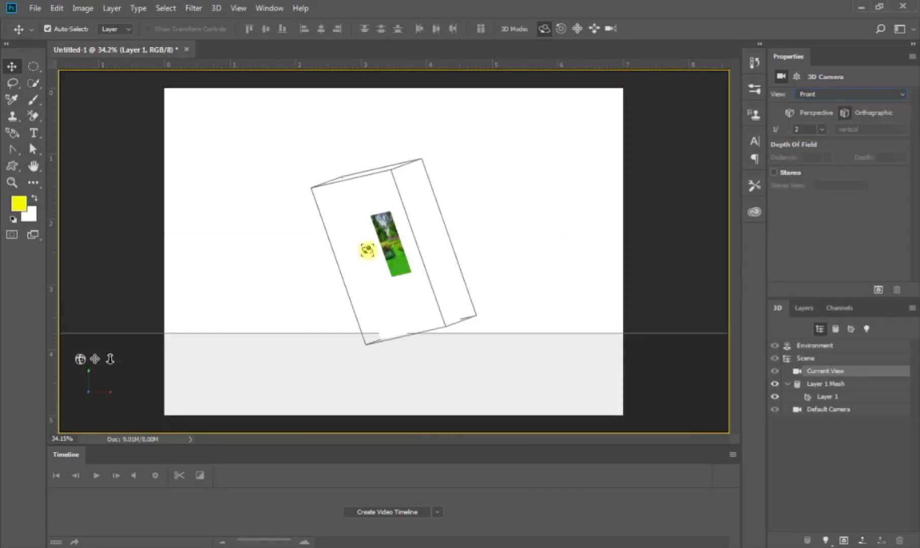
Orbit the camera, reset it to Default, then orbit to a new custom angle.
left_click_drag(451, 143, 547, 142)
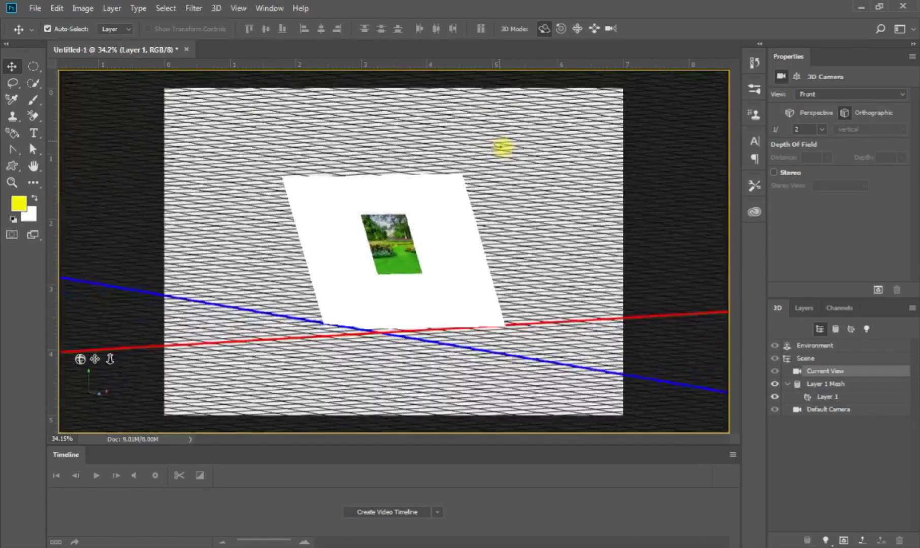
left_click_drag(547, 142, 551, 135)
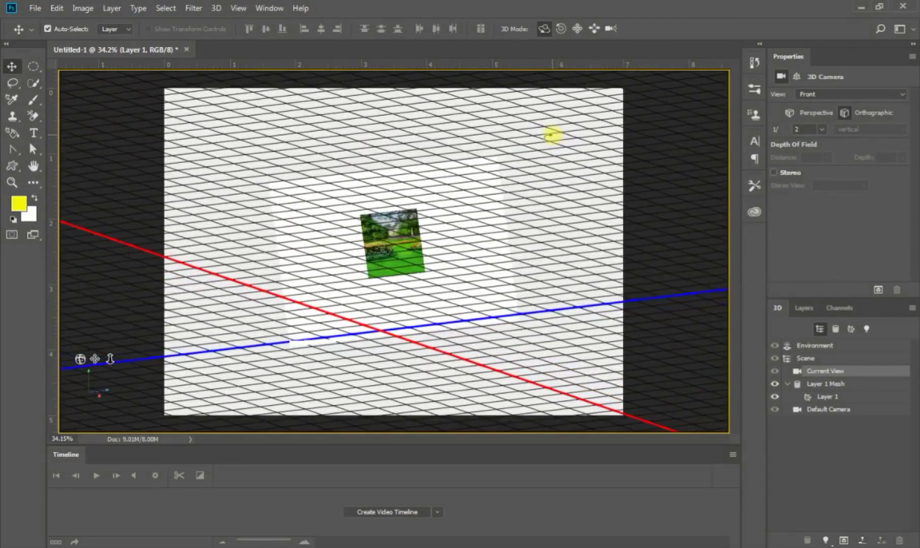
left_click(856, 95)
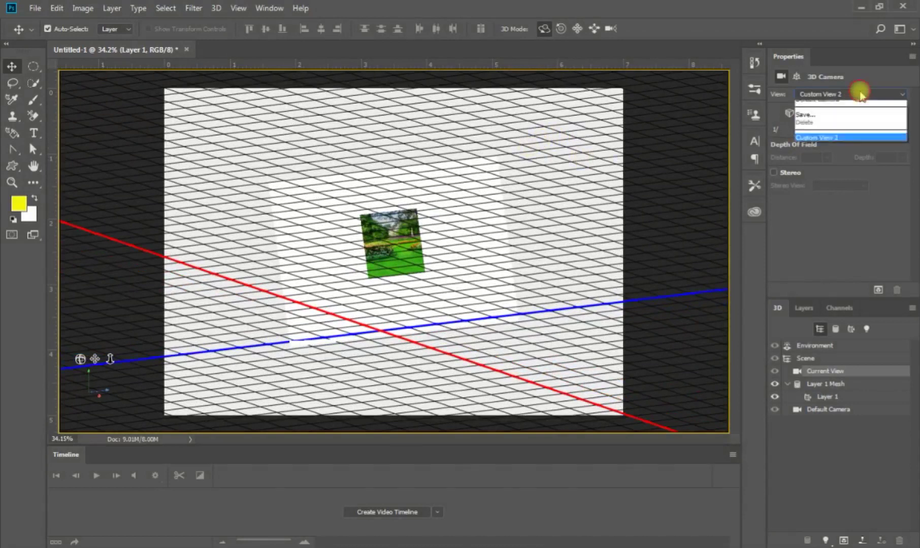
left_click(821, 109)
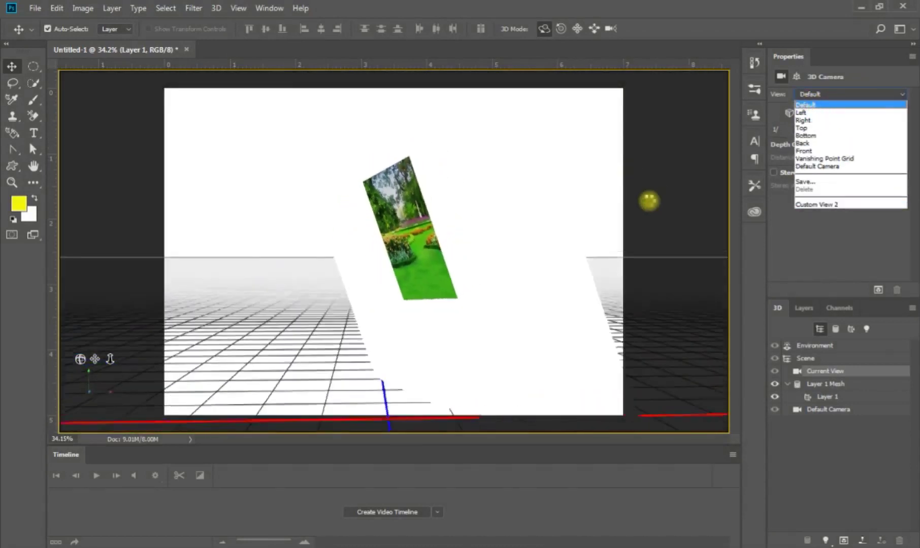
mouse_move(602, 145)
left_mouse_down()
mouse_move(721, 141)
mouse_move(718, 154)
left_mouse_up()
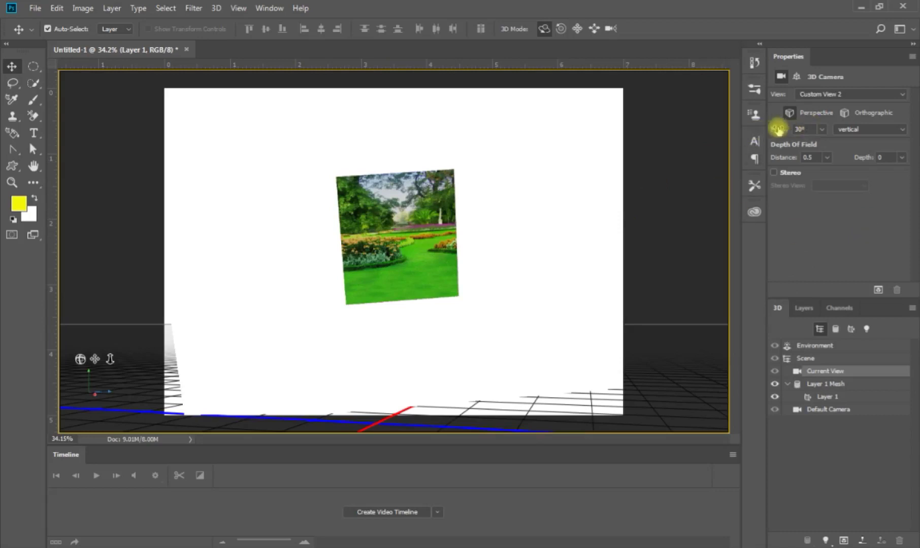
Switch the field-of-view units to mm lens and lengthen the lens to 86.
left_click(868, 132)
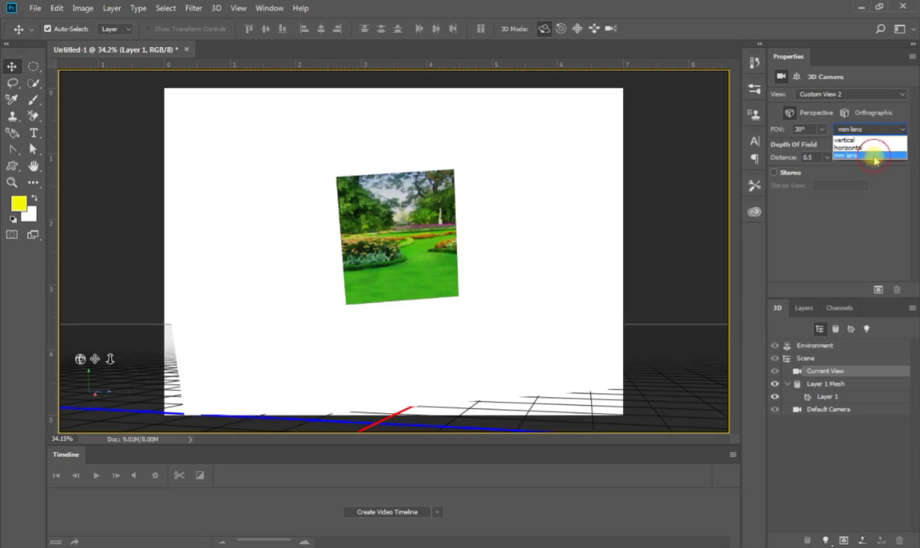
left_click(873, 156)
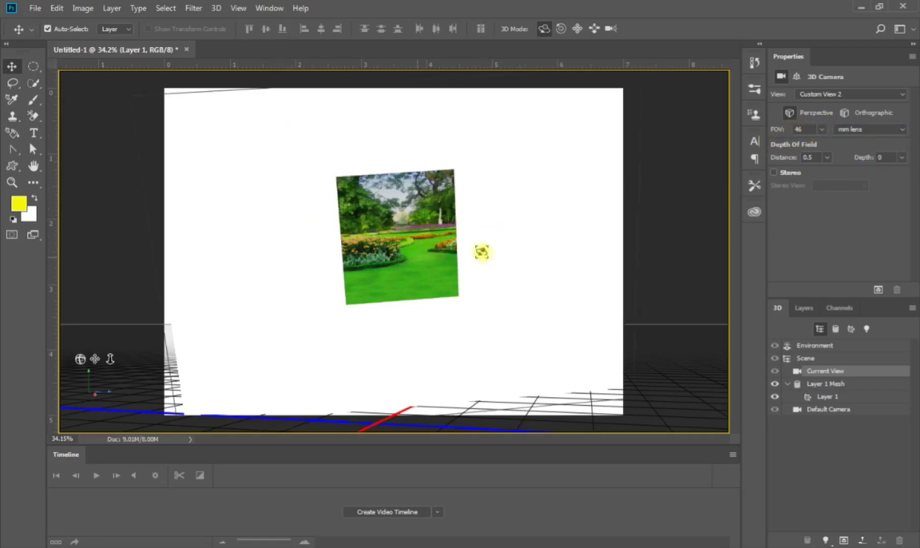
left_click(822, 130)
left_click_drag(821, 146, 829, 146)
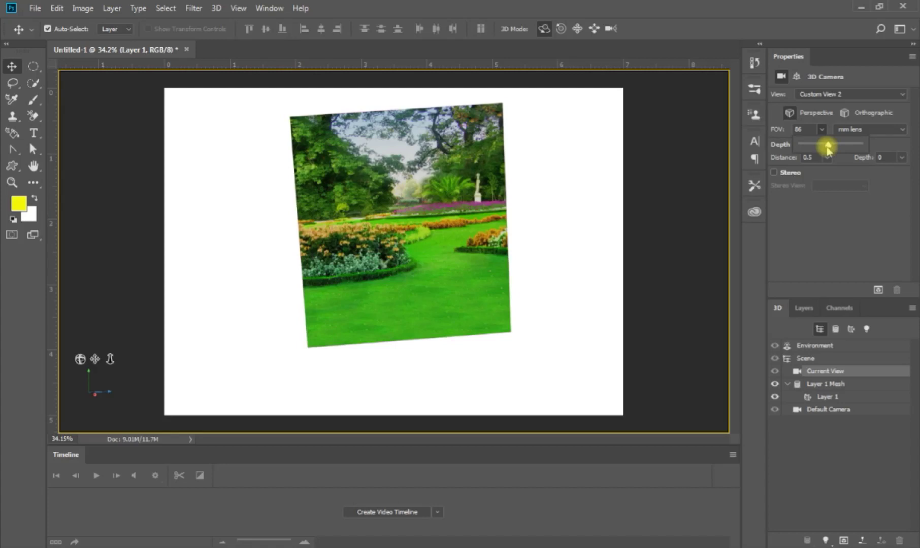
Try lens values 35, 150 and 1000, then pull back to a 30° vertical field of view.
left_click(821, 130)
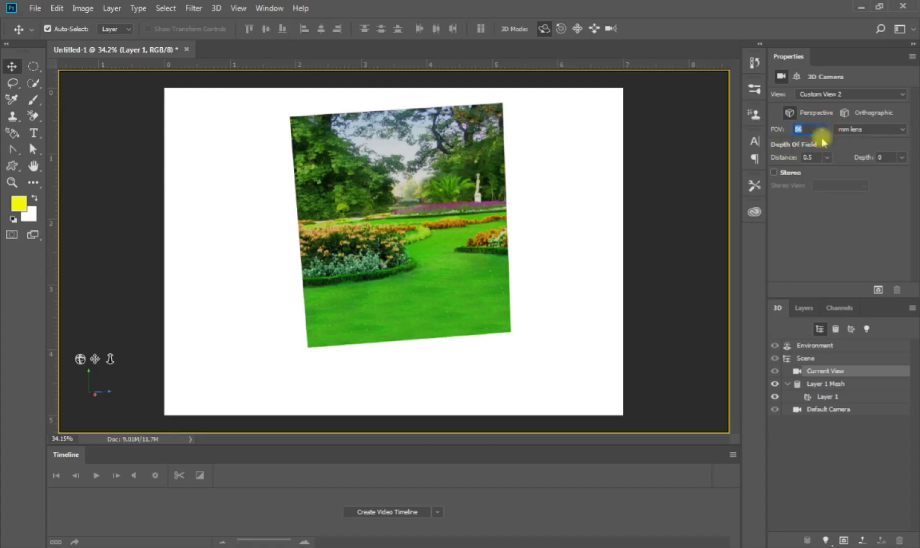
type("3")
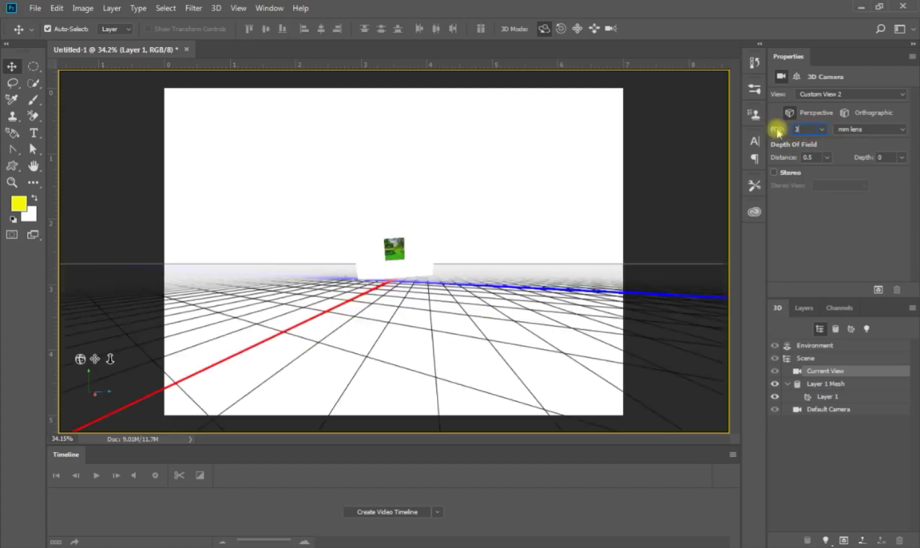
type("5")
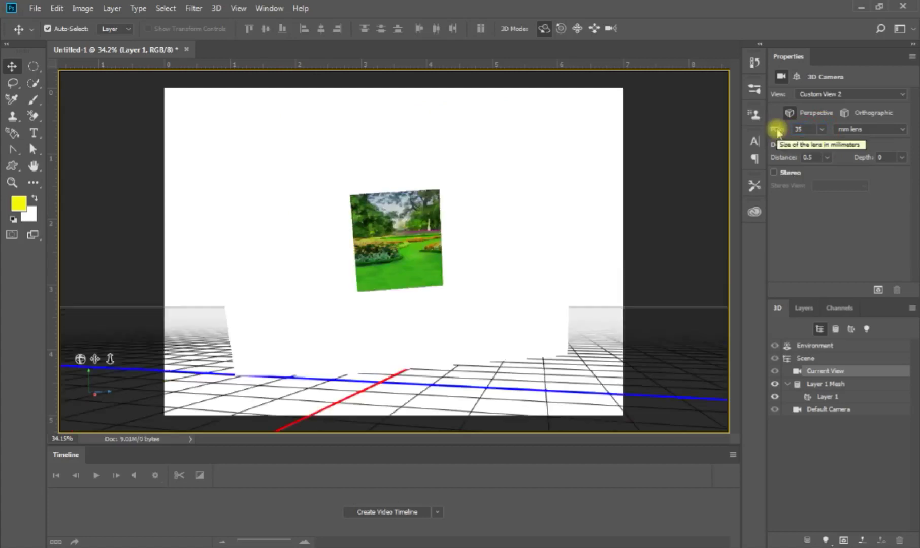
left_click(780, 129)
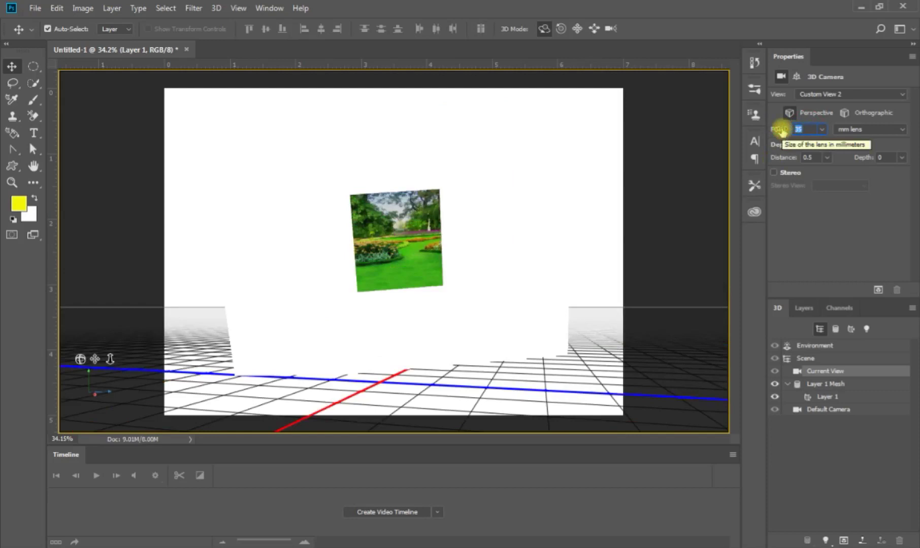
type("150")
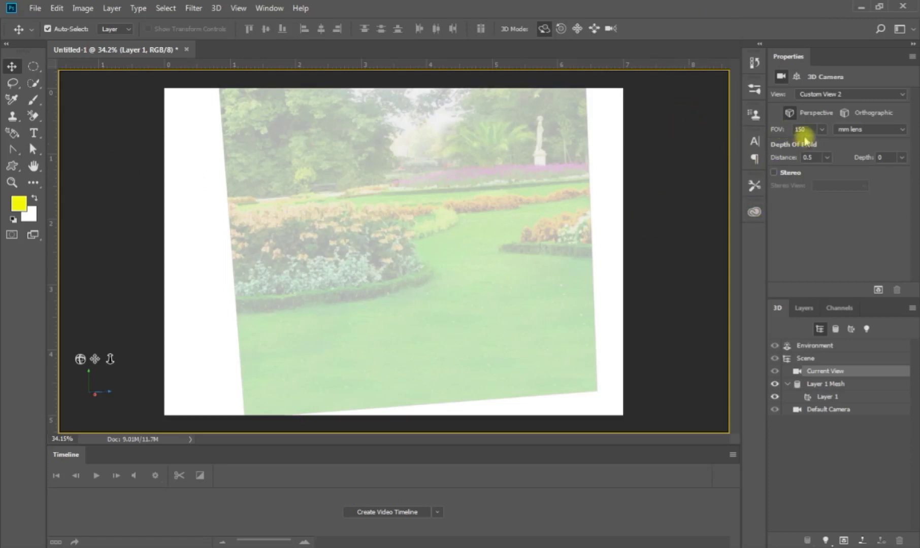
left_click(826, 156)
left_click_drag(824, 148, 849, 147)
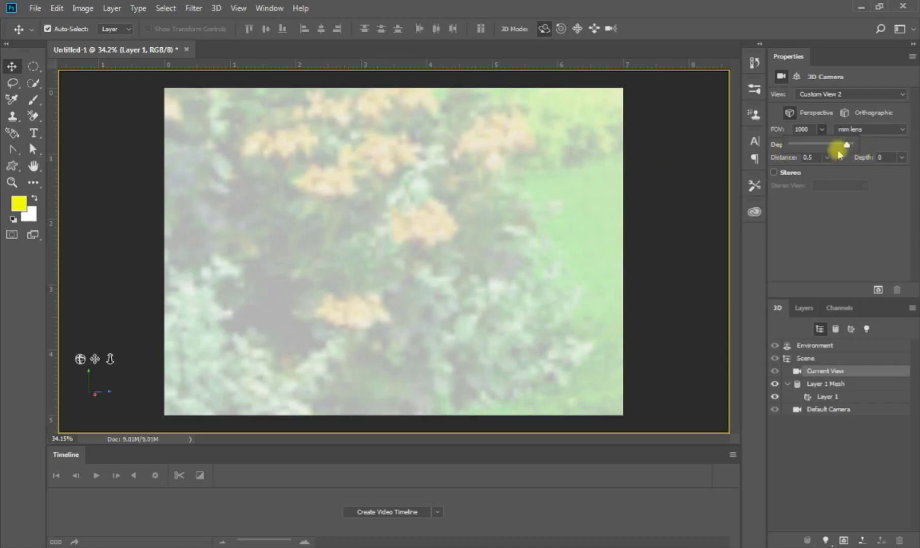
left_click_drag(844, 146, 811, 145)
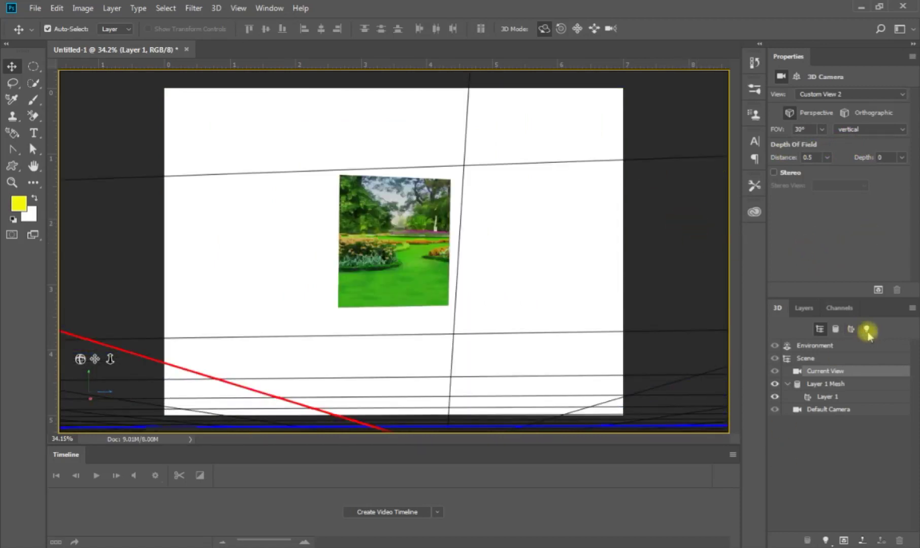
Add a New Infinite Light from the Lights filter and select Infinite Light 1.
left_click(866, 329)
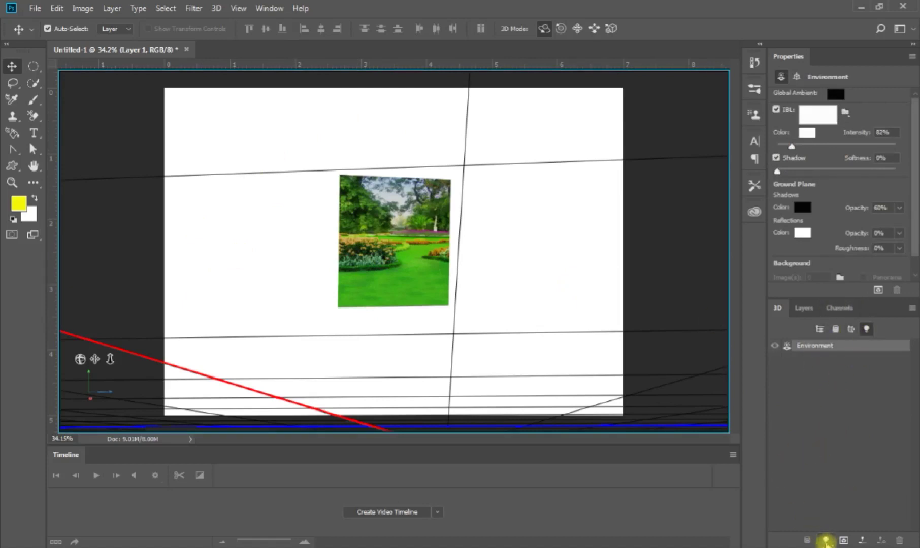
left_click(825, 541)
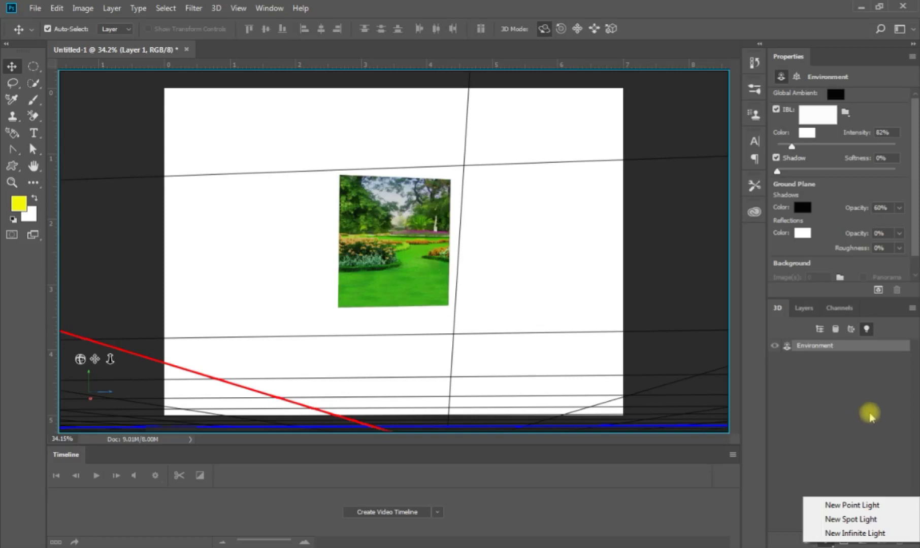
left_click(851, 532)
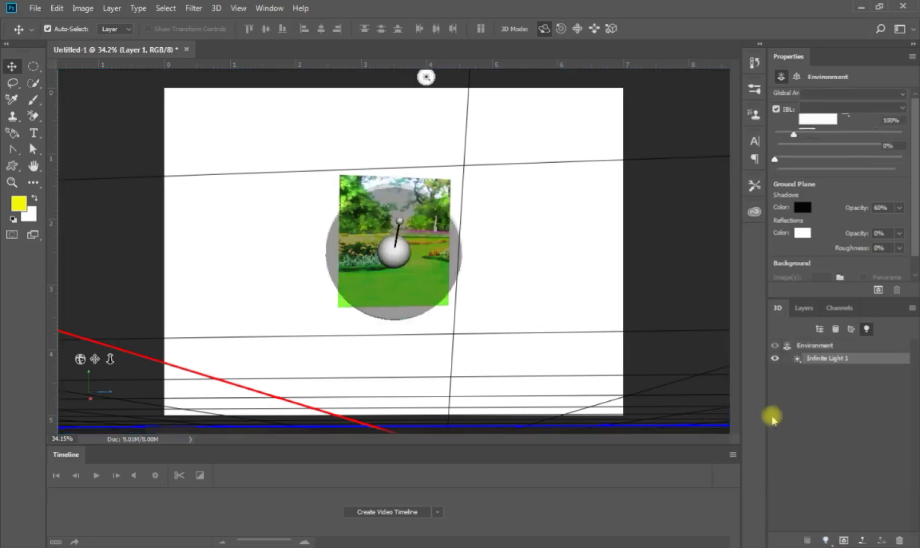
left_click(436, 224)
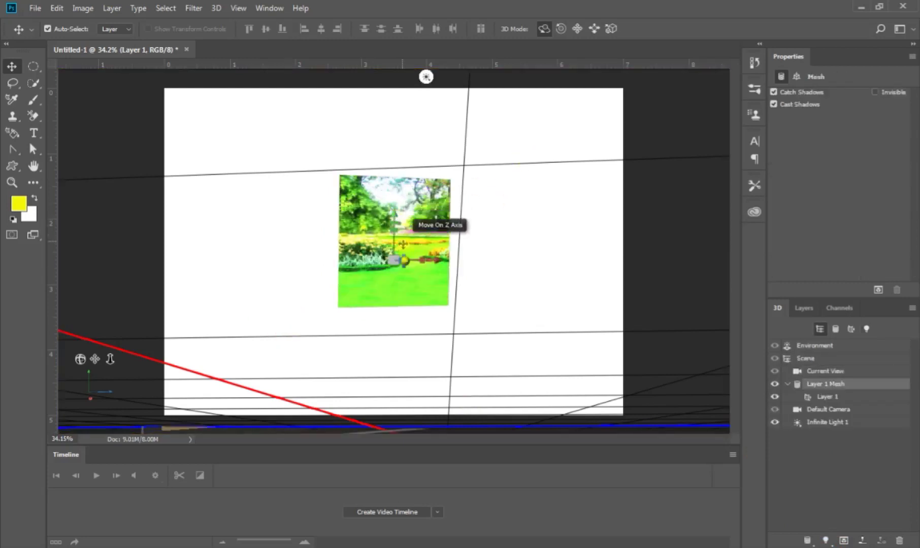
left_click(503, 263)
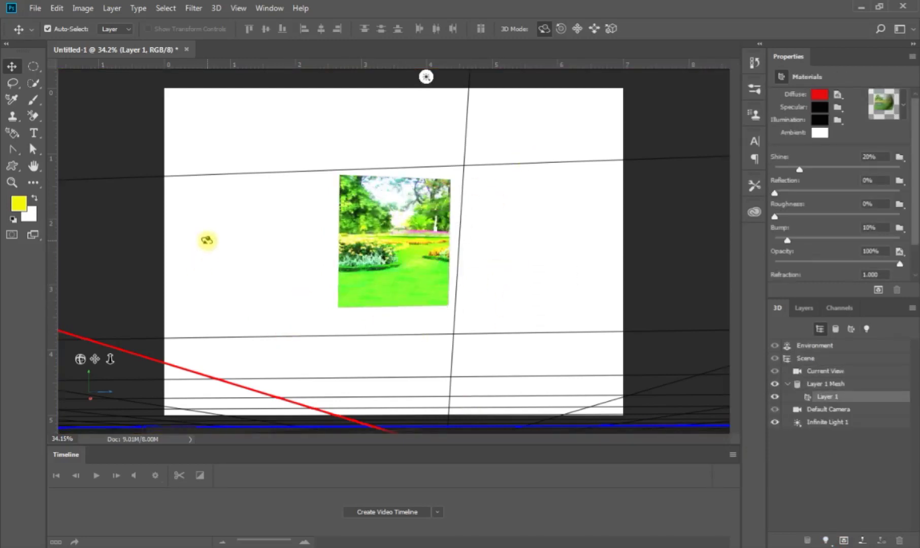
left_click(206, 241)
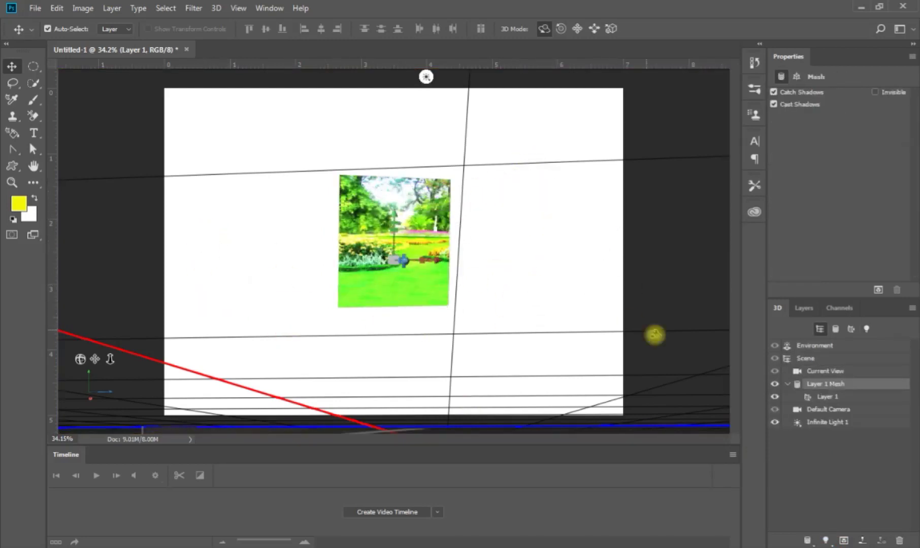
left_click(827, 422)
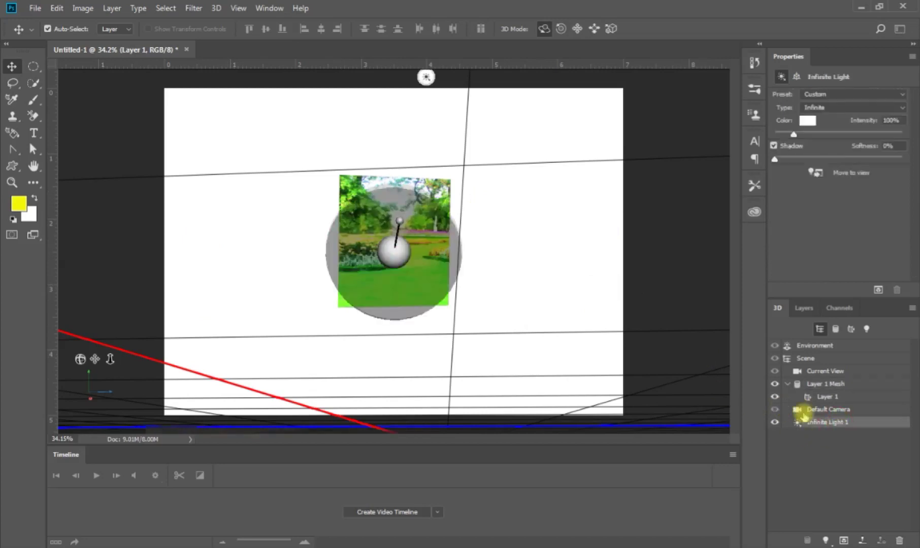
Swing Infinite Light 1 to shine from the upper right, then reselect Layer 1 Mesh.
mouse_move(399, 220)
left_mouse_down()
mouse_move(349, 301)
mouse_move(258, 253)
mouse_move(281, 219)
mouse_move(321, 212)
mouse_move(322, 230)
mouse_move(393, 229)
mouse_move(467, 258)
mouse_move(437, 256)
mouse_move(446, 204)
left_mouse_up()
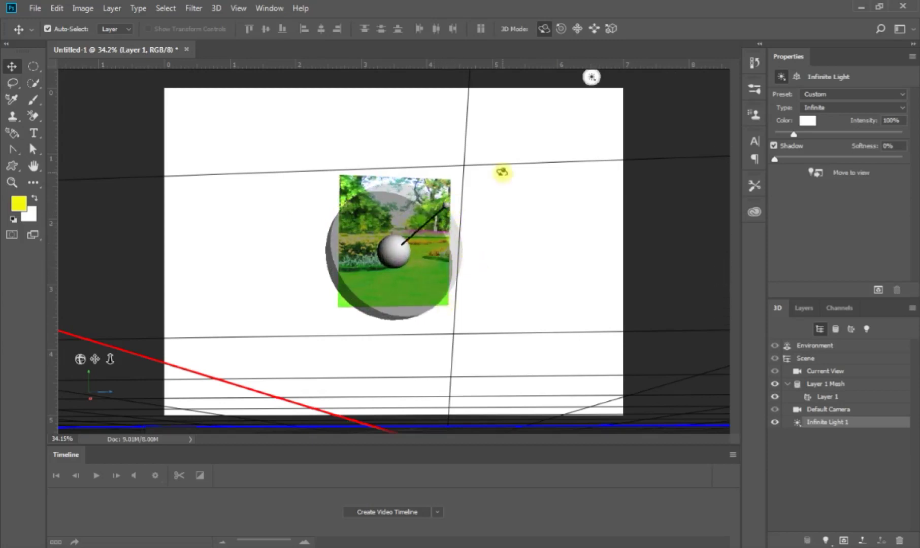
left_click_drag(441, 207, 437, 202)
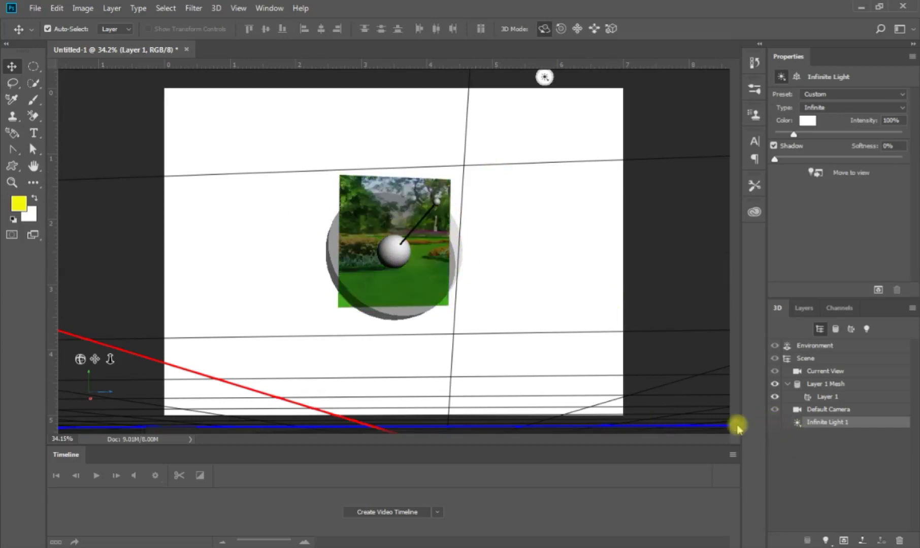
left_click(393, 244)
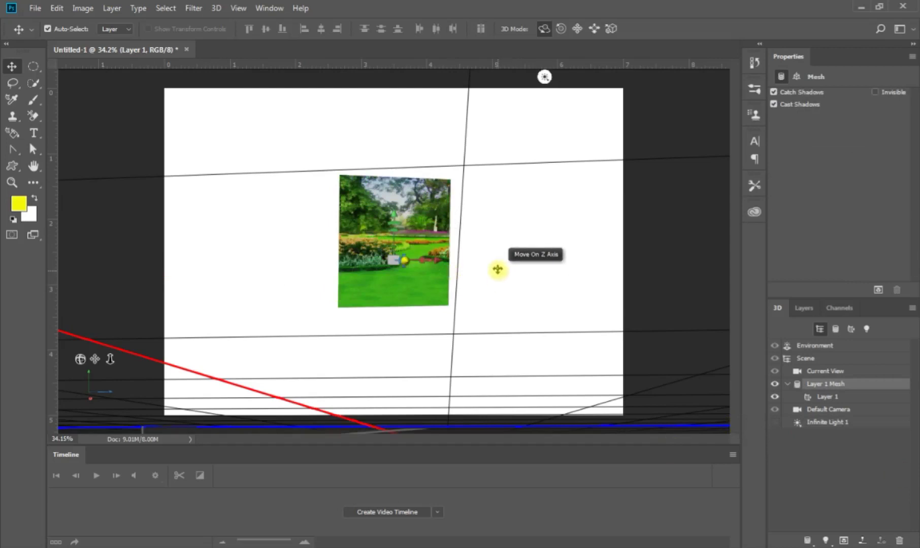
scroll(508, 274, "up", 2)
scroll(505, 270, "up", 2)
scroll(502, 266, "up", 1)
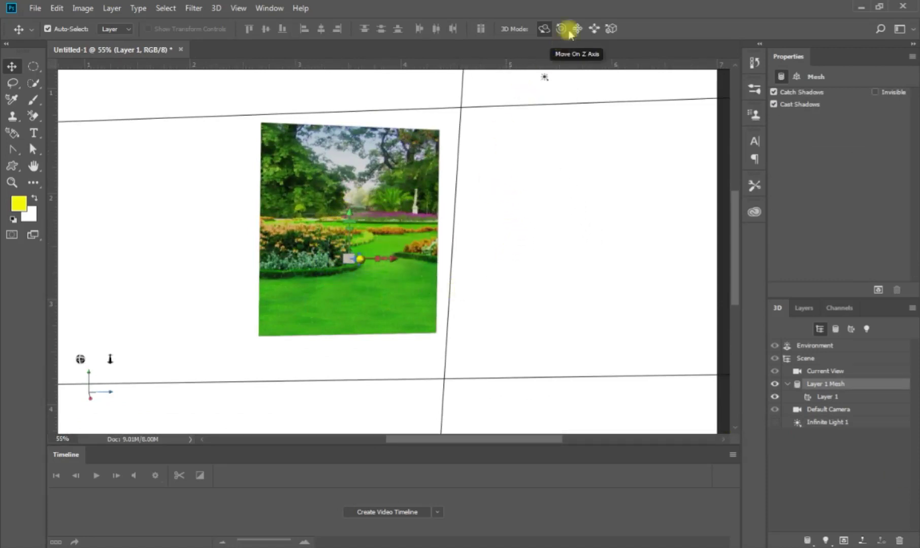
mouse_move(478, 210)
left_mouse_down()
mouse_move(482, 231)
mouse_move(503, 232)
mouse_move(485, 230)
left_mouse_up()
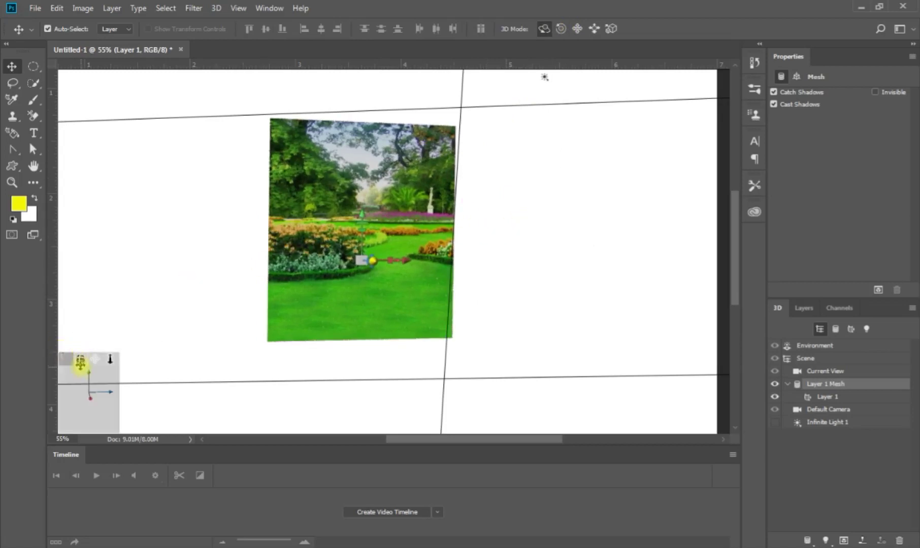
left_click_drag(82, 361, 83, 381)
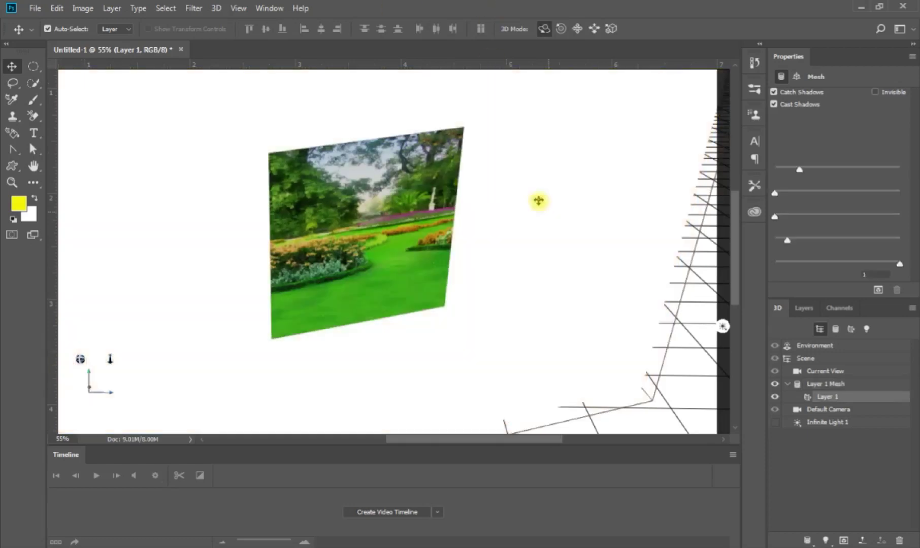
left_click(538, 199)
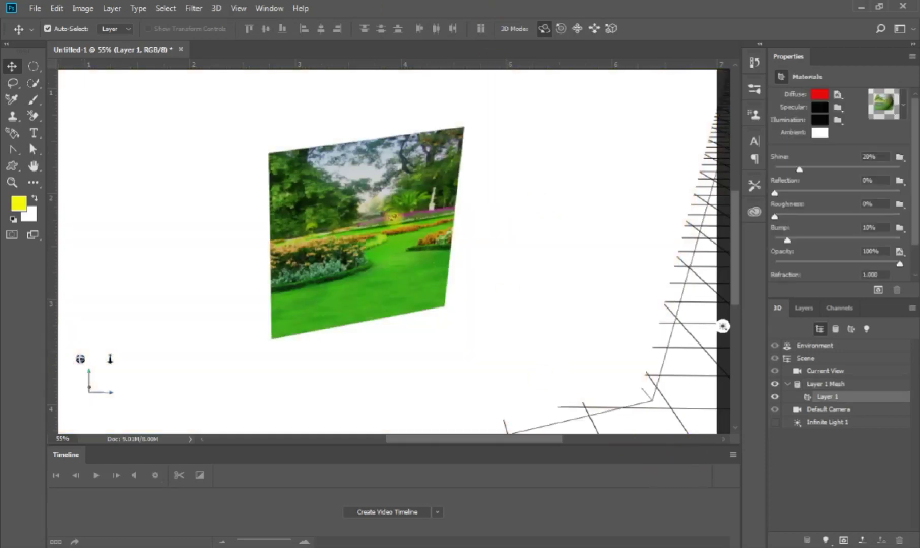
left_click(369, 267)
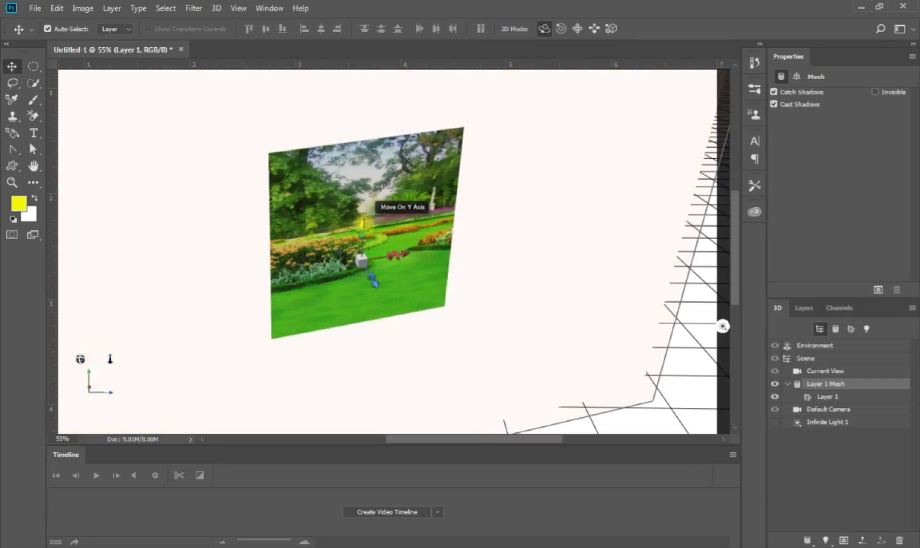
mouse_move(363, 224)
left_mouse_down()
mouse_move(377, 156)
mouse_move(378, 395)
mouse_move(381, 185)
mouse_move(376, 240)
mouse_move(376, 229)
left_mouse_up()
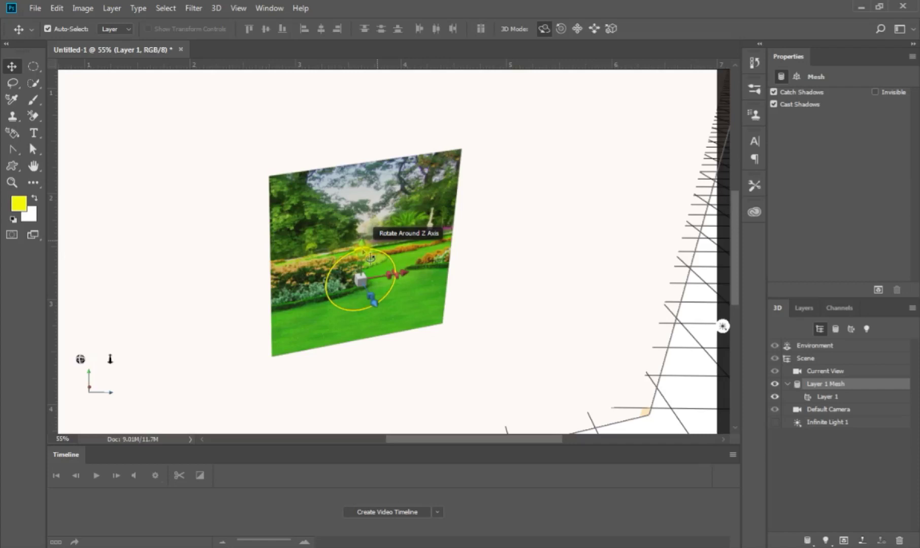
Rotate the garden plane 20° around Z and stretch, then reduce, its height.
mouse_move(370, 257)
left_mouse_down()
mouse_move(485, 185)
mouse_move(232, 217)
mouse_move(503, 179)
mouse_move(520, 220)
mouse_move(365, 131)
mouse_move(568, 253)
mouse_move(501, 148)
mouse_move(304, 261)
mouse_move(399, 138)
mouse_move(435, 134)
left_mouse_up()
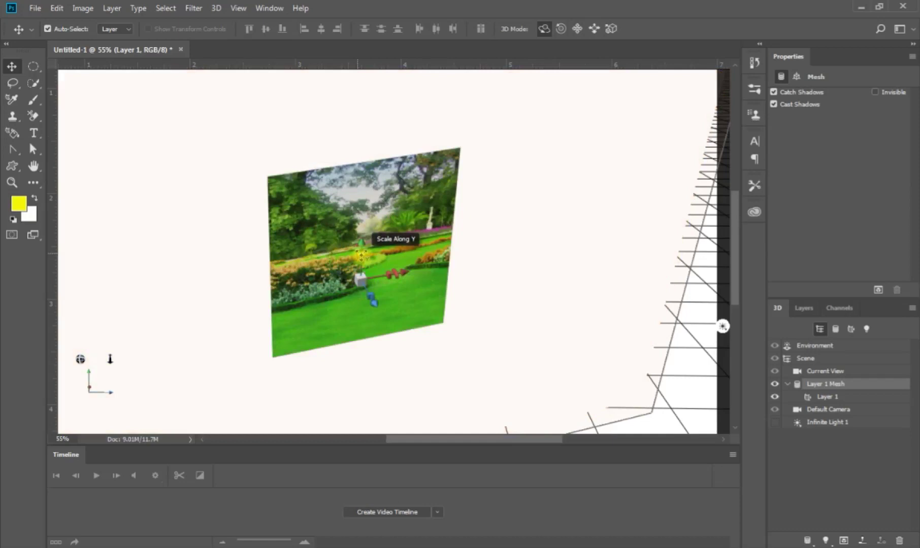
mouse_move(360, 252)
left_mouse_down()
mouse_move(374, 68)
mouse_move(356, 386)
left_mouse_up()
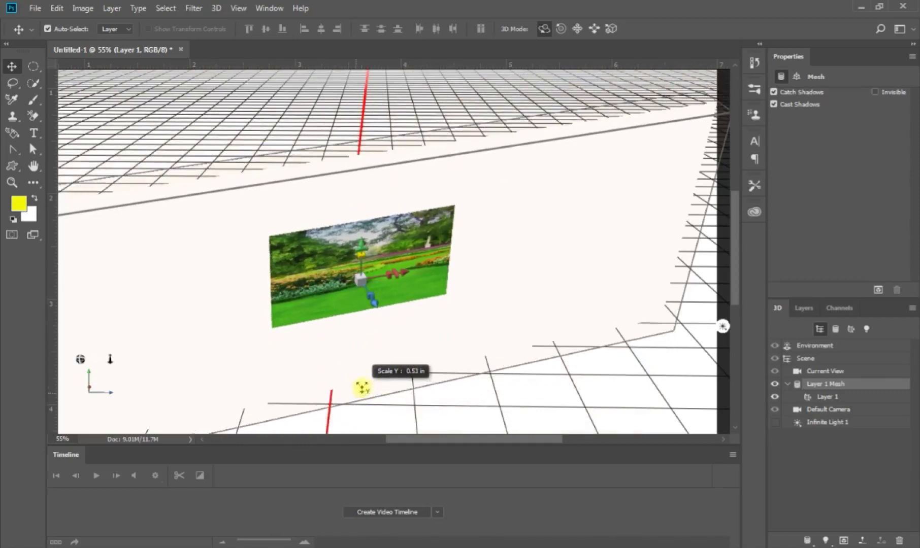
mouse_move(356, 386)
left_mouse_down()
mouse_move(349, 449)
mouse_move(352, 196)
left_mouse_up()
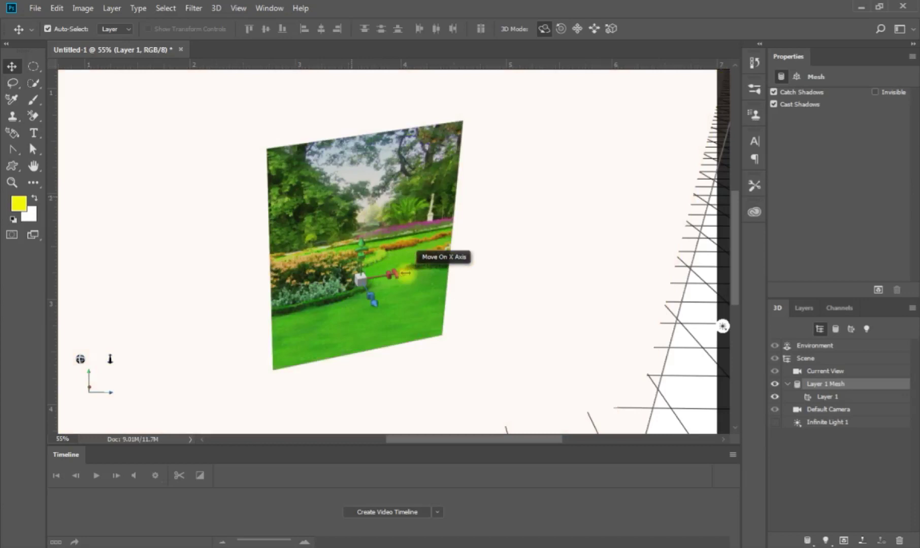
Slide the garden plane along X and spin it around Y to -59.2°.
left_click_drag(405, 274, 405, 273)
mouse_move(486, 274)
left_mouse_down()
mouse_move(657, 273)
mouse_move(179, 277)
mouse_move(589, 274)
mouse_move(310, 279)
mouse_move(495, 279)
mouse_move(397, 285)
left_mouse_up()
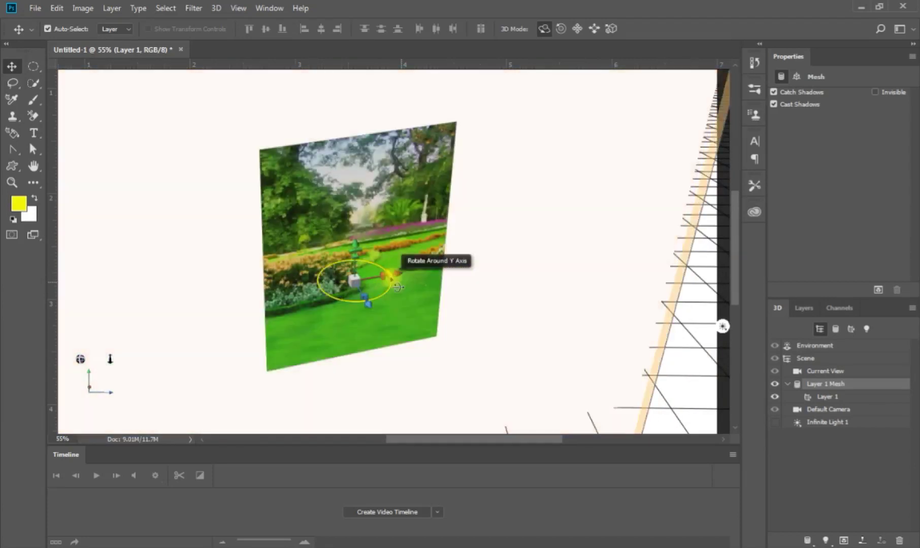
left_click_drag(330, 271, 308, 230)
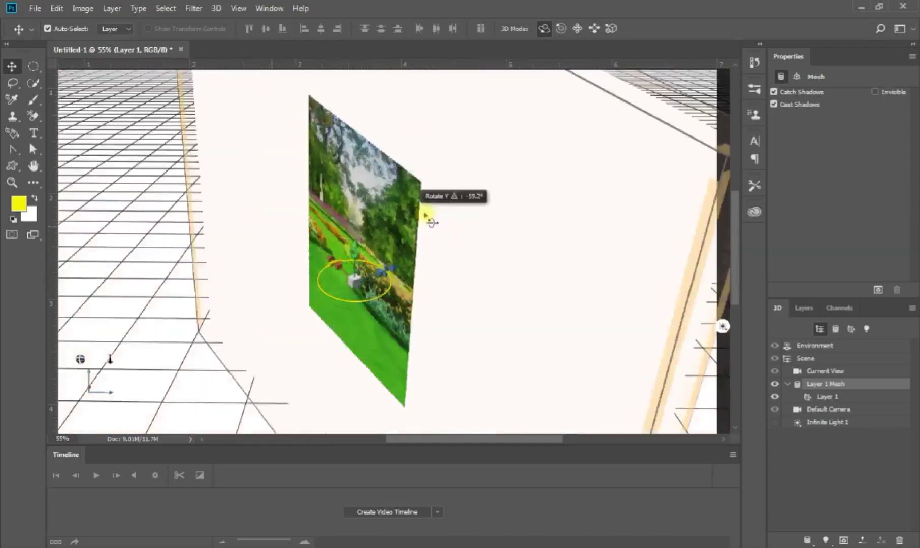
Spin the garden plane further around Y and squeeze it narrower along X.
mouse_move(308, 230)
left_mouse_down()
mouse_move(259, 375)
mouse_move(449, 308)
left_mouse_up()
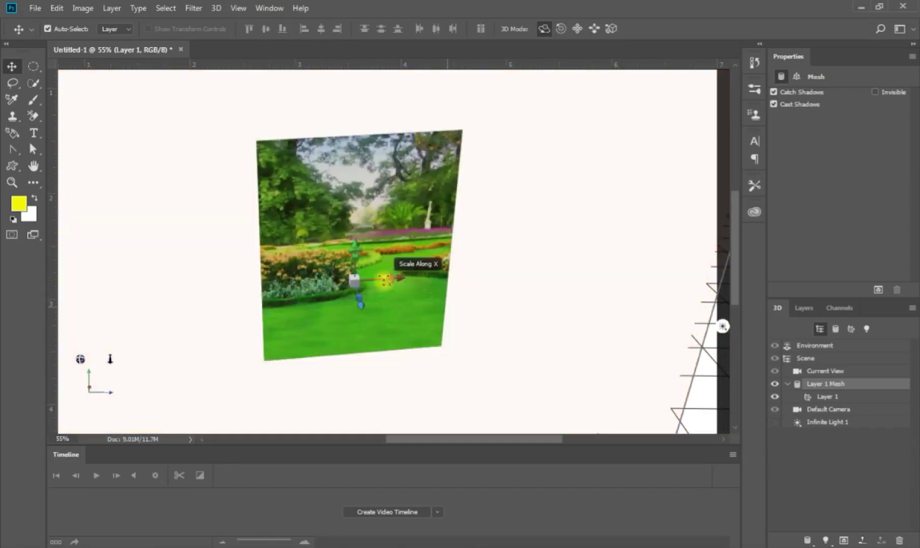
mouse_move(385, 280)
left_mouse_down()
mouse_move(95, 300)
mouse_move(467, 324)
left_mouse_up()
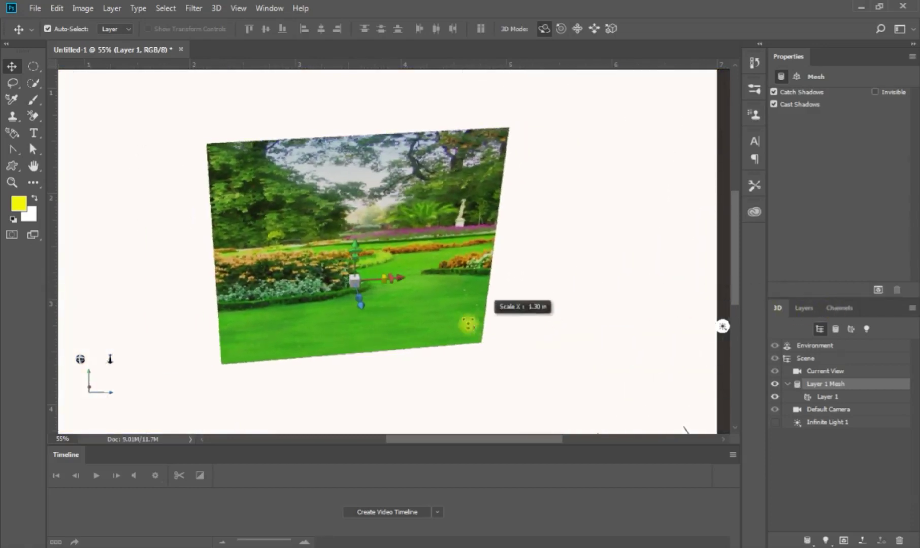
left_click_drag(467, 324, 410, 322)
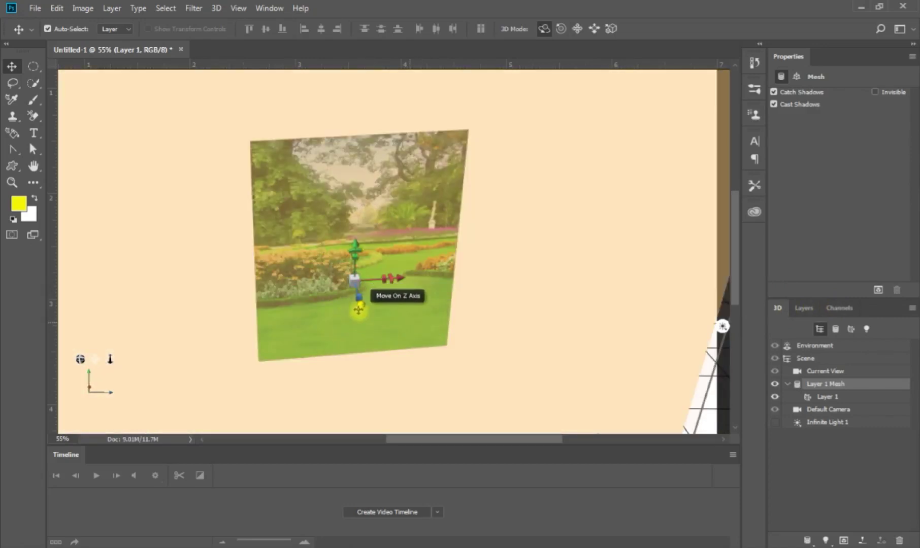
Push the garden plane back along Z and tilt it around X until it stands nearly upright.
mouse_move(362, 306)
left_mouse_down()
mouse_move(347, 253)
mouse_move(377, 385)
mouse_move(333, 271)
left_mouse_up()
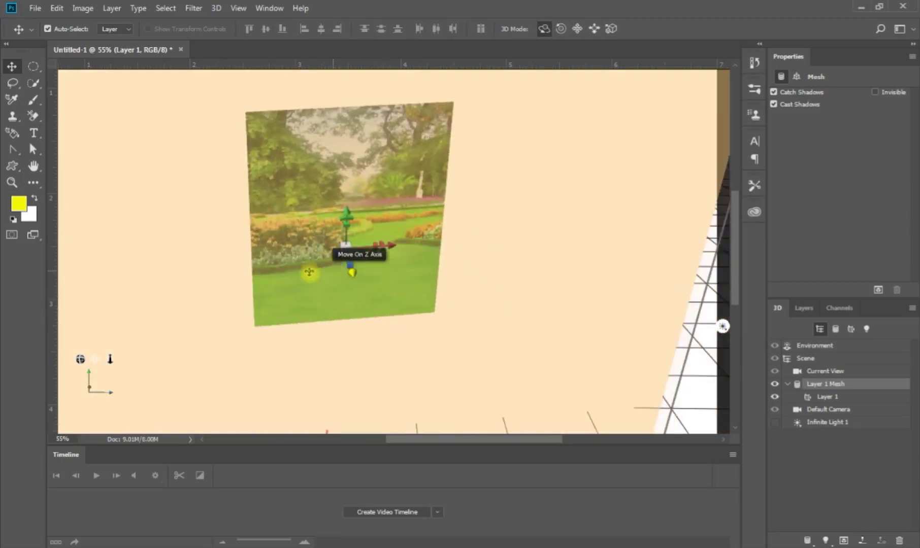
mouse_move(353, 273)
left_mouse_down()
mouse_move(435, 430)
mouse_move(333, 82)
mouse_move(372, 366)
mouse_move(362, 312)
mouse_move(361, 325)
left_mouse_up()
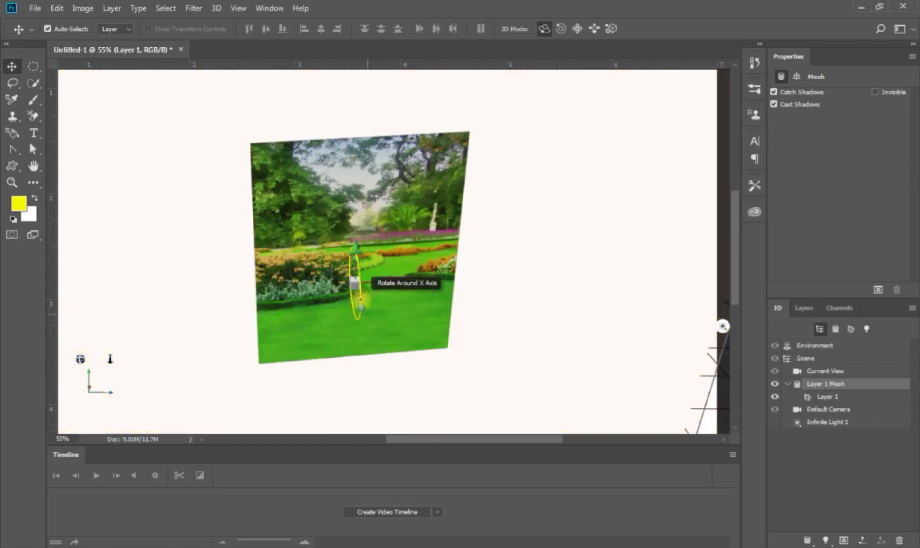
mouse_move(361, 299)
left_mouse_down()
mouse_move(433, 464)
mouse_move(391, 5)
mouse_move(371, 527)
mouse_move(372, 384)
mouse_move(351, 25)
mouse_move(351, 482)
mouse_move(334, 82)
mouse_move(348, 191)
mouse_move(332, 189)
mouse_move(336, 247)
left_mouse_up()
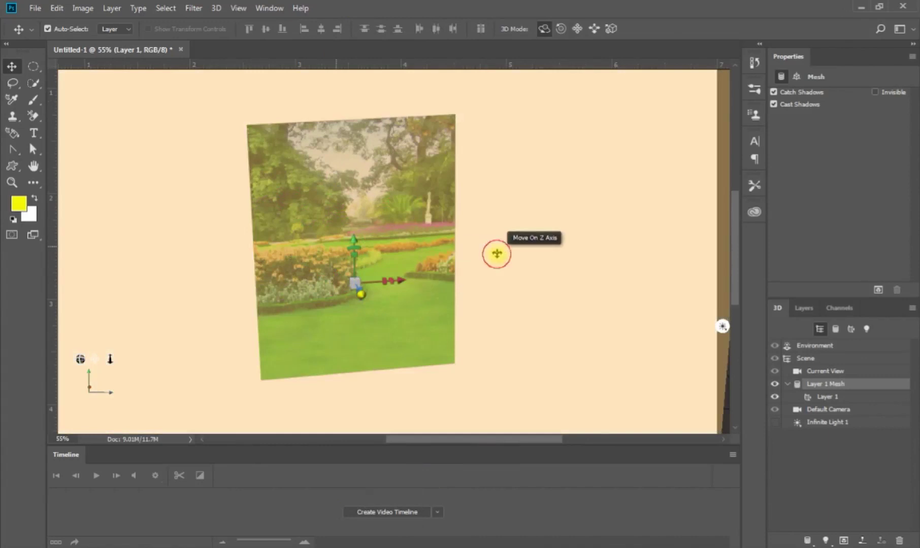
left_click_drag(494, 253, 506, 258)
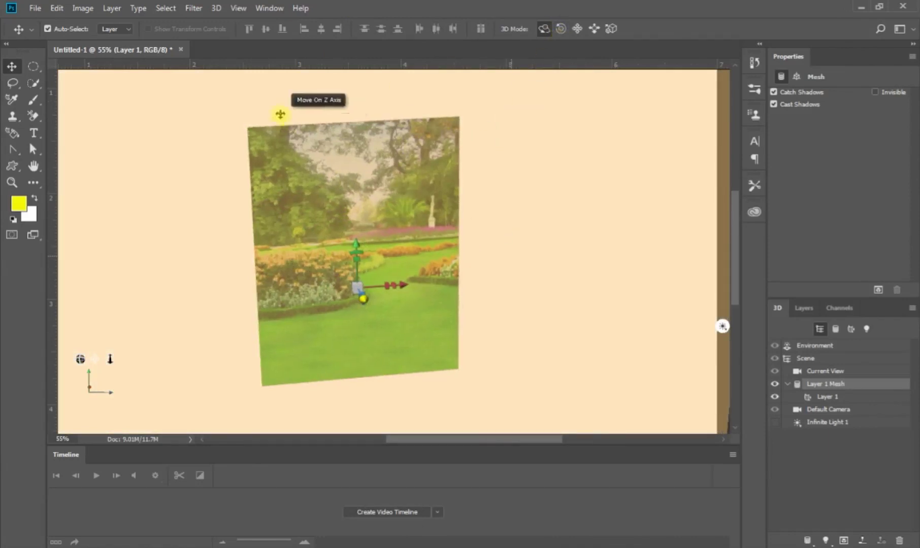
Zoom out and scale the garden plane uniformly with the gizmo's centre cube.
scroll(585, 274, "down", 2)
scroll(585, 273, "down", 2)
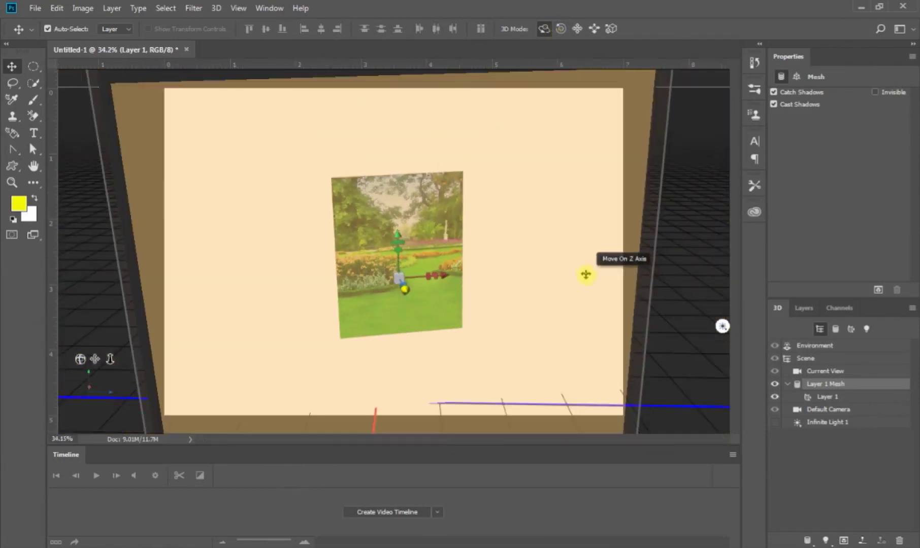
mouse_move(673, 283)
left_mouse_down()
mouse_move(695, 283)
mouse_move(660, 295)
mouse_move(680, 308)
mouse_move(684, 325)
left_mouse_up()
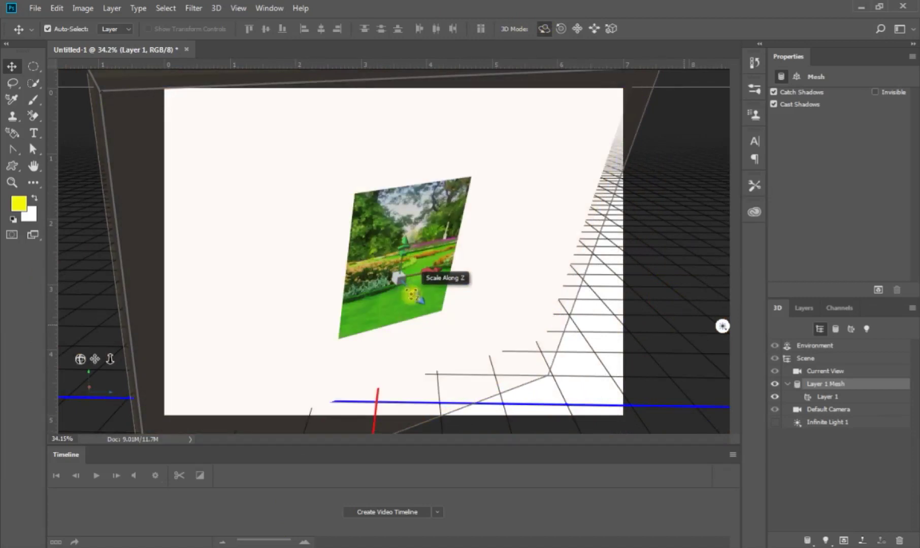
mouse_move(411, 294)
left_mouse_down()
mouse_move(375, 243)
mouse_move(440, 321)
mouse_move(343, 221)
mouse_move(448, 356)
mouse_move(367, 246)
mouse_move(440, 345)
mouse_move(355, 209)
mouse_move(482, 353)
mouse_move(349, 205)
mouse_move(464, 359)
mouse_move(421, 312)
mouse_move(430, 328)
left_mouse_up()
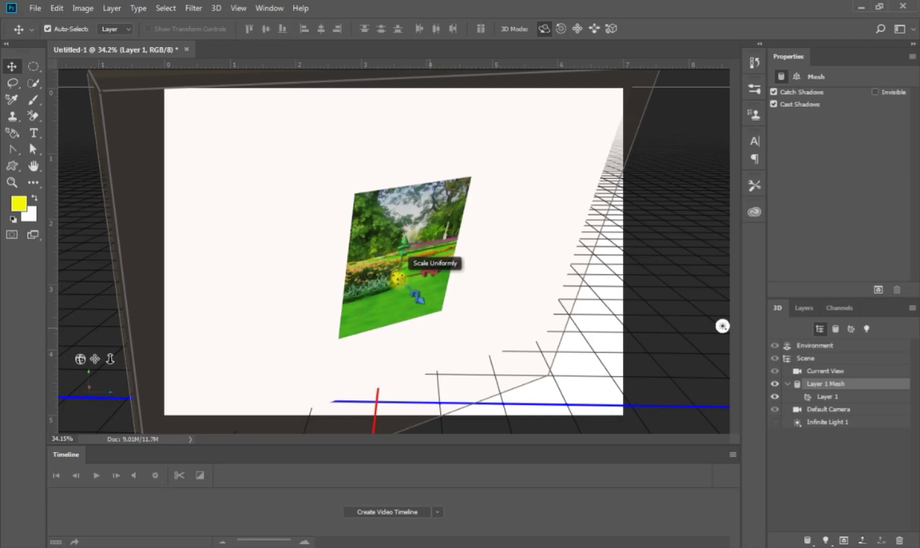
mouse_move(397, 278)
left_mouse_down()
mouse_move(357, 3)
mouse_move(451, 316)
left_mouse_up()
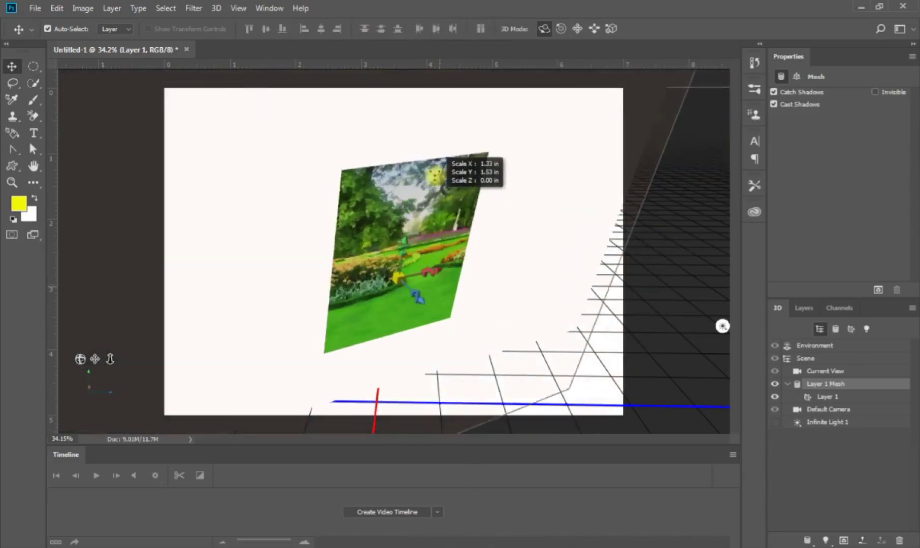
left_click_drag(451, 316, 423, 267)
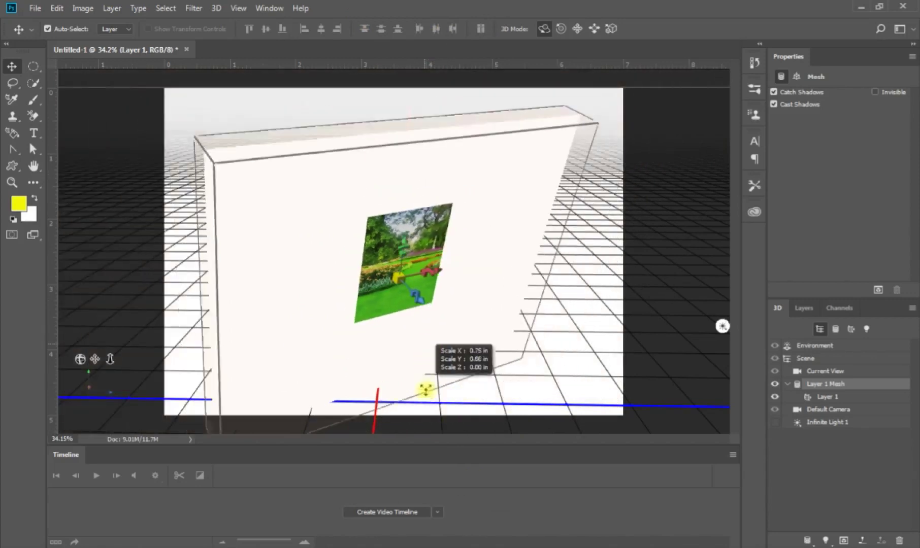
left_click_drag(401, 277, 398, 278)
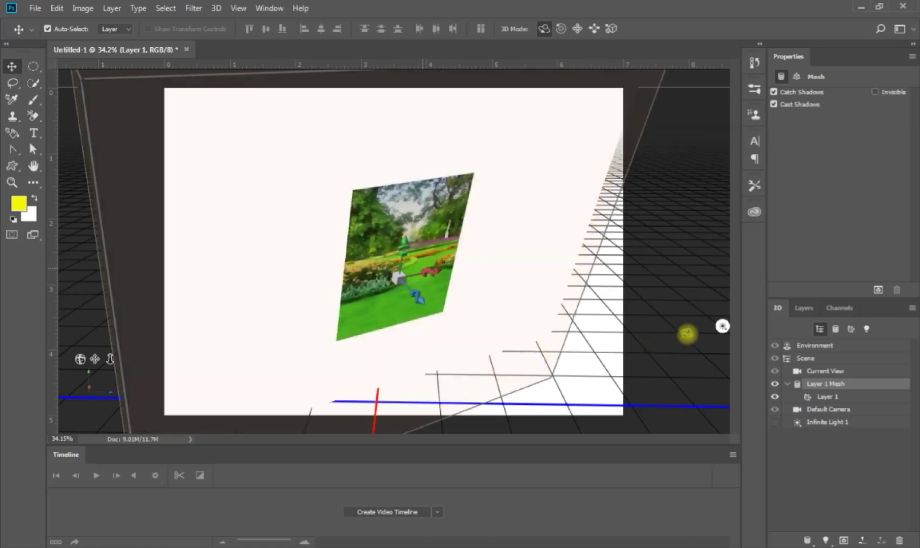
Switch to Current View, orbit the camera to face the plane, and show the 3D scene list.
left_click(675, 335)
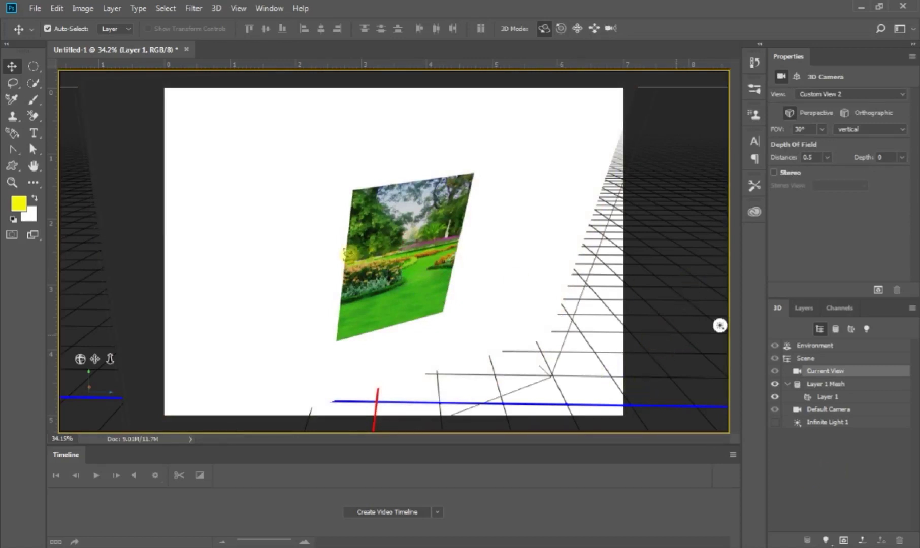
mouse_move(276, 238)
left_mouse_down()
mouse_move(253, 207)
mouse_move(255, 219)
left_mouse_up()
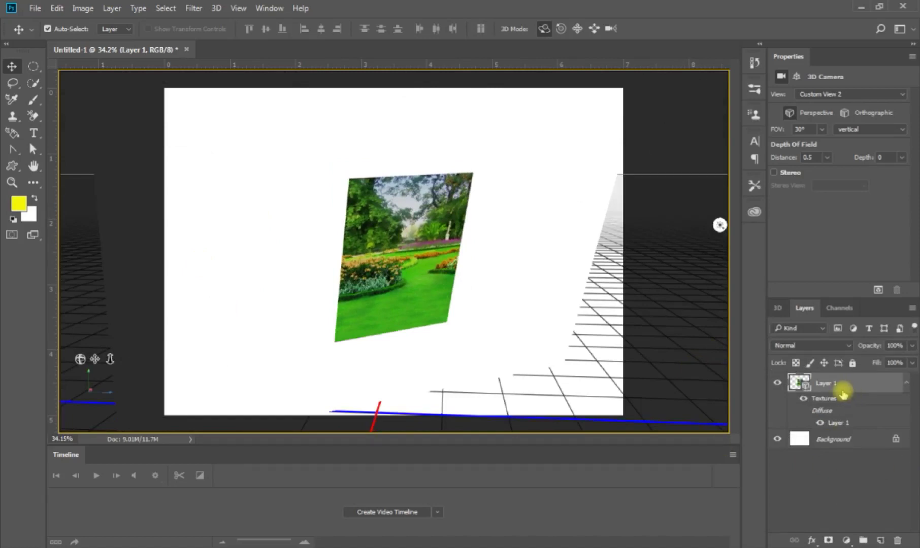
left_click(776, 309)
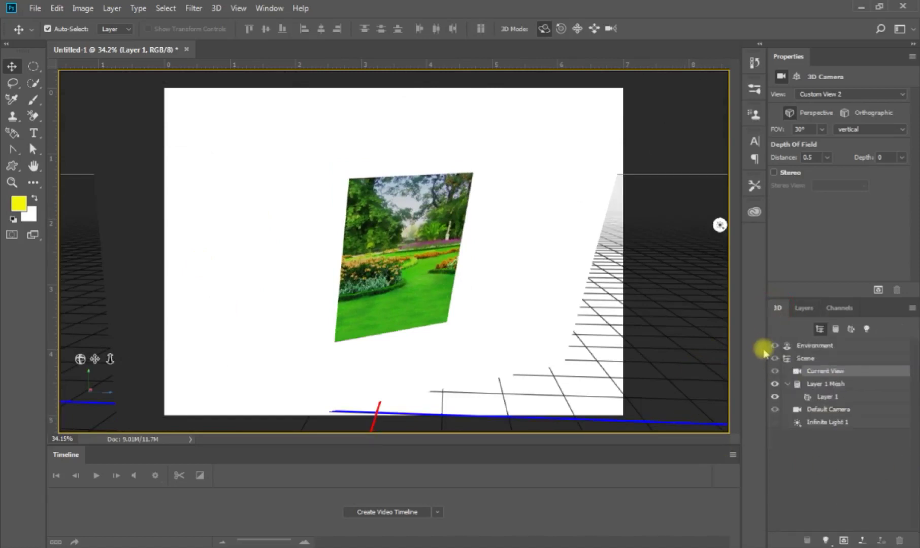
Open Layer Style for Layer 1 and move the dialog aside to keep the photo visible.
left_click(803, 307)
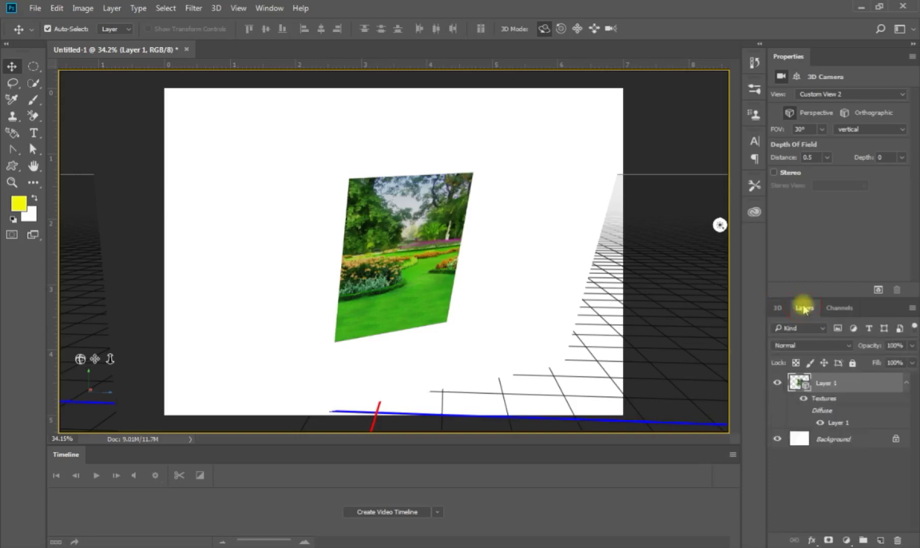
right_click(846, 385)
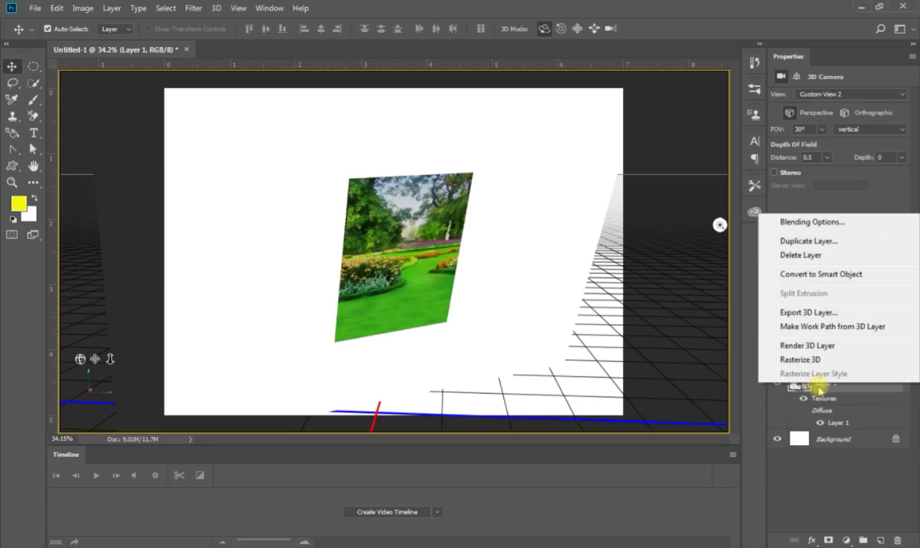
left_click(818, 223)
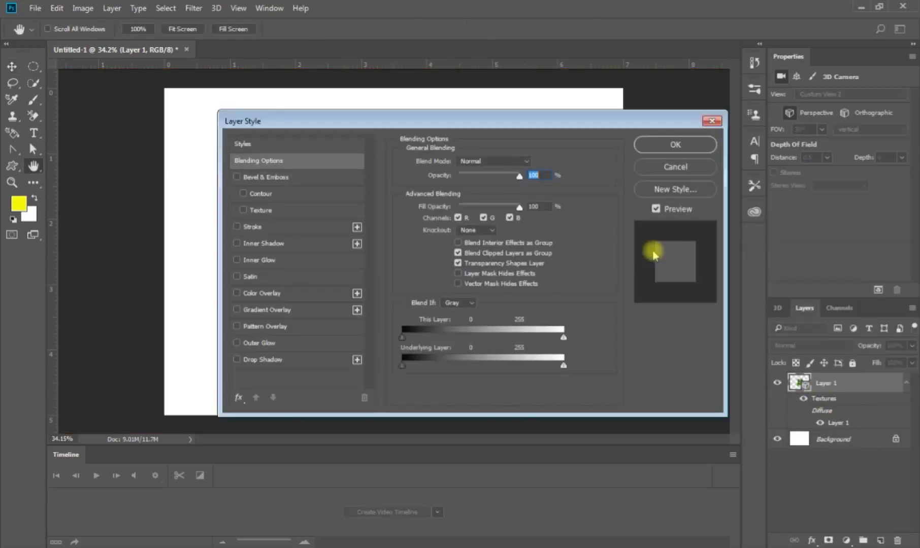
left_click_drag(445, 121, 697, 104)
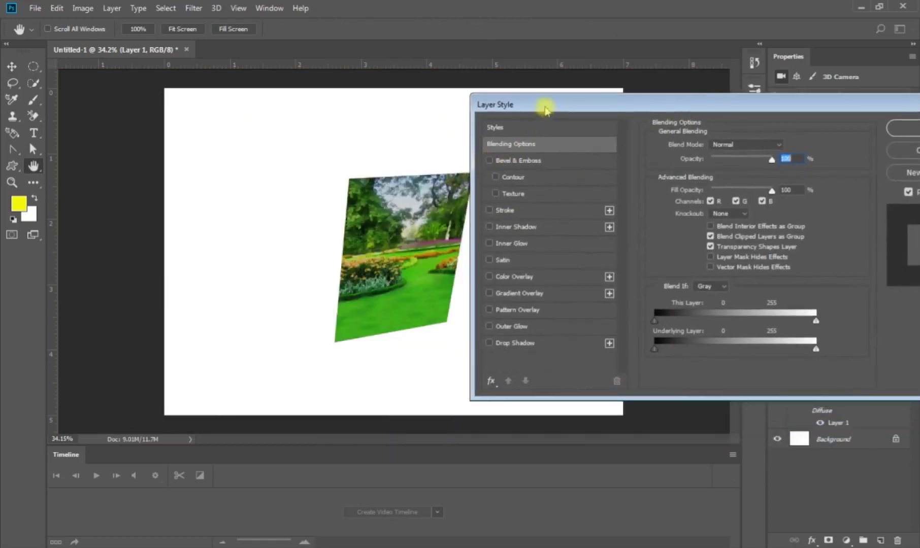
left_click_drag(545, 108, 567, 68)
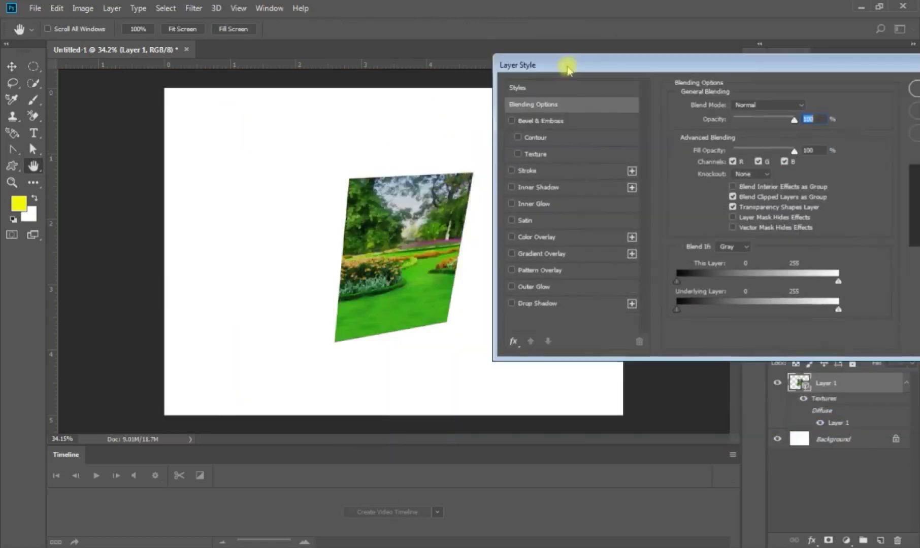
Enable Bevel & Emboss, try several Gloss Contour presets including Linear, then switch it off.
left_click(512, 121)
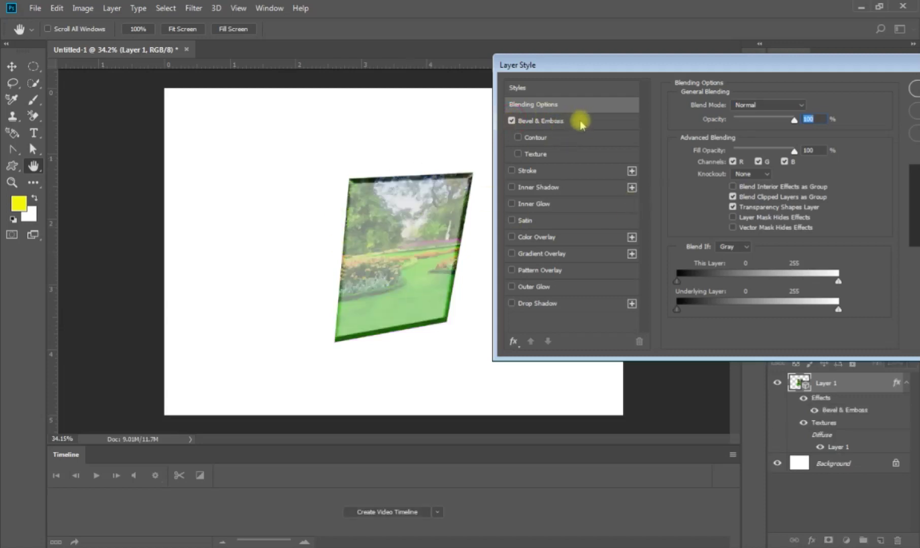
left_click(580, 122)
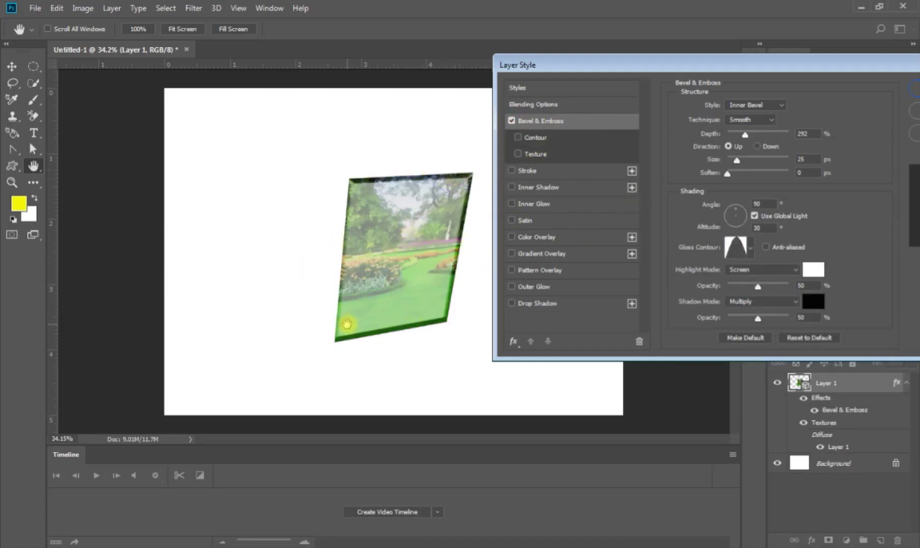
left_click(751, 247)
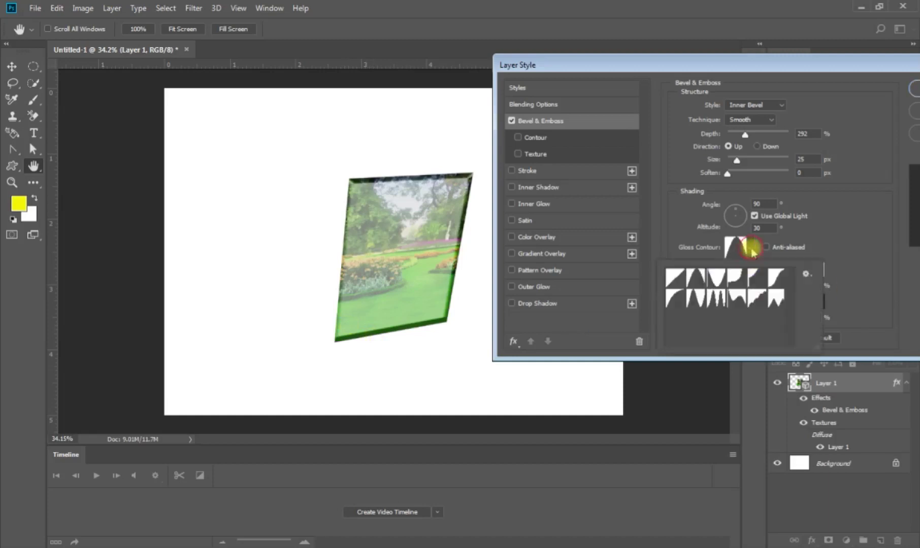
left_click(775, 277)
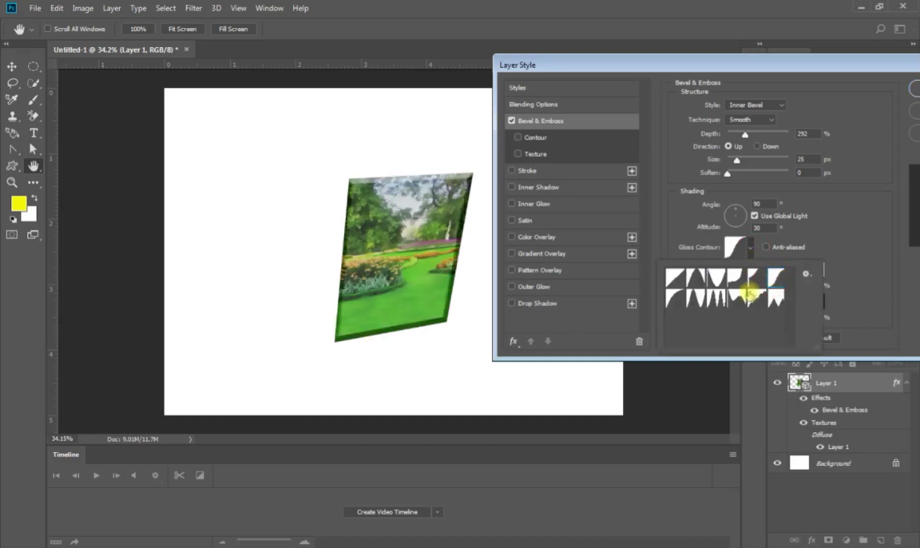
left_click(775, 300)
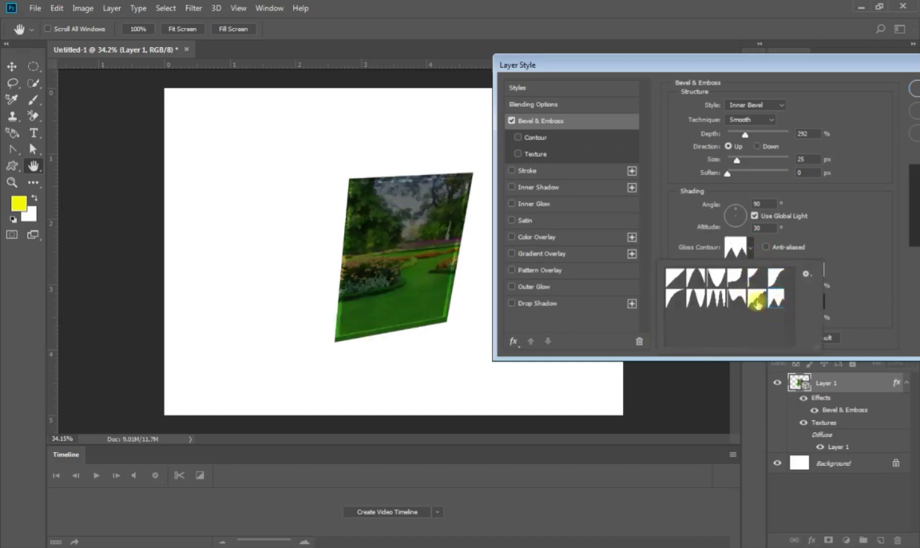
left_click(674, 278)
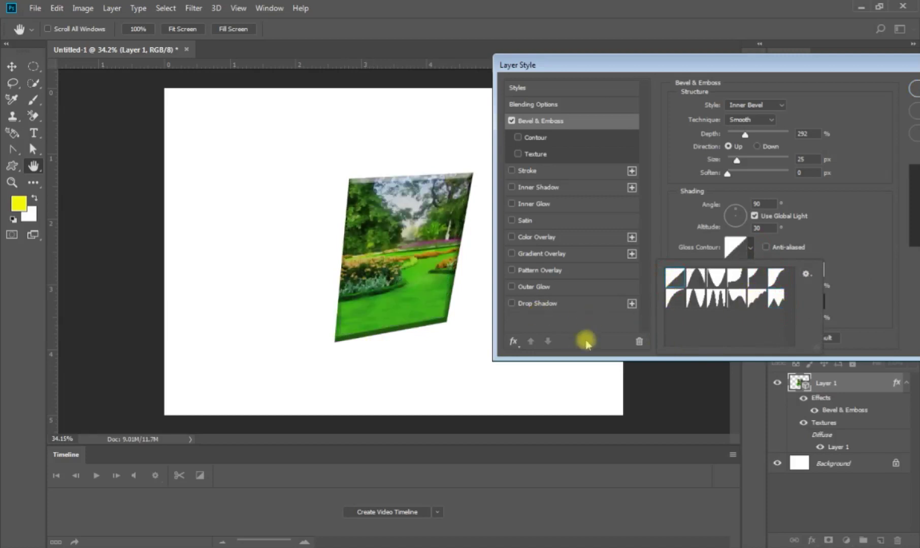
left_click(774, 276)
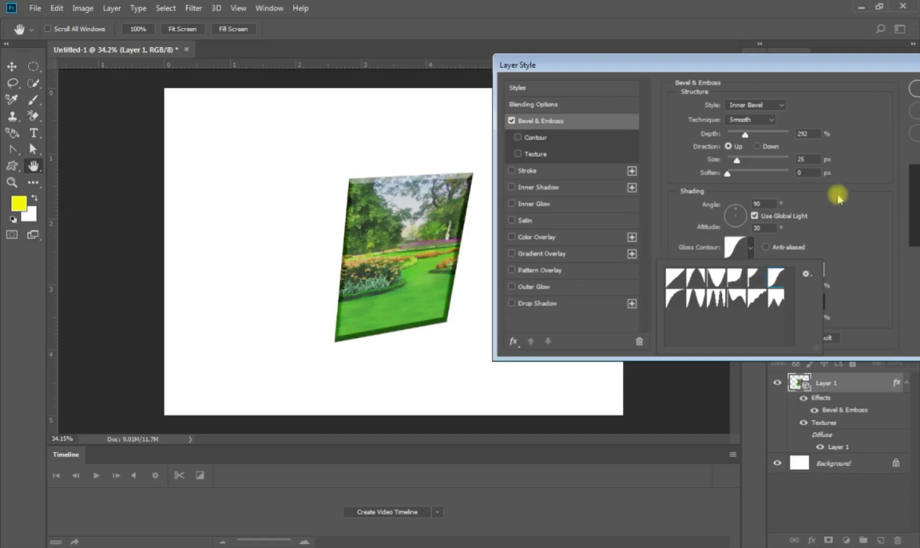
left_click(512, 120)
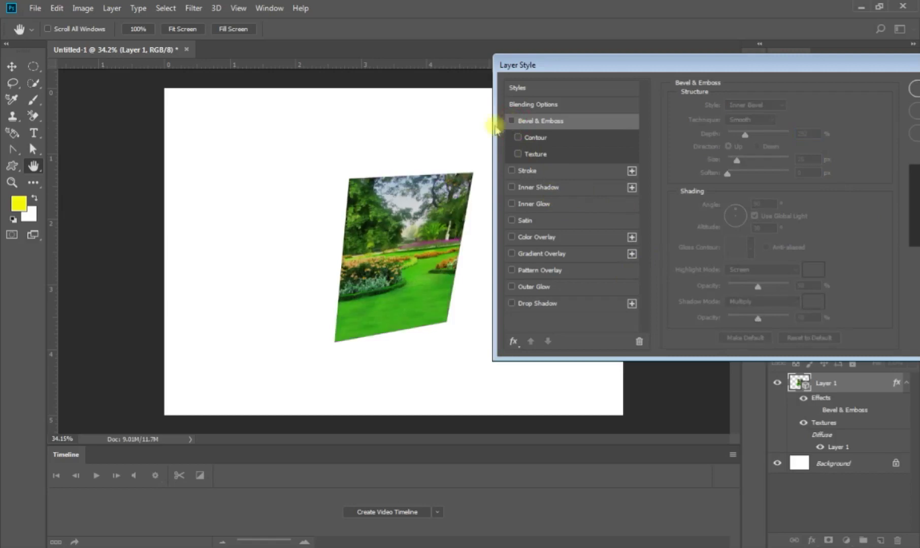
Add a blue Stroke, trying thicker sizes and Center, then settle on Outside at about 1 px.
left_click(571, 171)
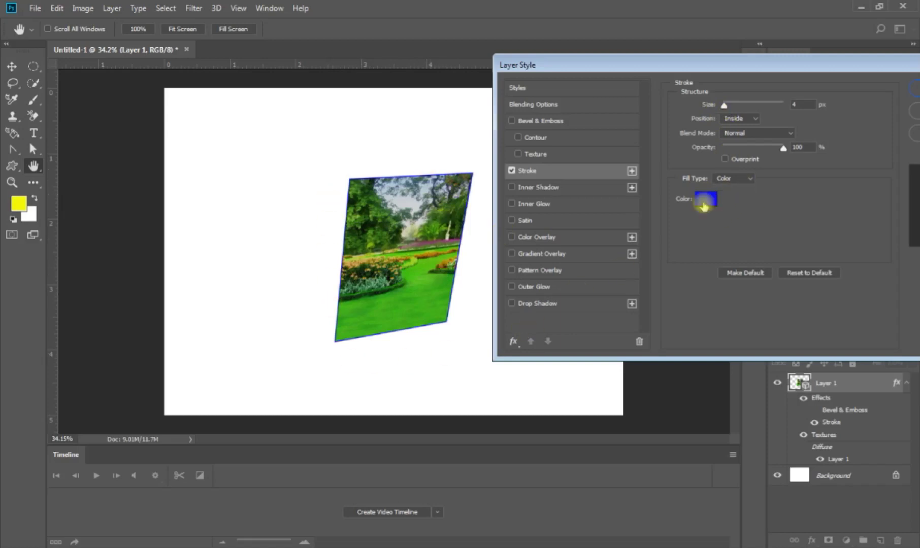
mouse_move(724, 105)
left_mouse_down()
mouse_move(738, 107)
mouse_move(728, 119)
left_mouse_up()
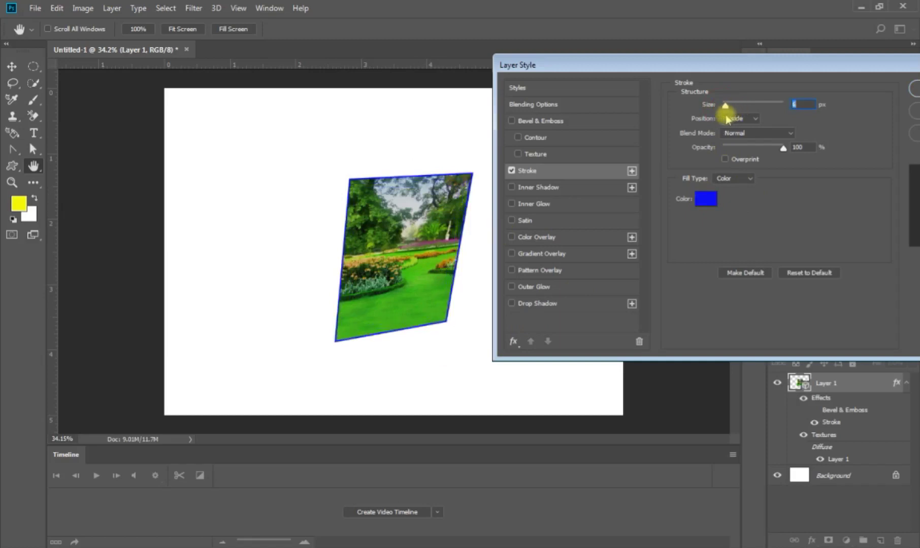
left_click_drag(729, 119, 739, 122)
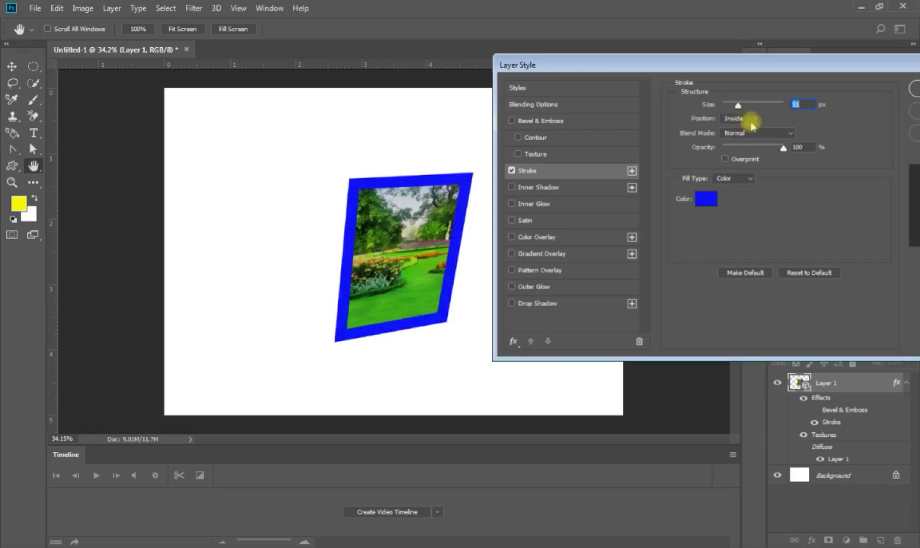
left_click(755, 120)
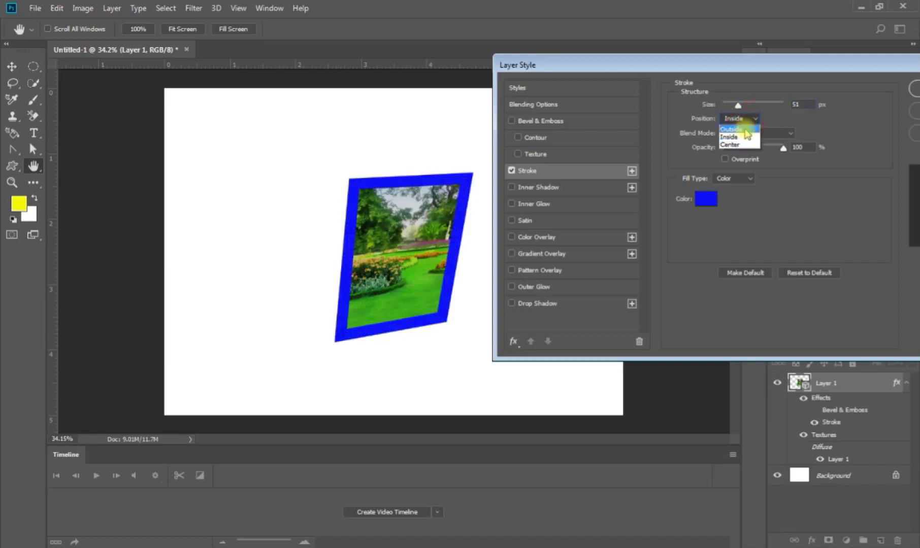
left_click(745, 130)
left_click(742, 119)
left_click(737, 144)
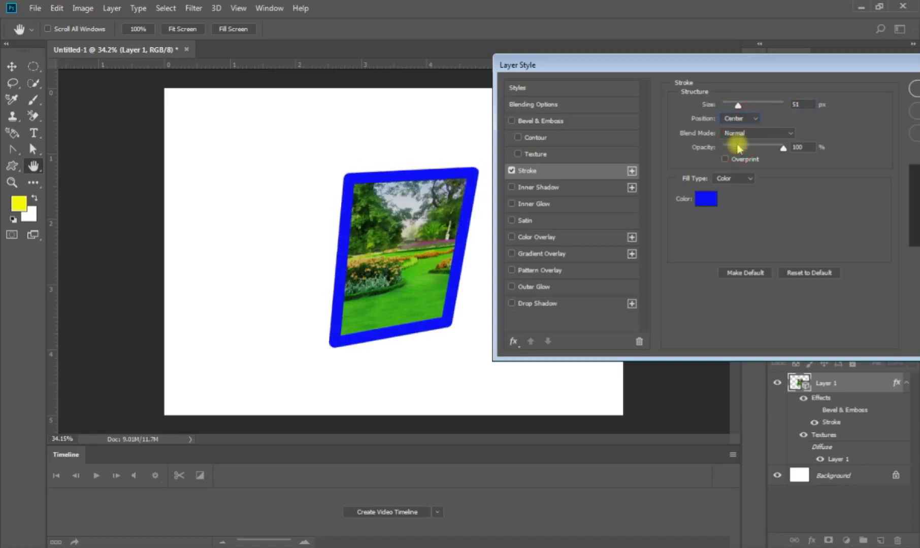
left_click(756, 120)
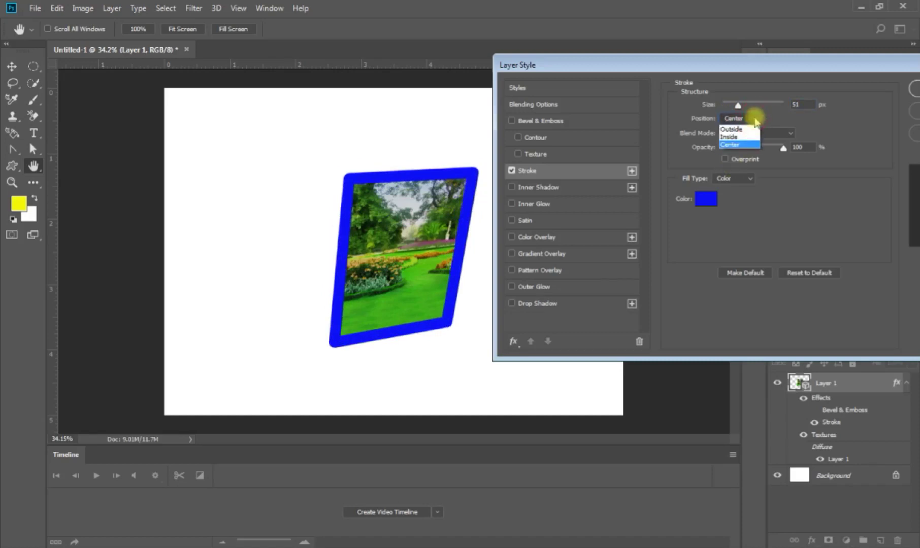
left_click(736, 127)
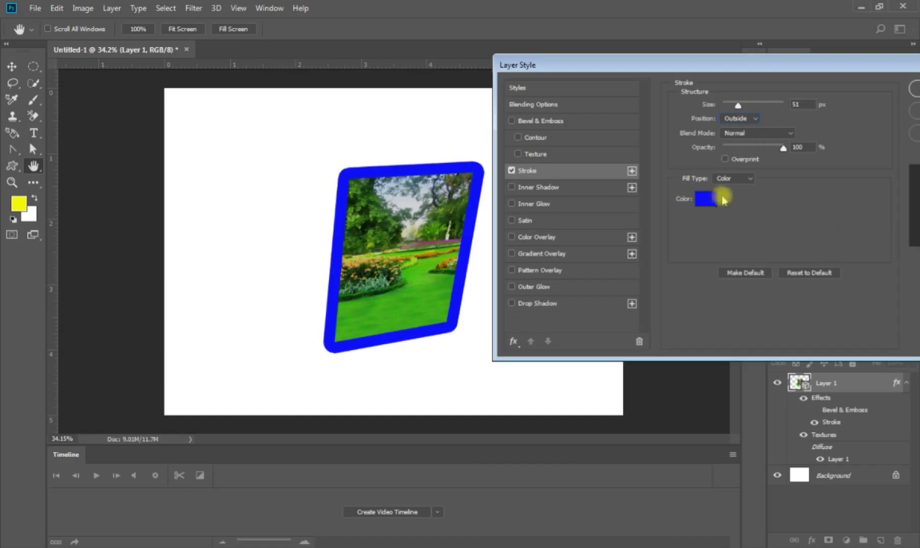
left_click_drag(737, 105, 724, 105)
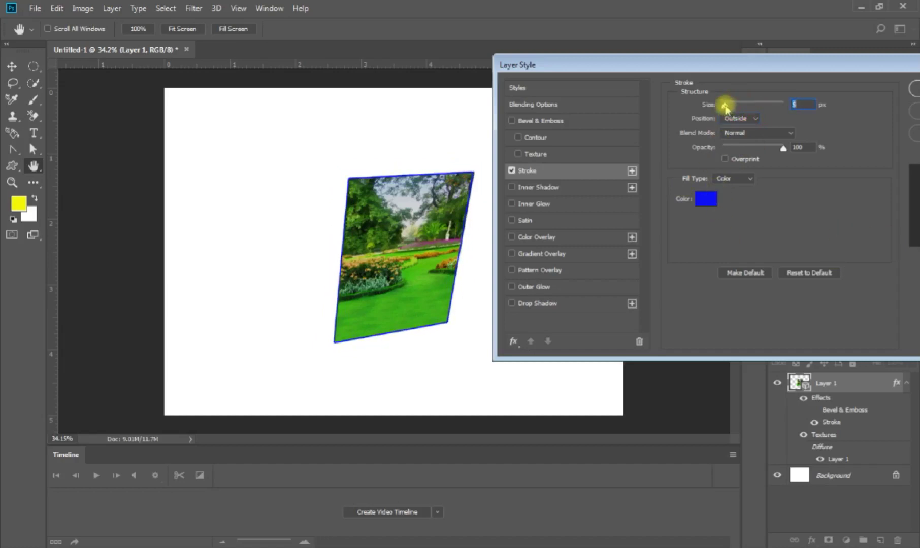
left_click(539, 304)
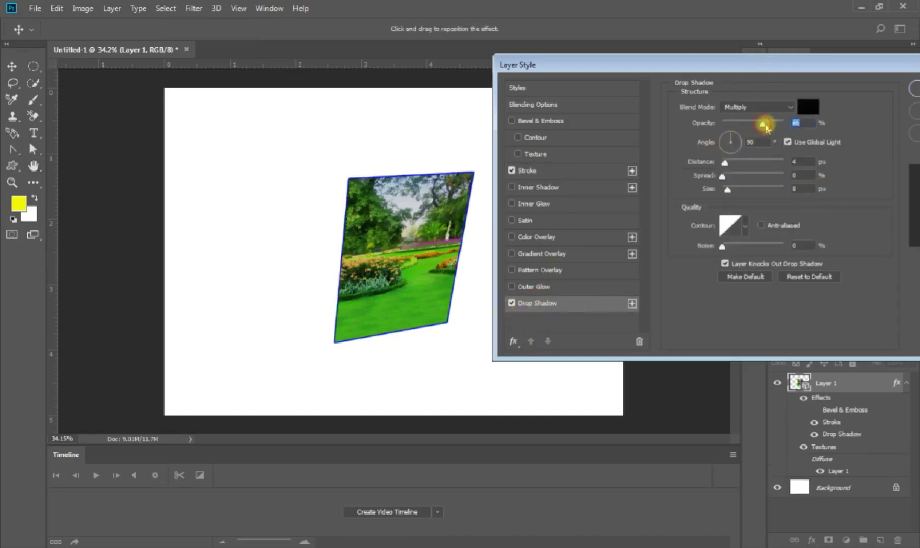
Set the drop shadow to angle 38, distance 79, spread 69, size 62 and 43% opacity.
left_click_drag(766, 124, 785, 124)
left_click_drag(736, 145, 735, 139)
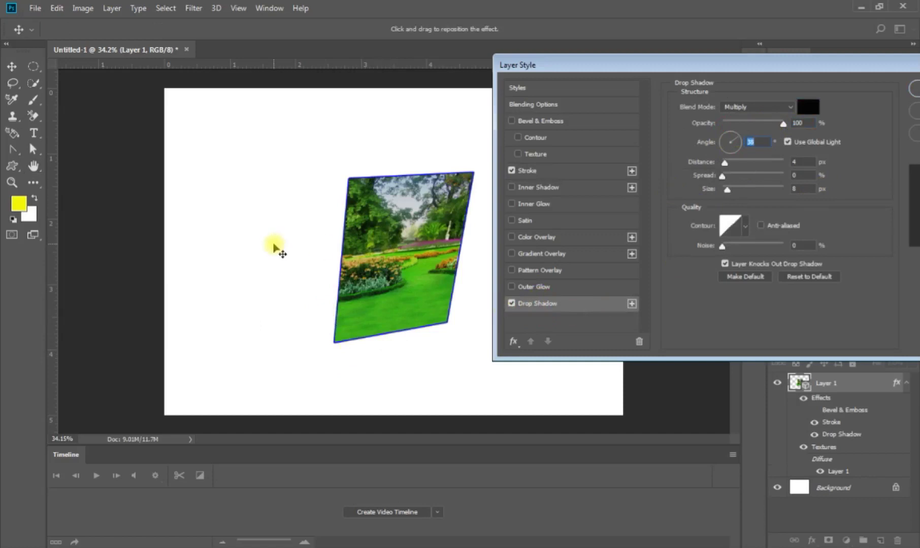
mouse_move(724, 161)
left_mouse_down()
mouse_move(774, 191)
mouse_move(764, 176)
mouse_move(740, 195)
left_mouse_up()
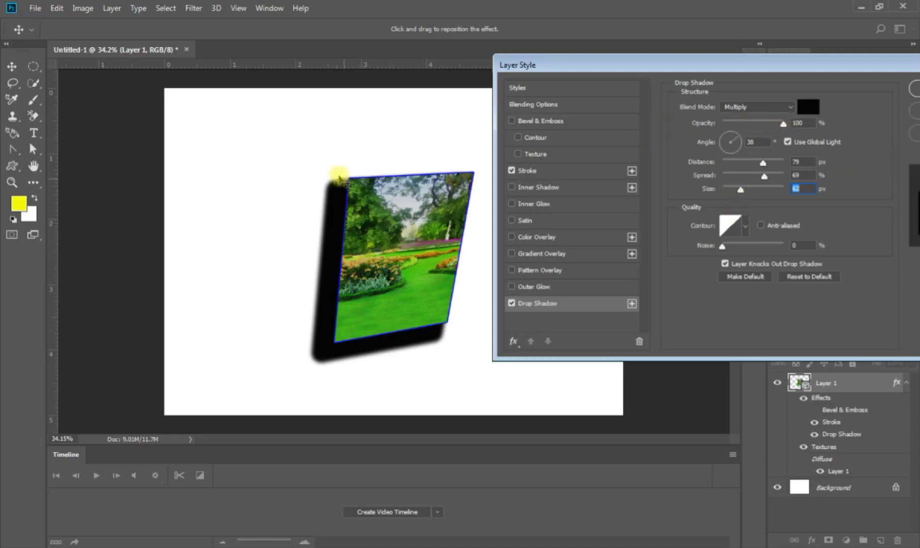
left_click_drag(790, 132, 751, 133)
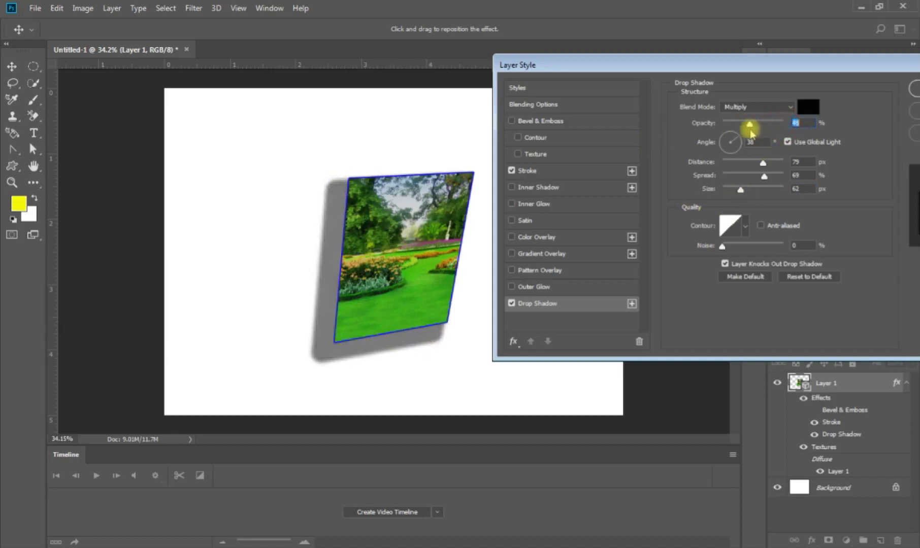
mouse_move(749, 130)
left_mouse_down()
mouse_move(757, 133)
mouse_move(739, 133)
mouse_move(749, 135)
left_mouse_up()
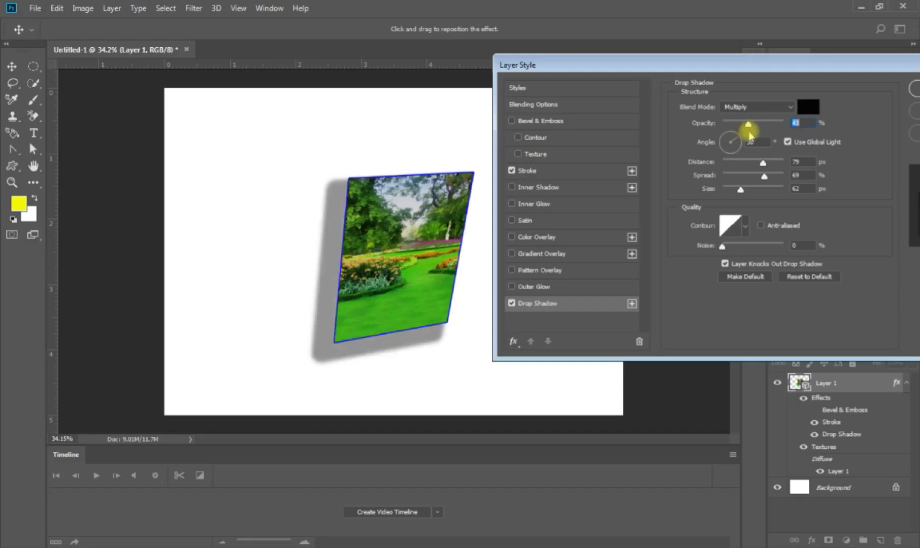
Make the drop shadow colour bright red in the Color Picker.
left_click(807, 106)
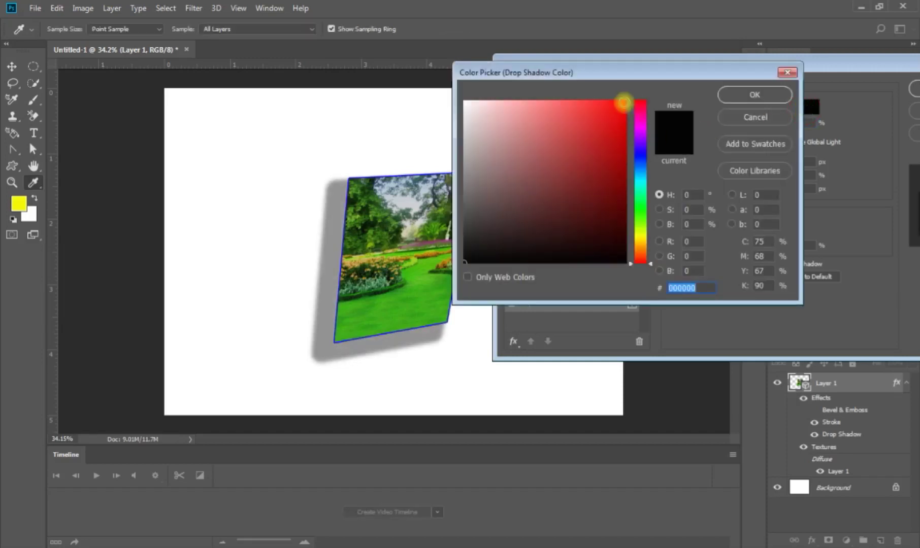
left_click(623, 103)
left_click(763, 93)
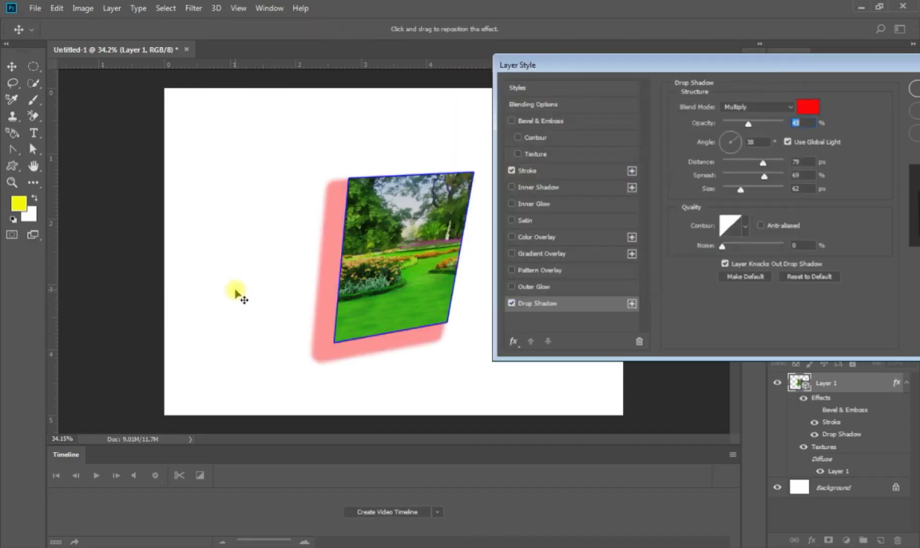
left_click_drag(611, 68, 439, 91)
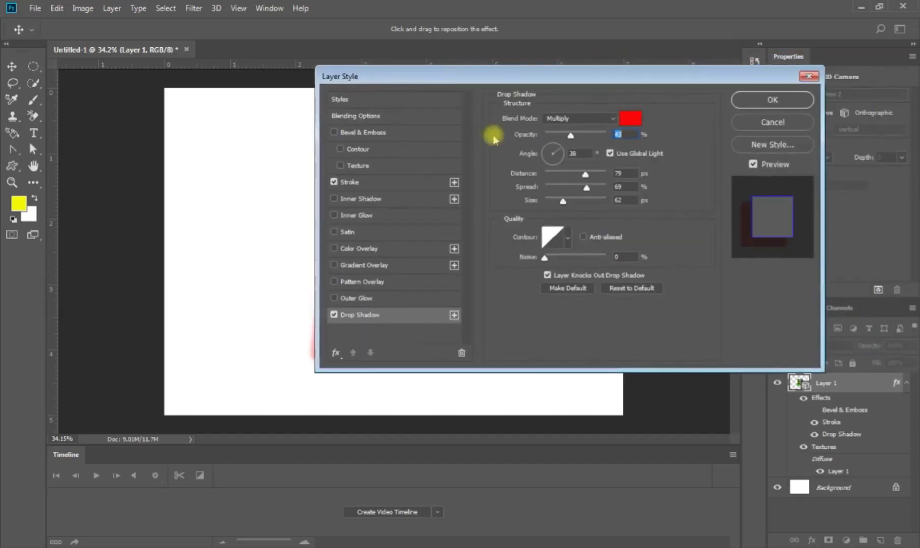
Cancel the Layer Style dialog, discarding all effects, and leave the 3D camera view.
left_click(772, 122)
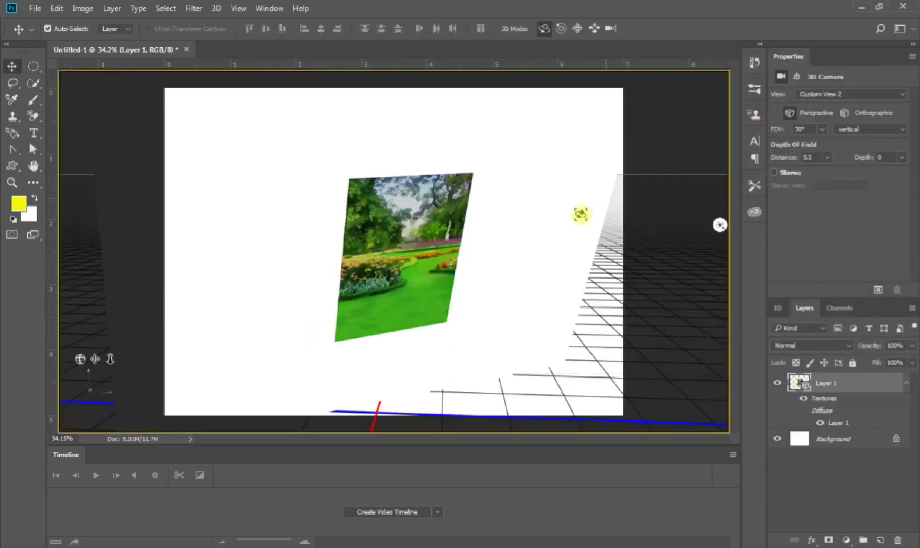
left_click(468, 316)
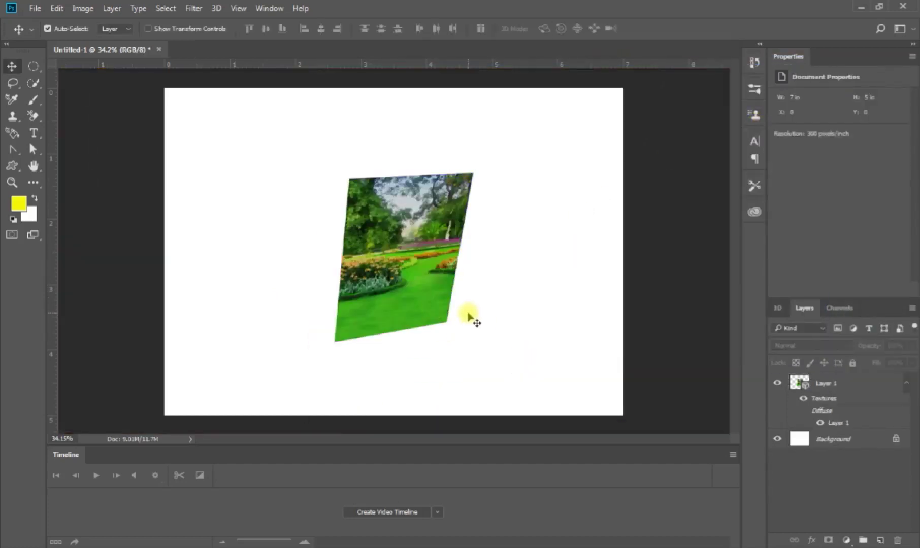